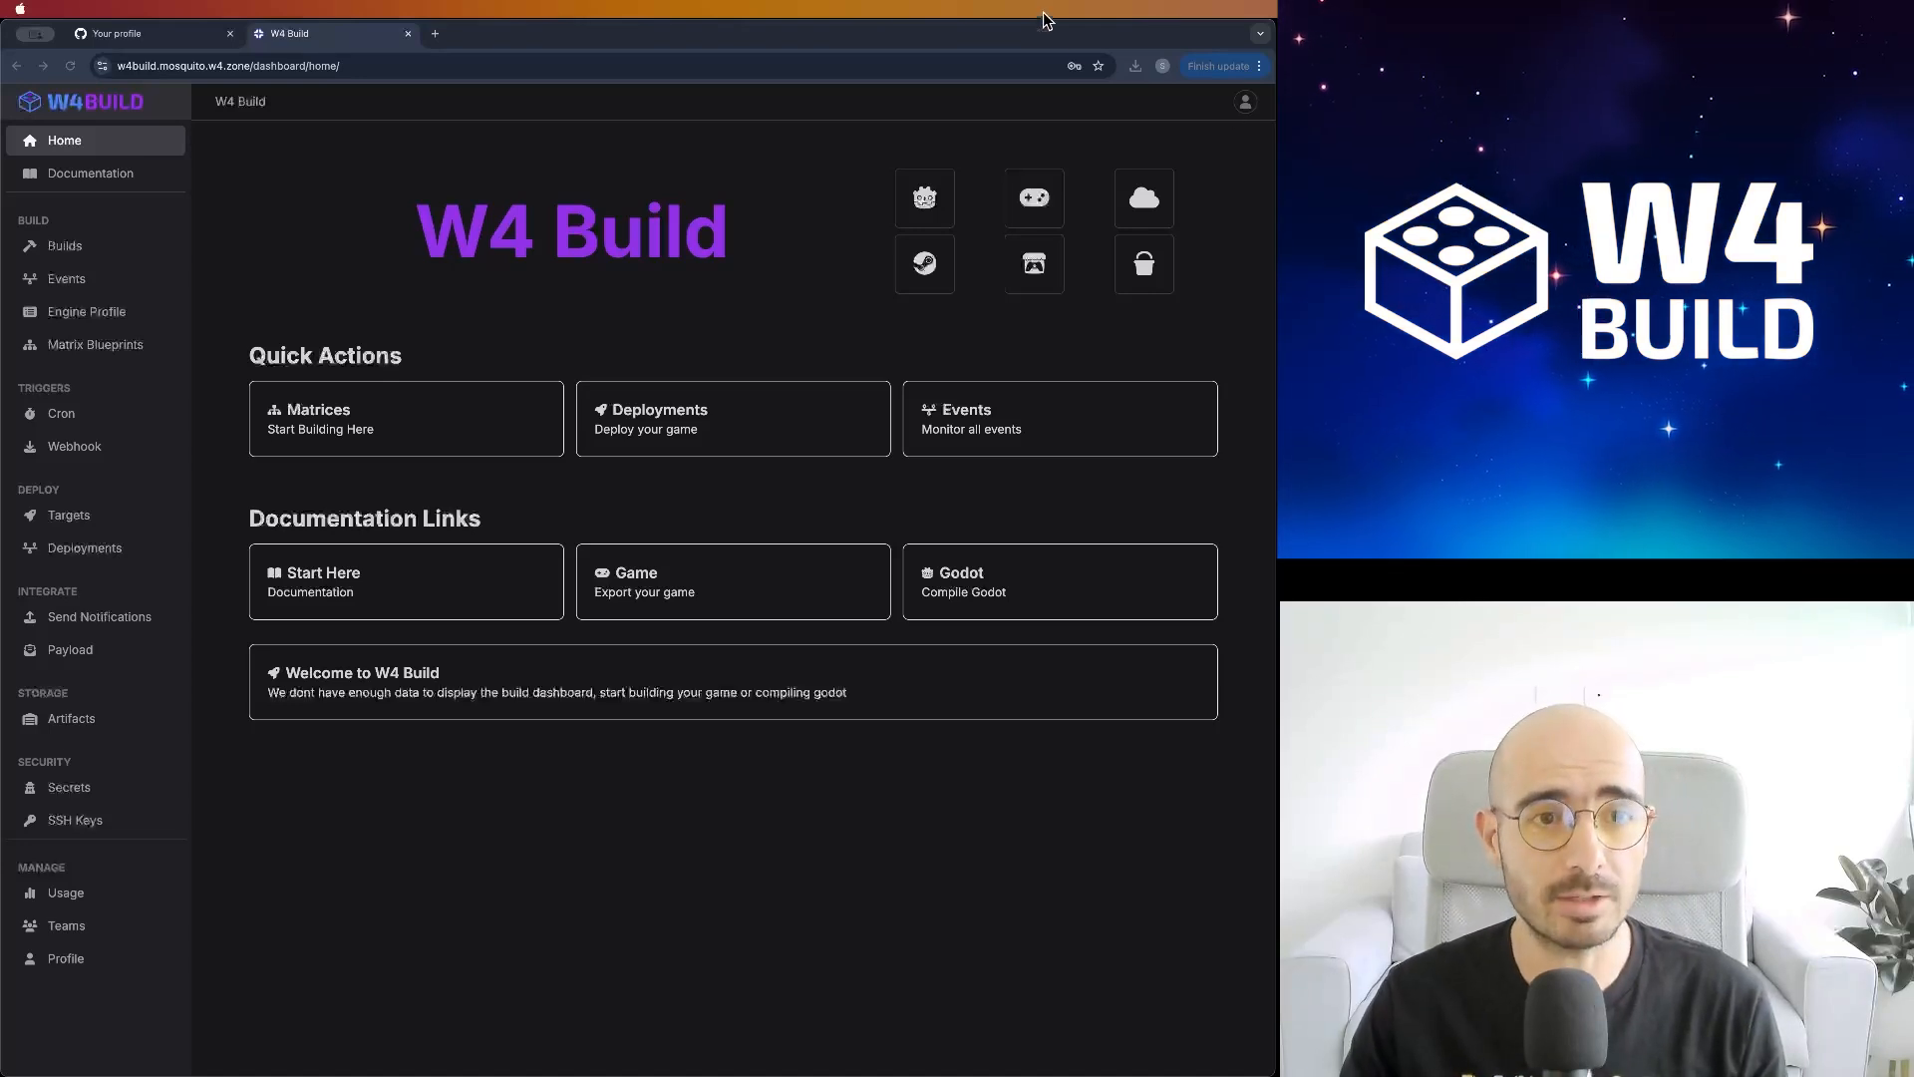
Step: Switch to GitHub and open the SSH and GPG keys page of the account settings
left_click(140, 33)
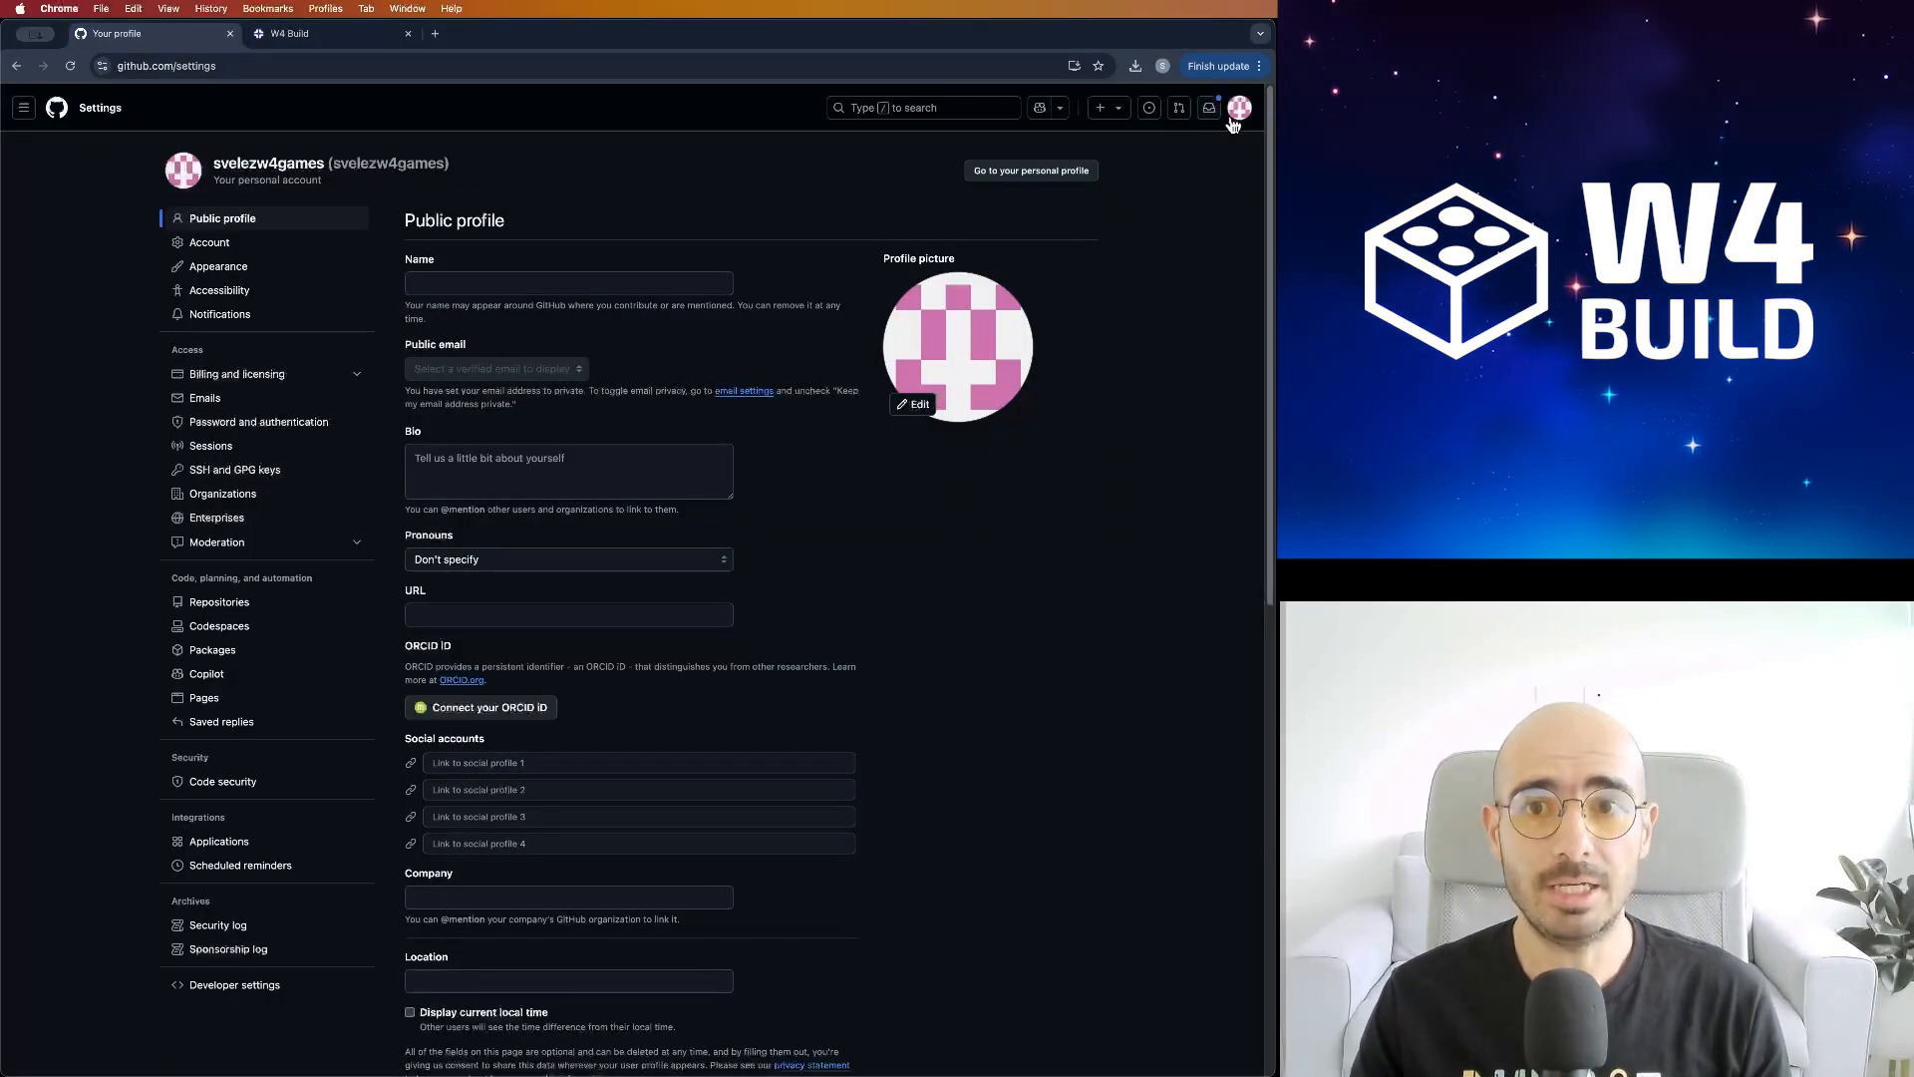
left_click(1240, 116)
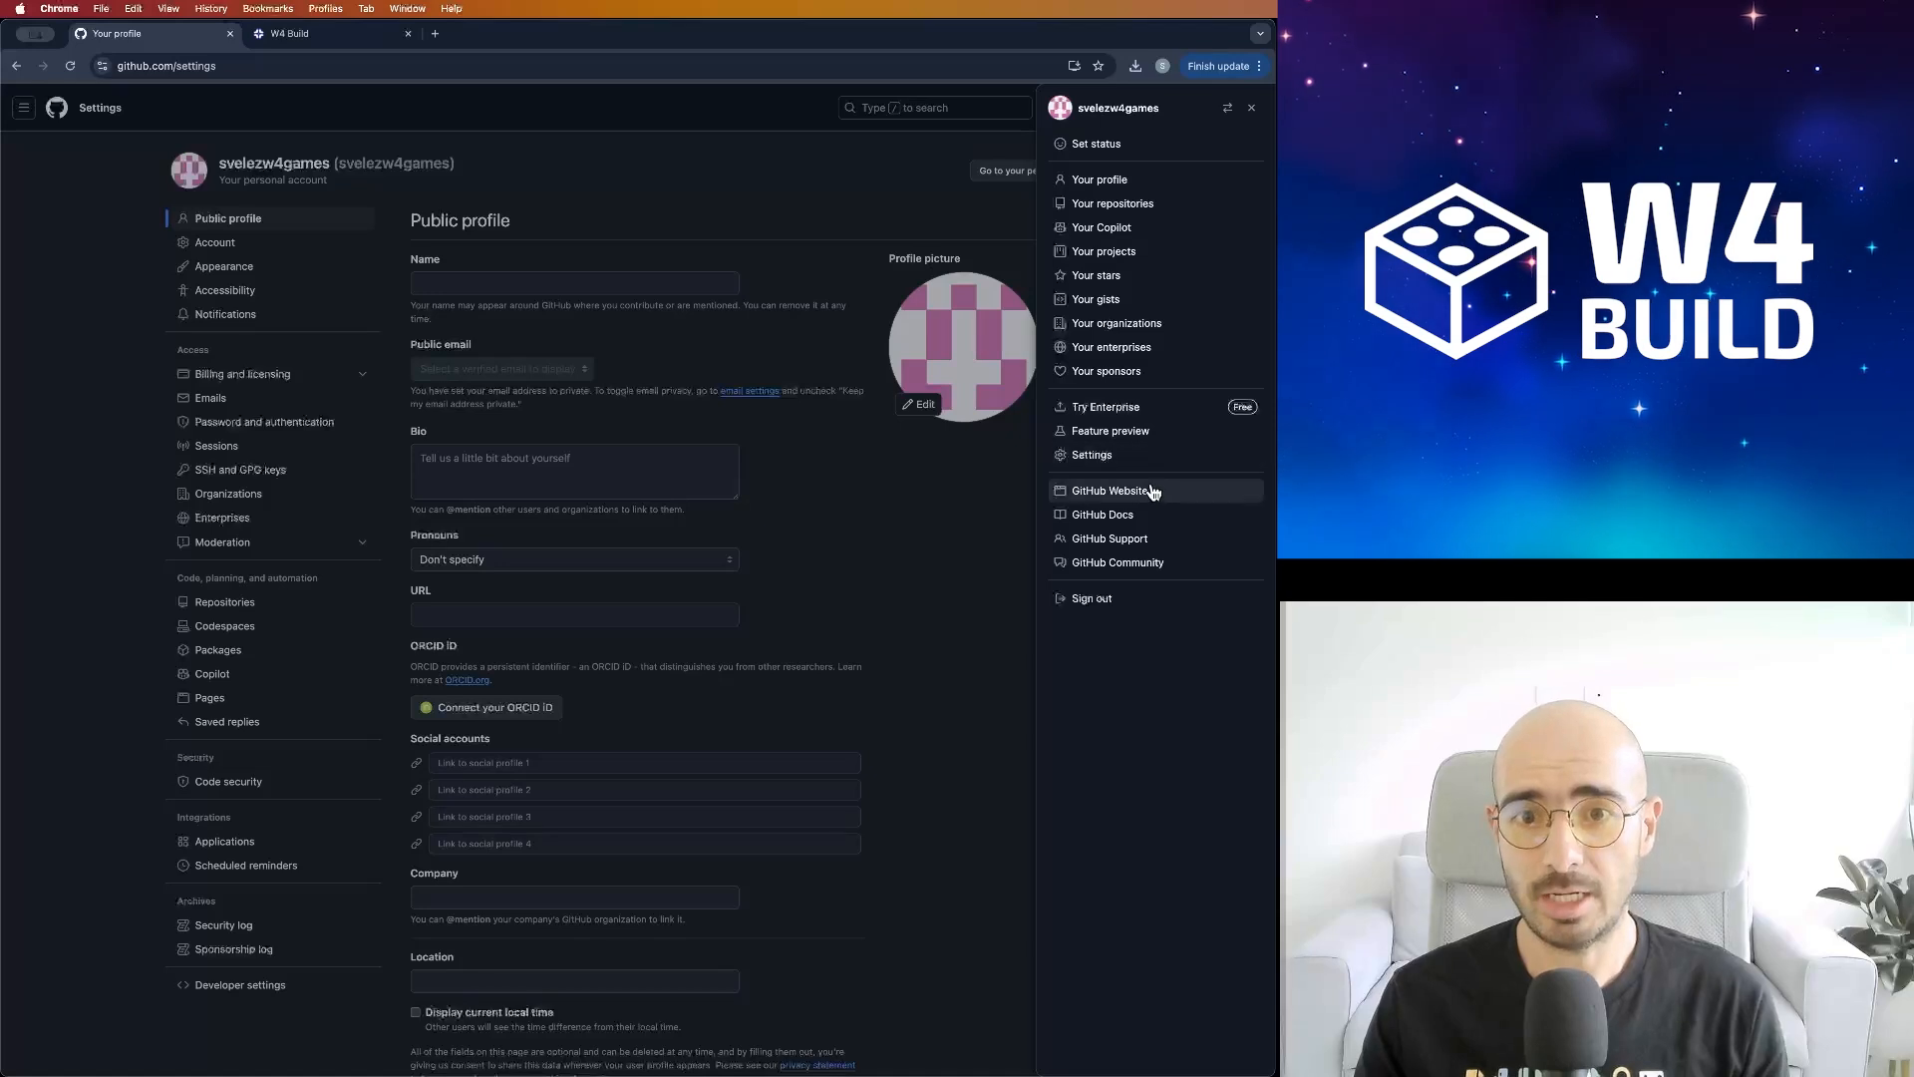
left_click(1119, 469)
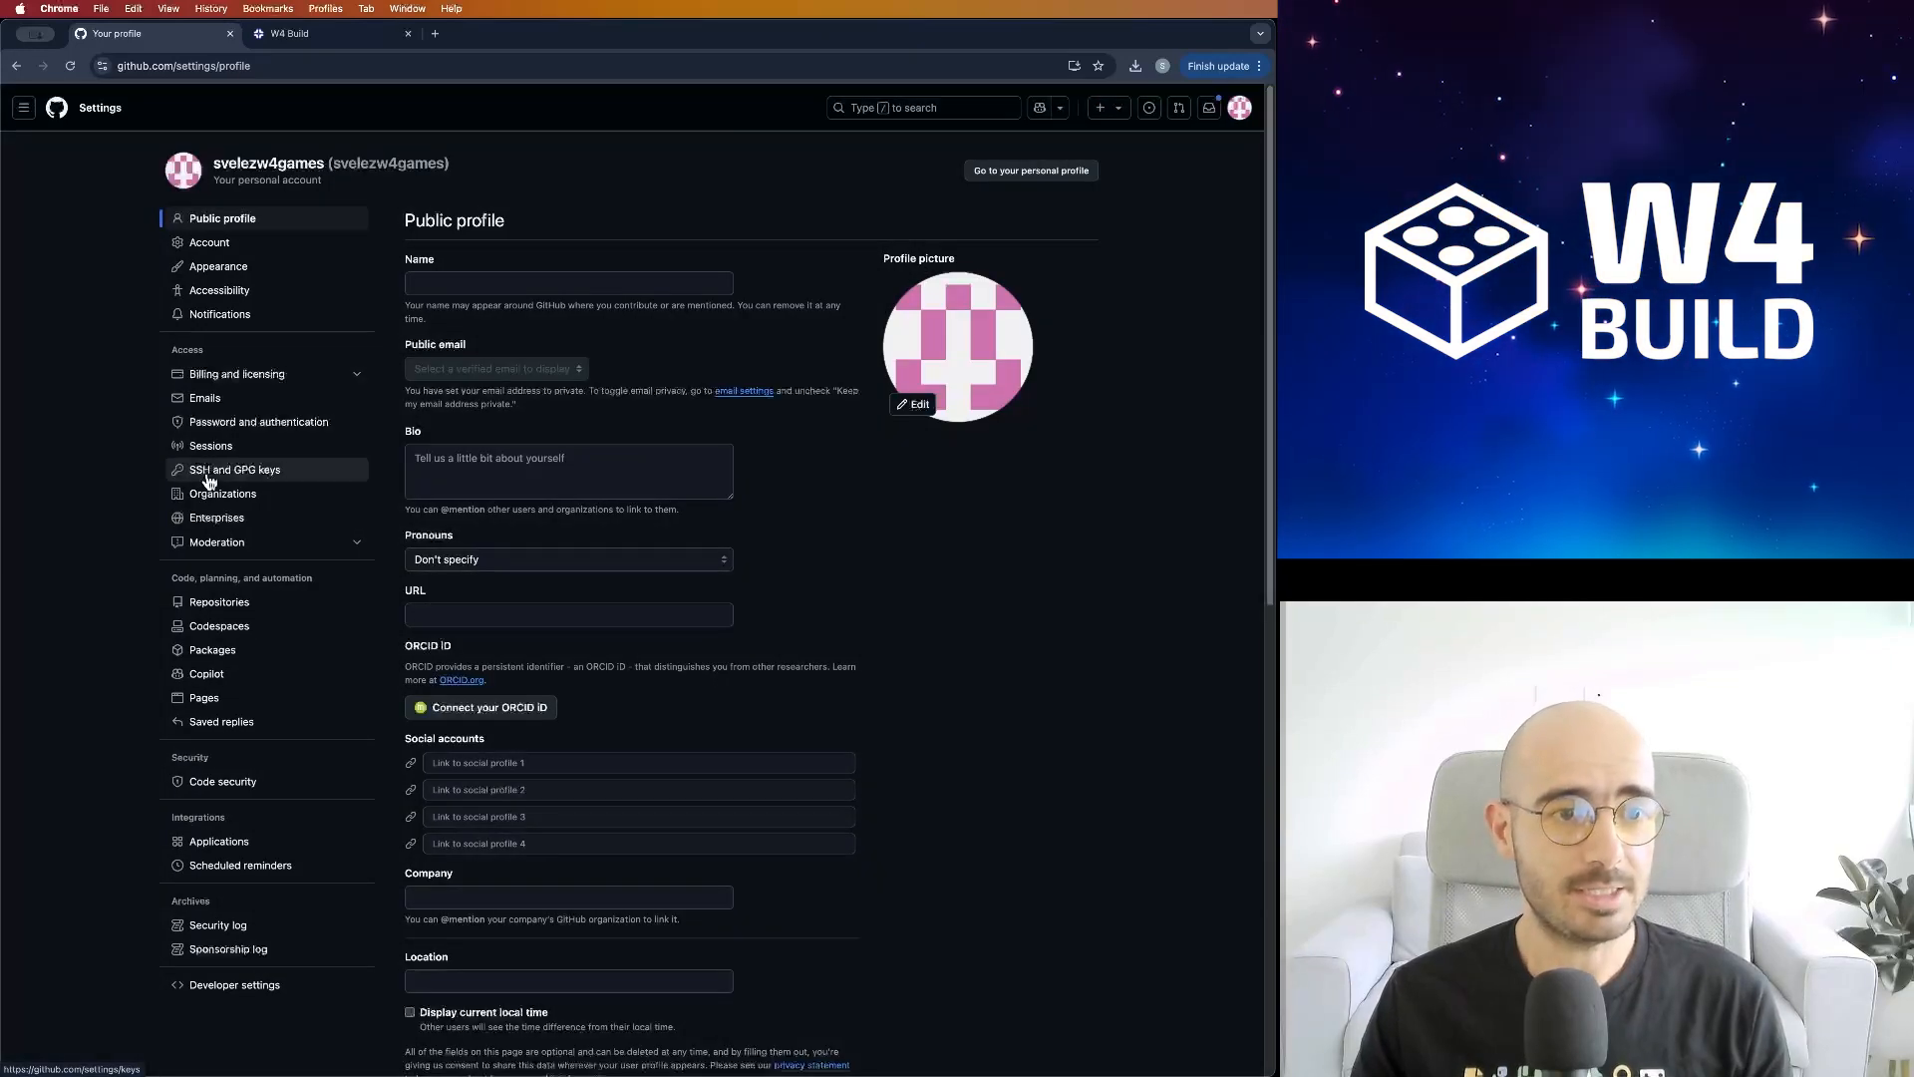
left_click(209, 472)
Step: Add a new authentication SSH key titled "w4build ssh key" to the account, pasting the public key into the Key field
left_click(1060, 221)
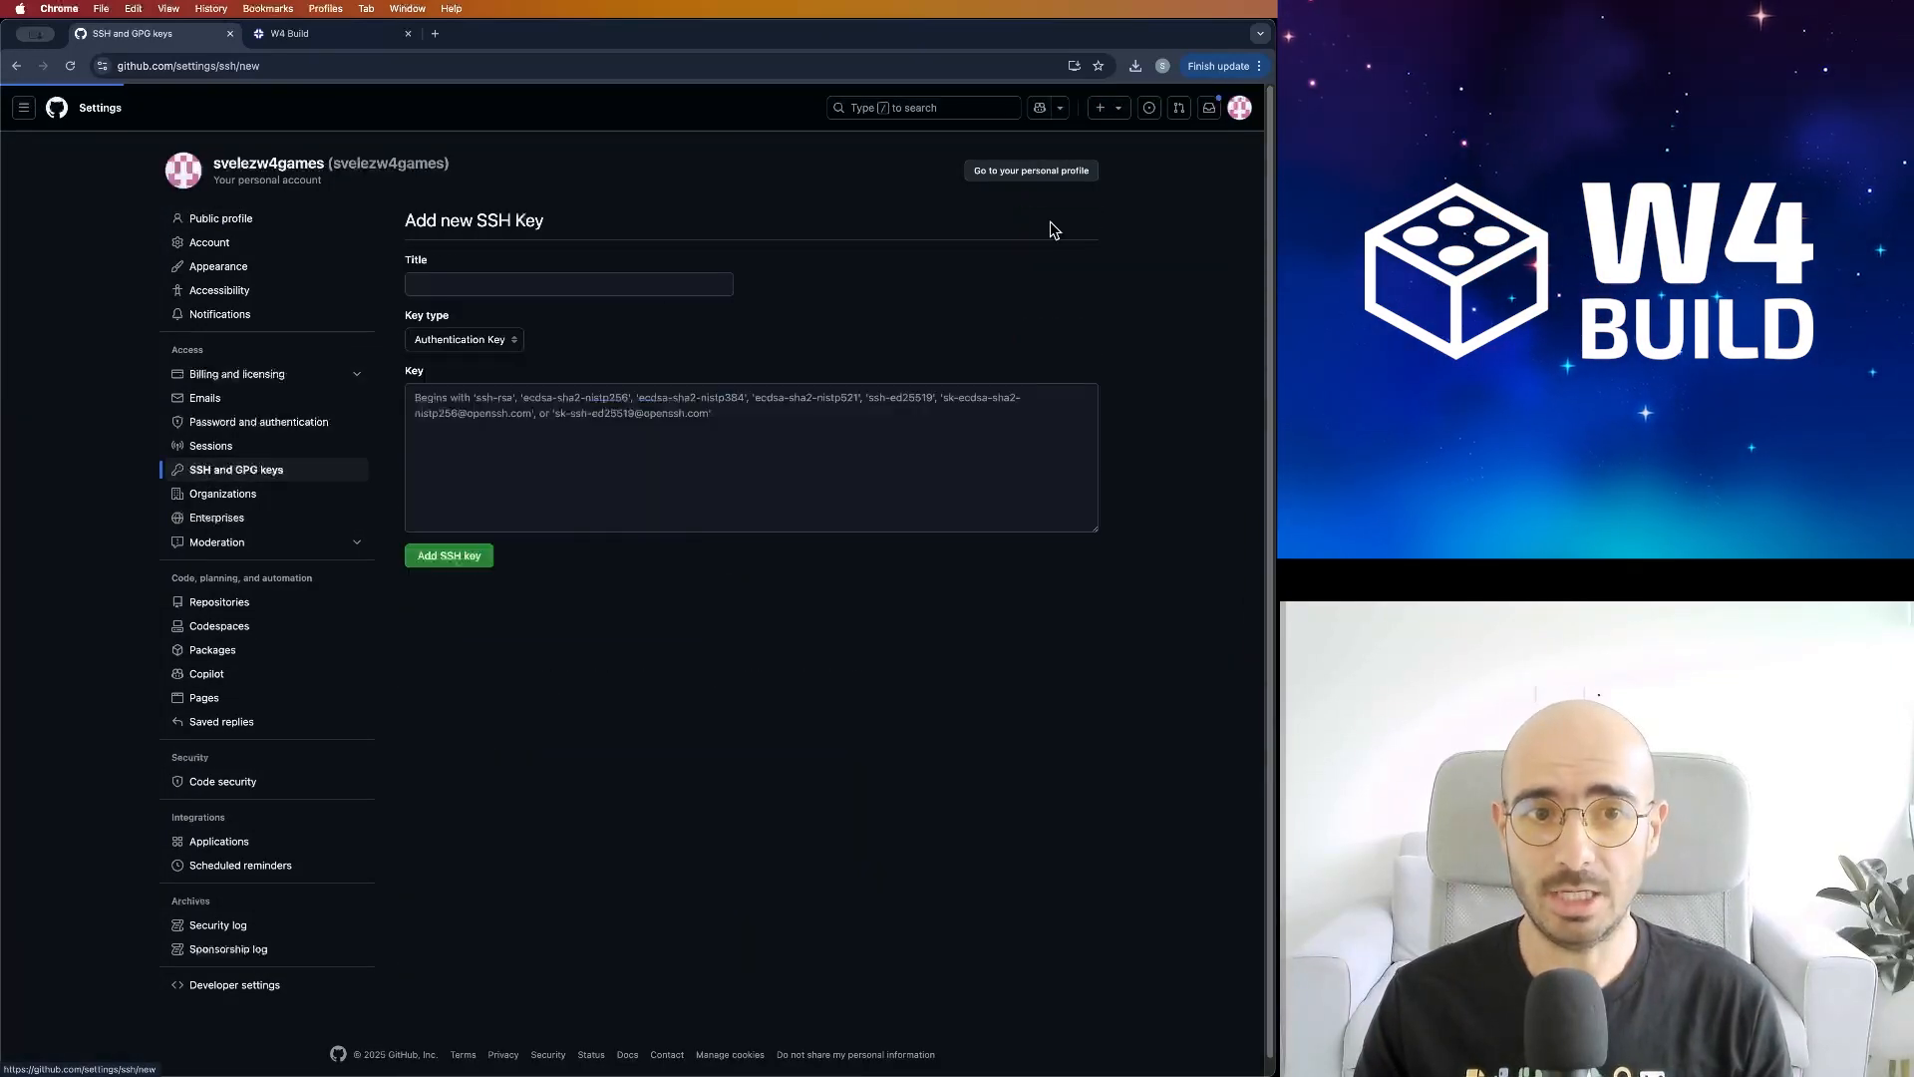
left_click(555, 286)
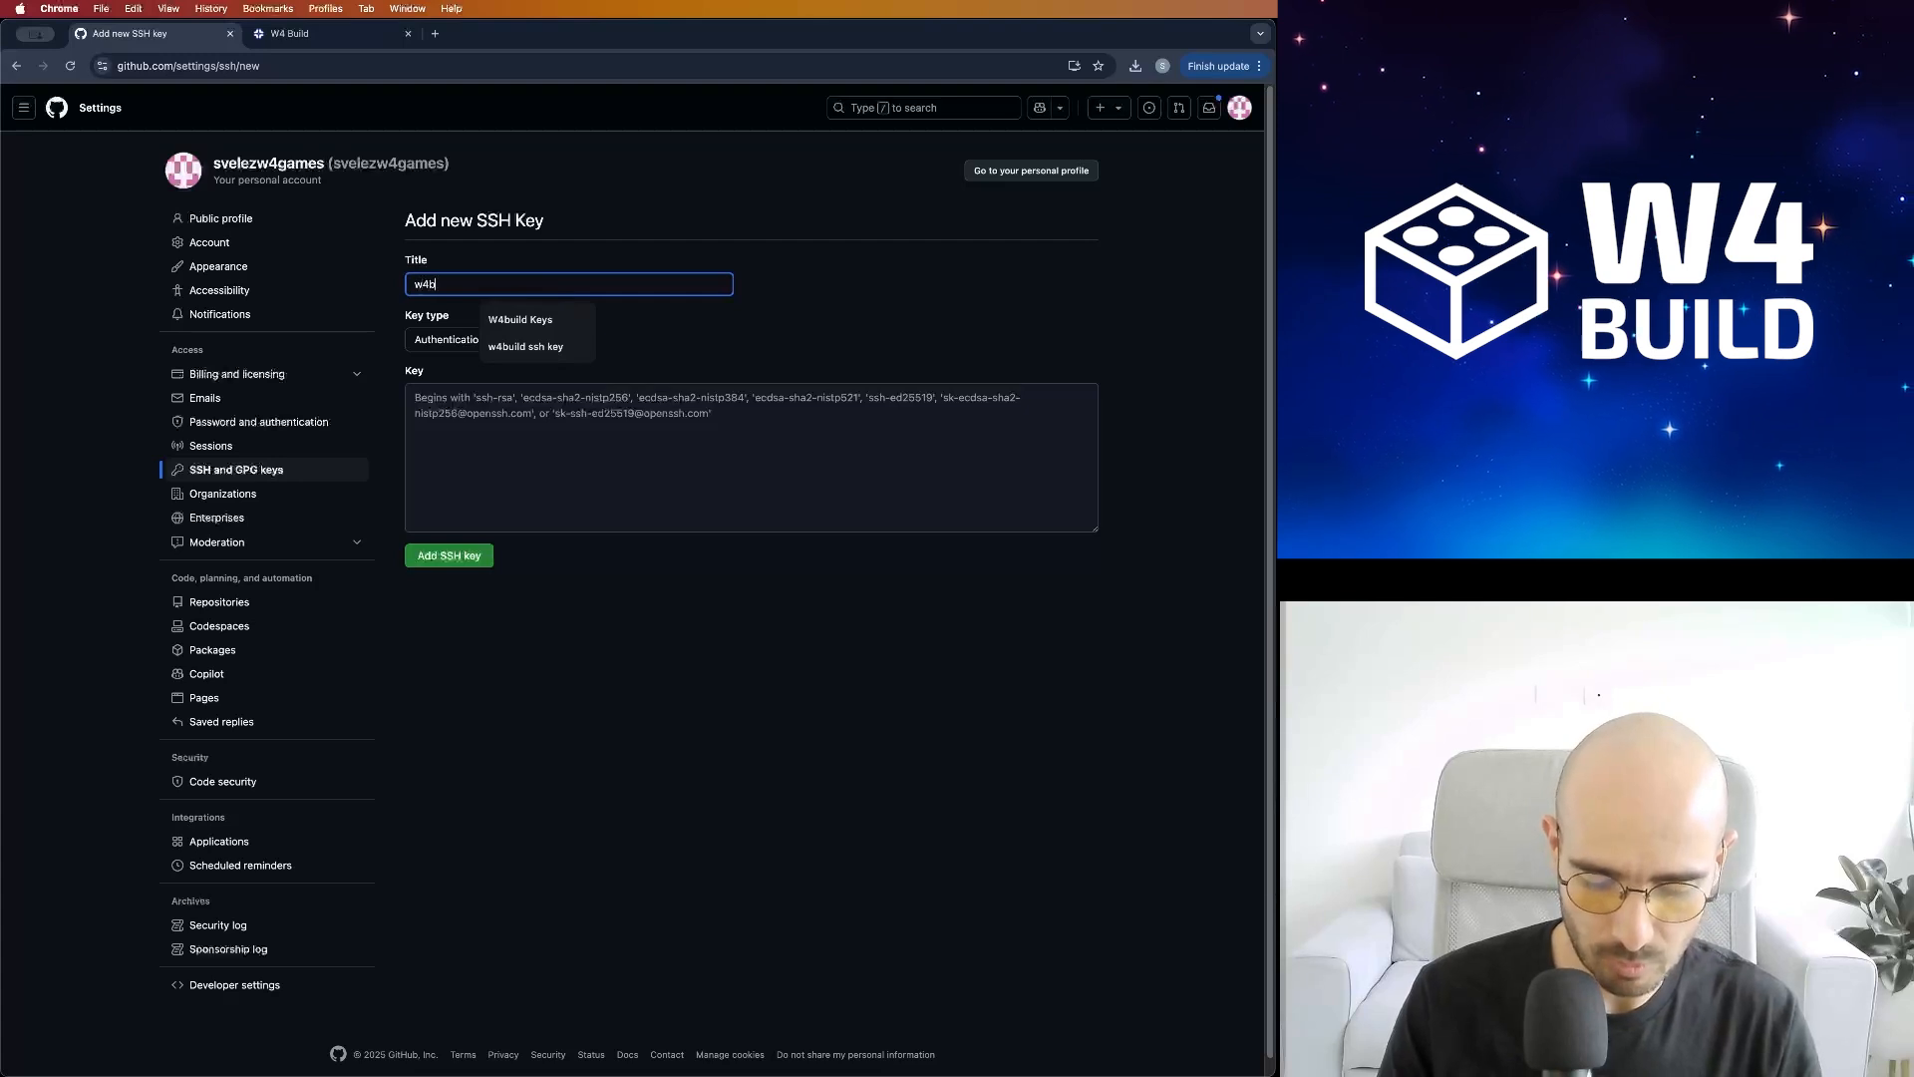
type("w4build ssh key")
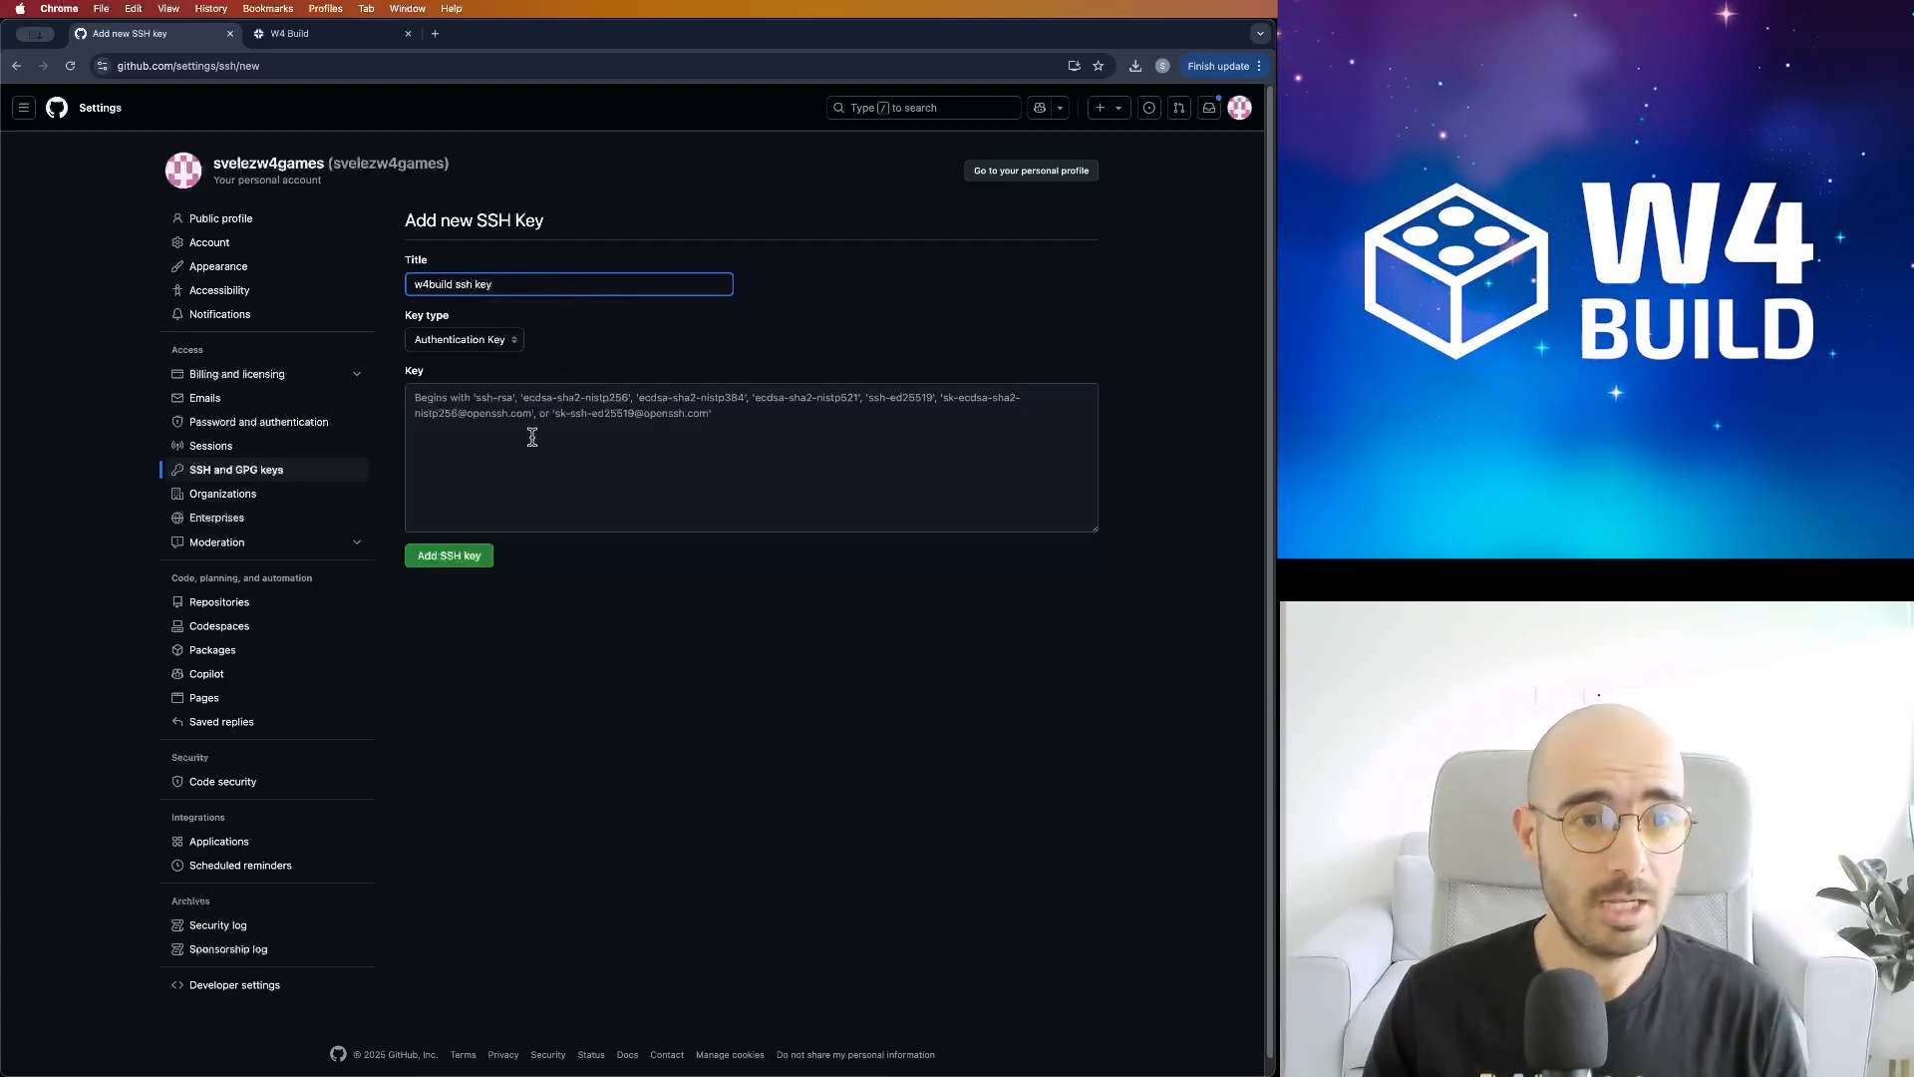
left_click(531, 439)
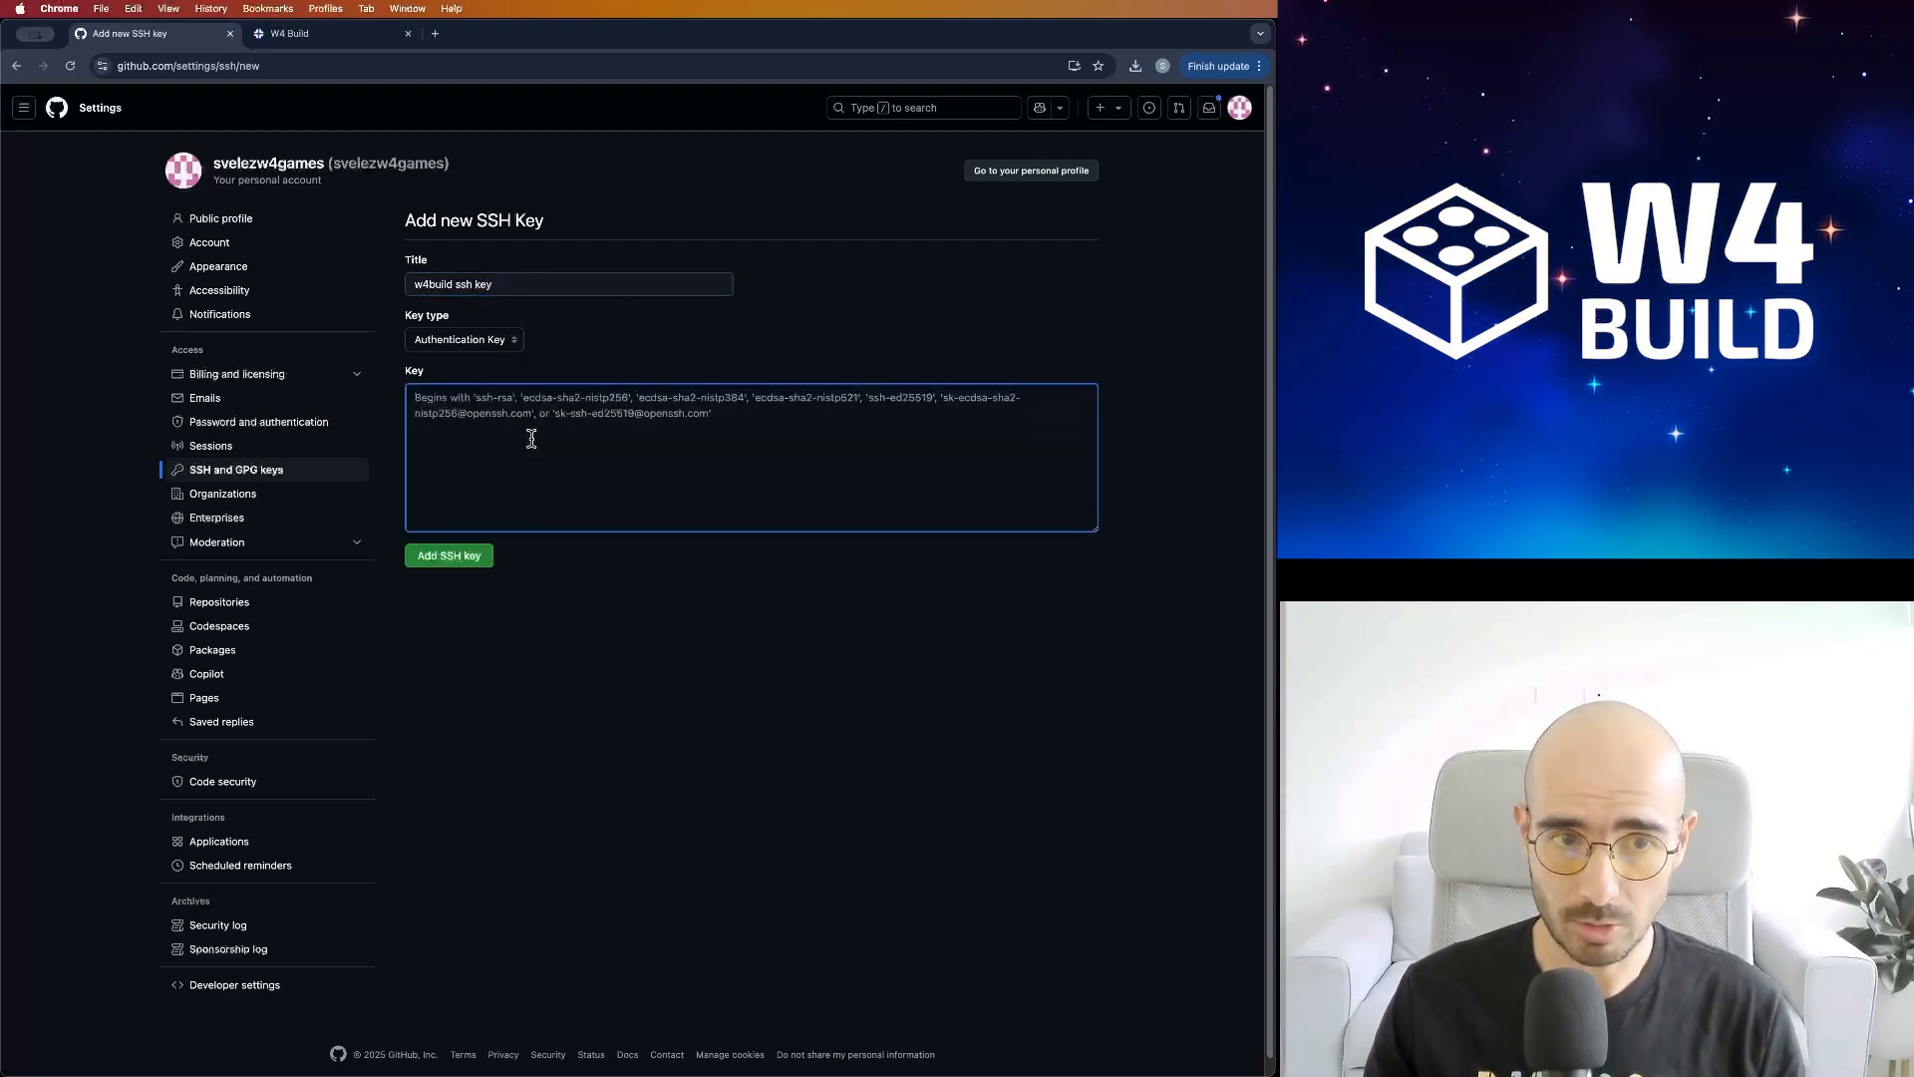
key("super+v")
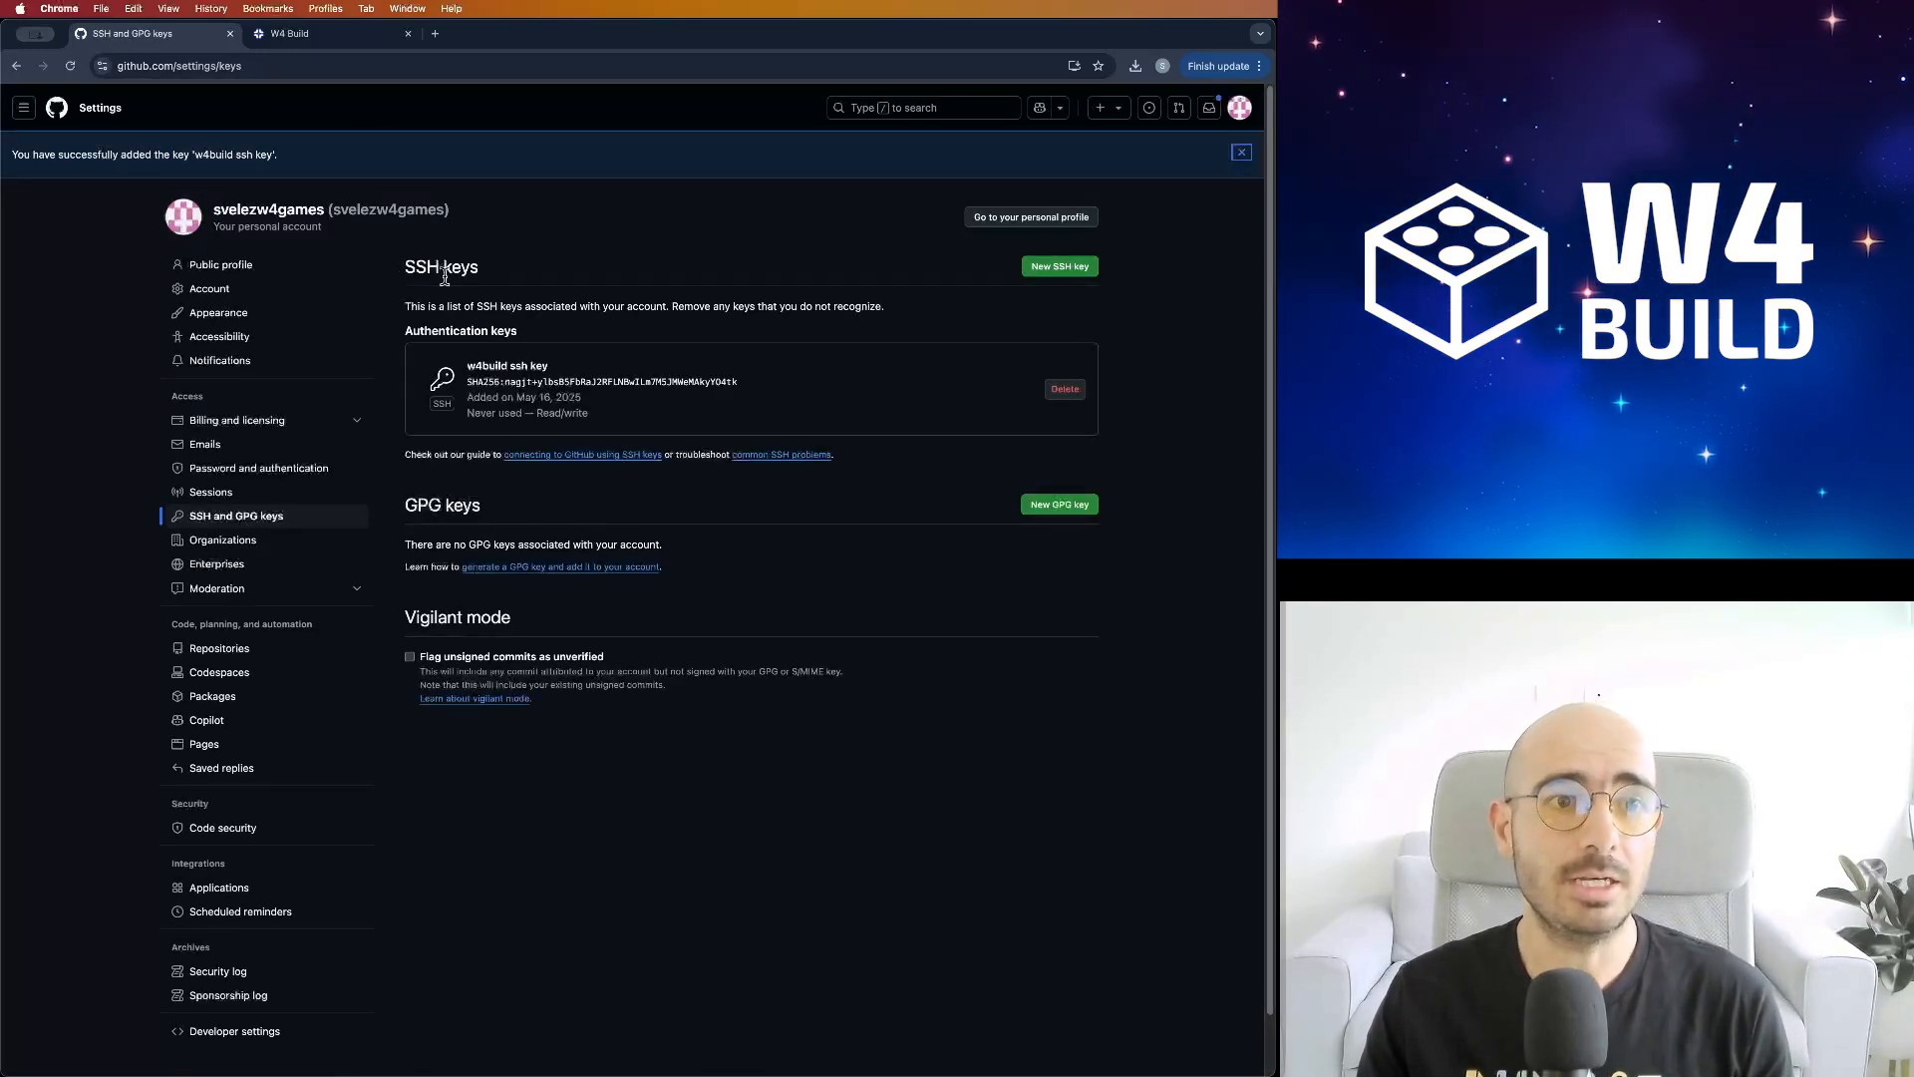
Step: Switch to W4 Build and start a new SSH key with the secret name "Github ssh key", leaving the description empty
left_click(310, 43)
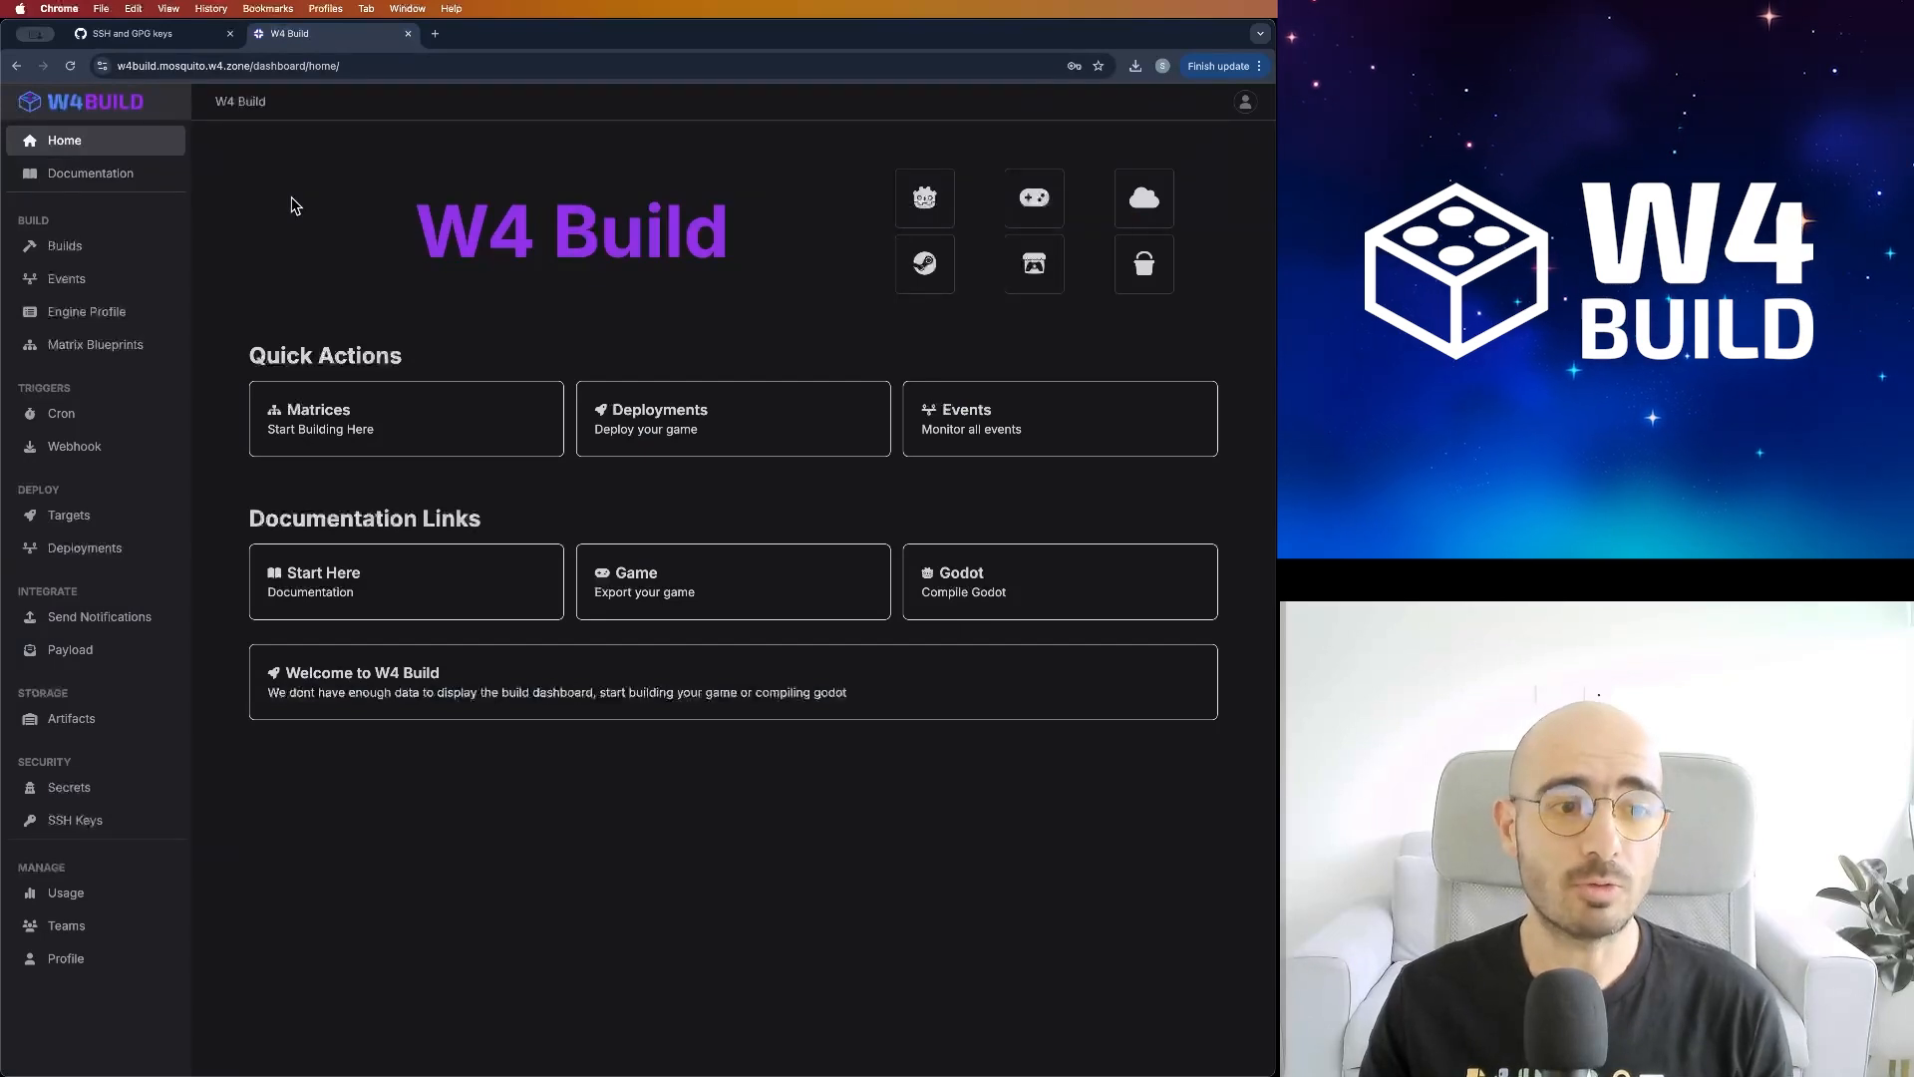
left_click(100, 822)
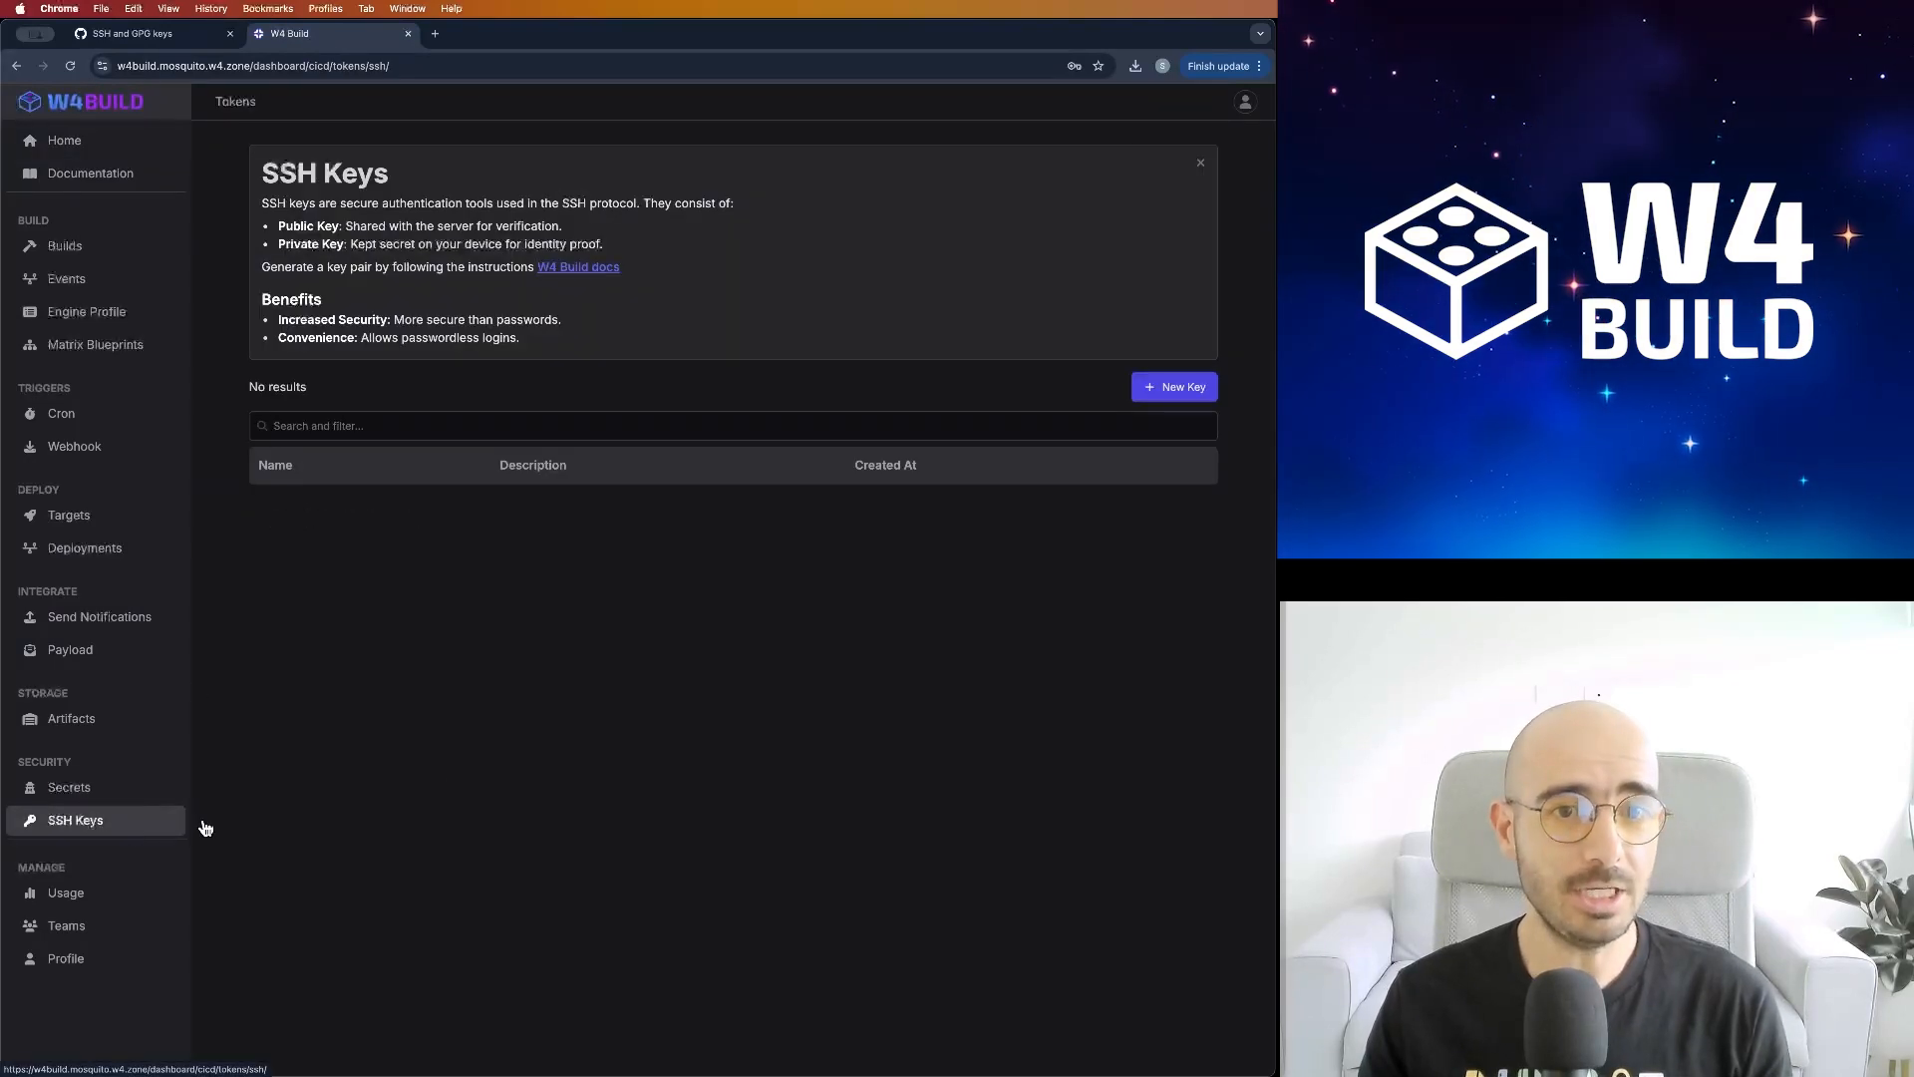
left_click(1175, 391)
left_click(440, 197)
type("Git")
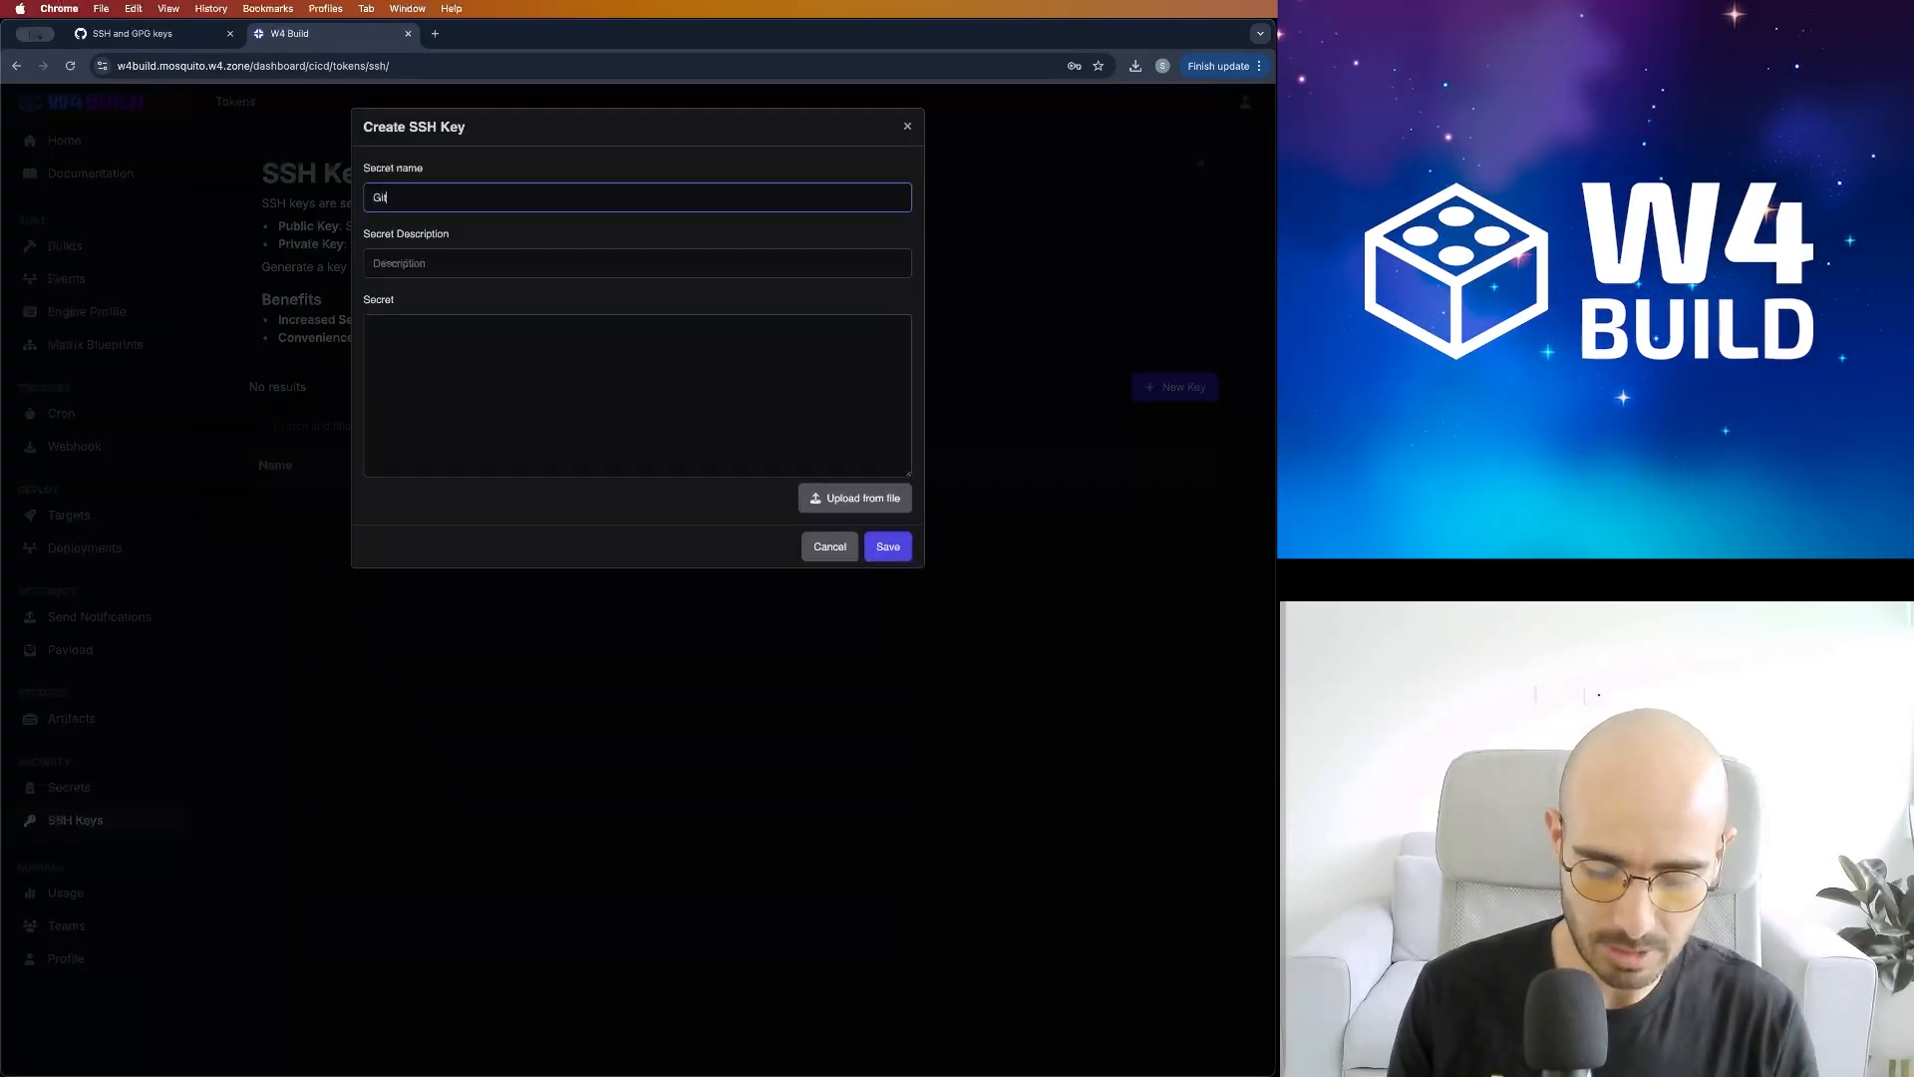
type("hub ssh key")
key("Tab")
key("Tab")
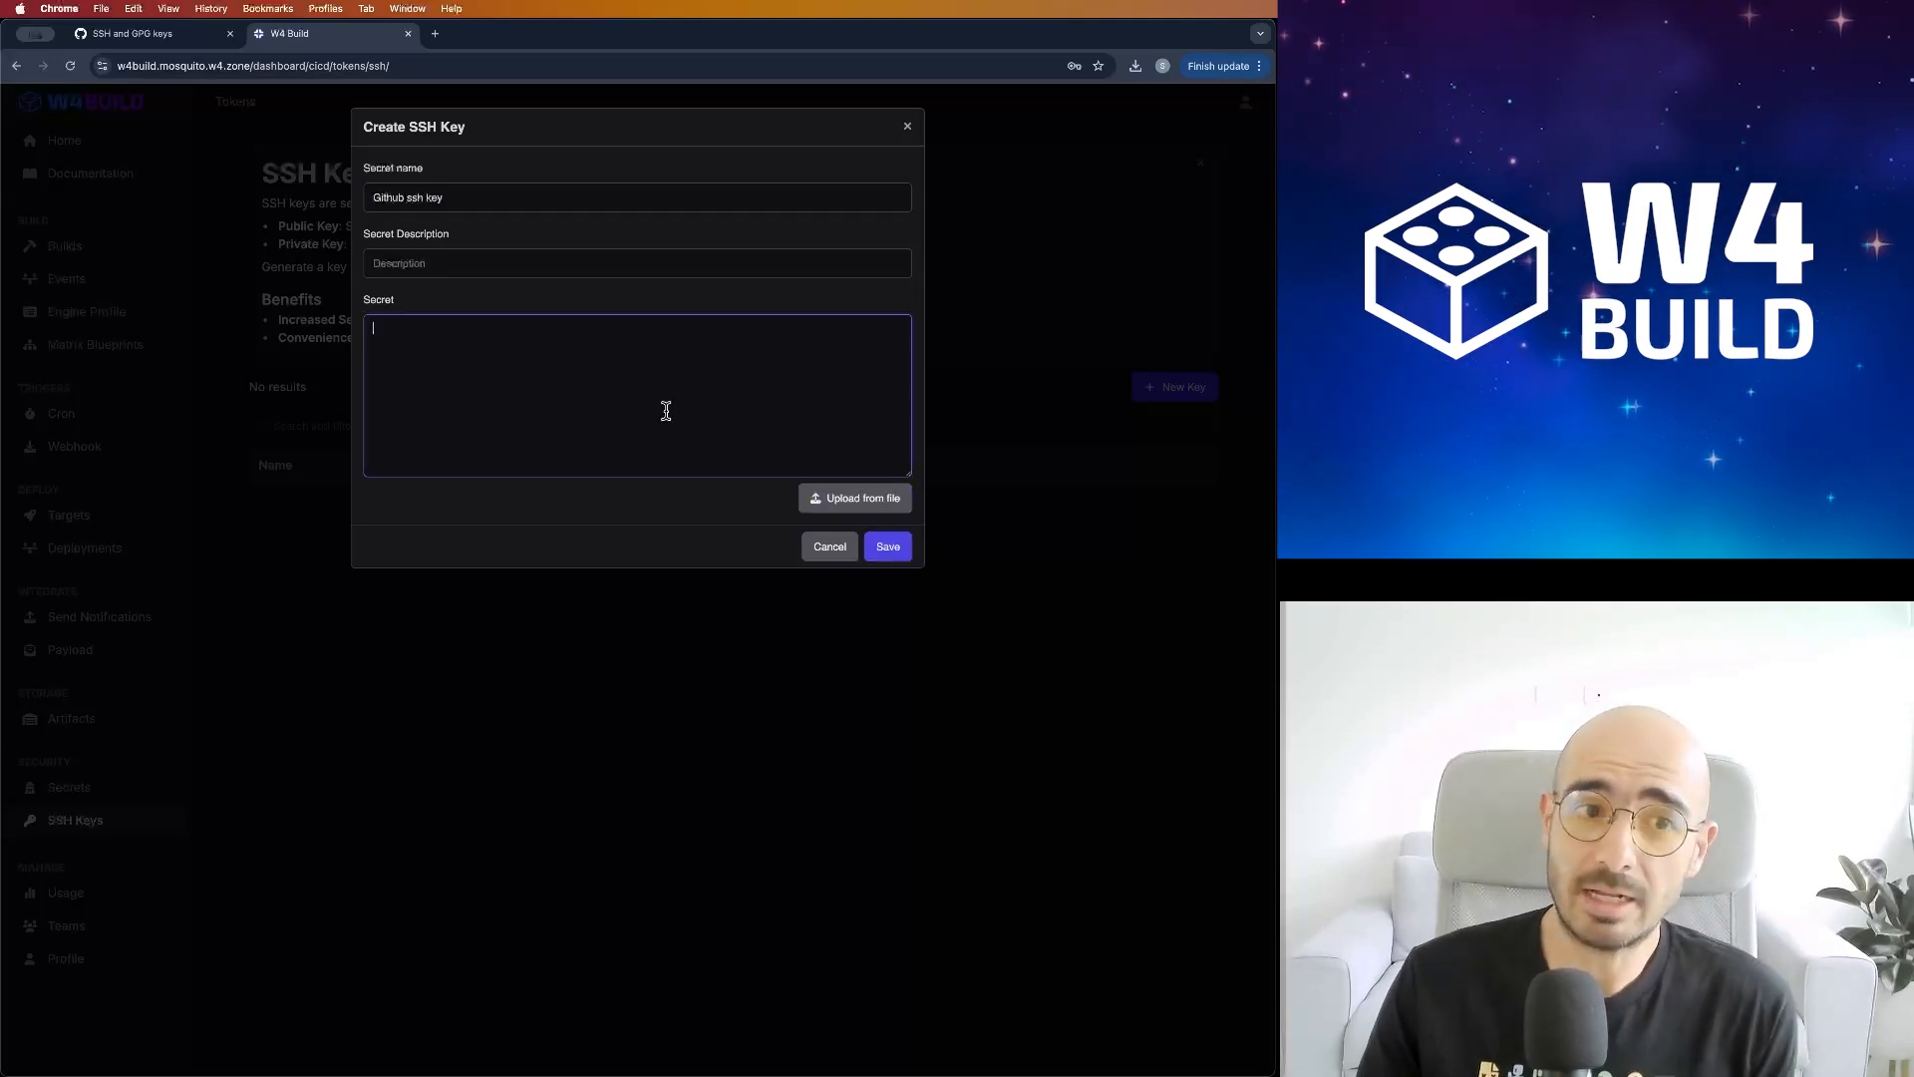
Step: Fill the Secret field by uploading the private key file private_godot from the github_private_godot folder, and save the SSH key
left_click(850, 501)
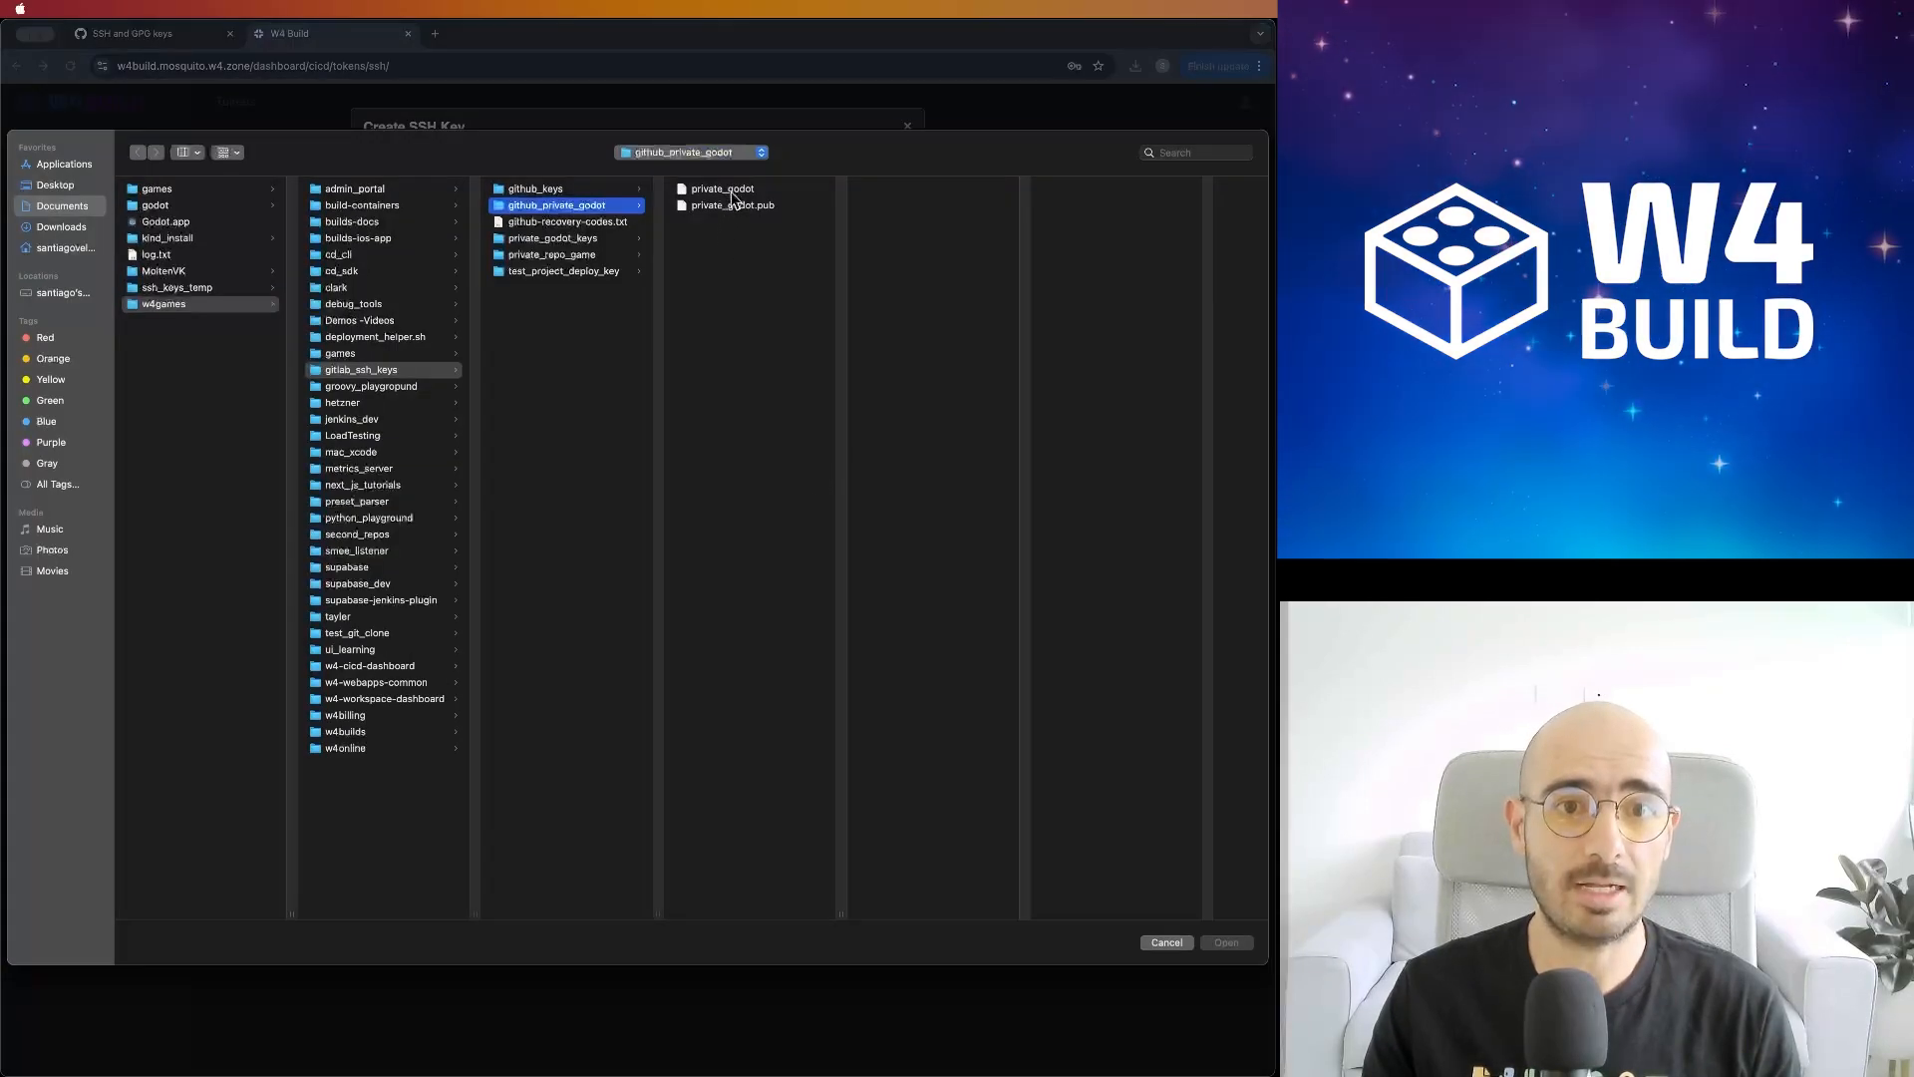
left_click(727, 189)
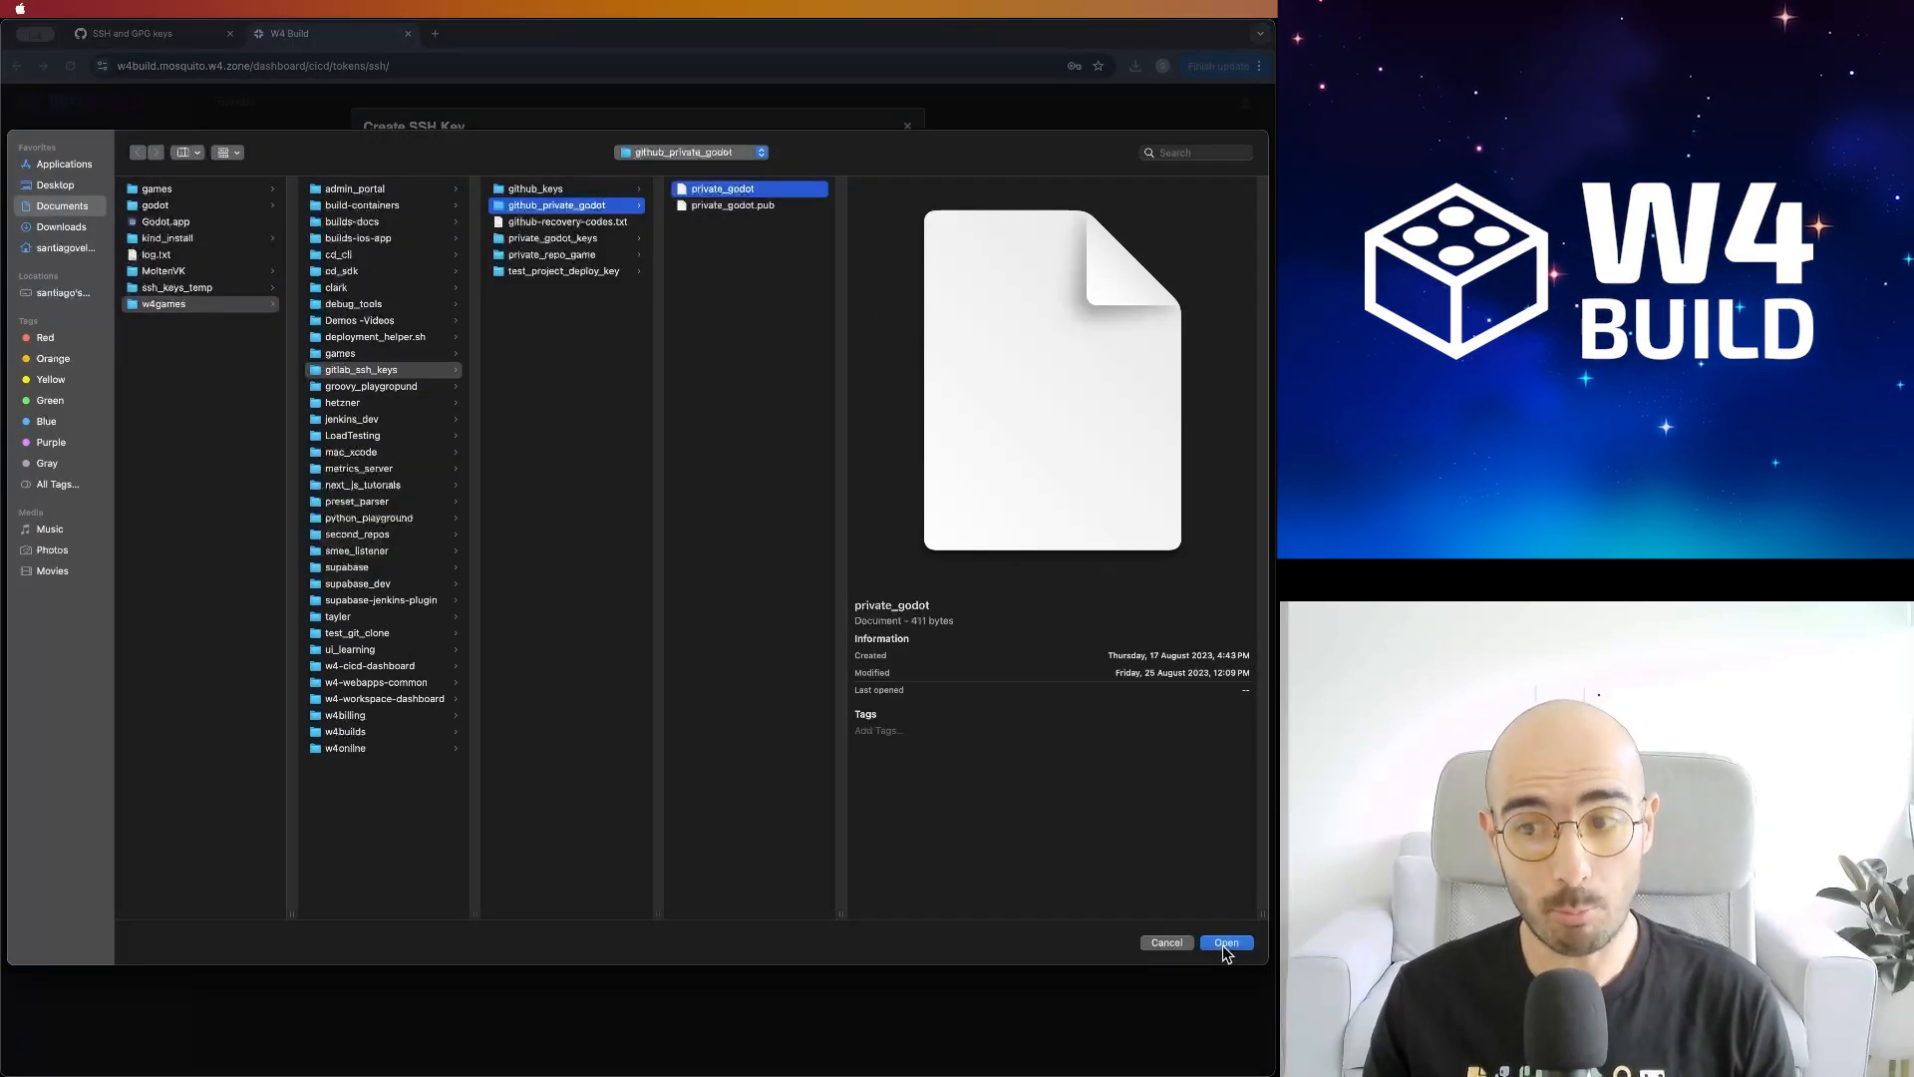
left_click(1227, 943)
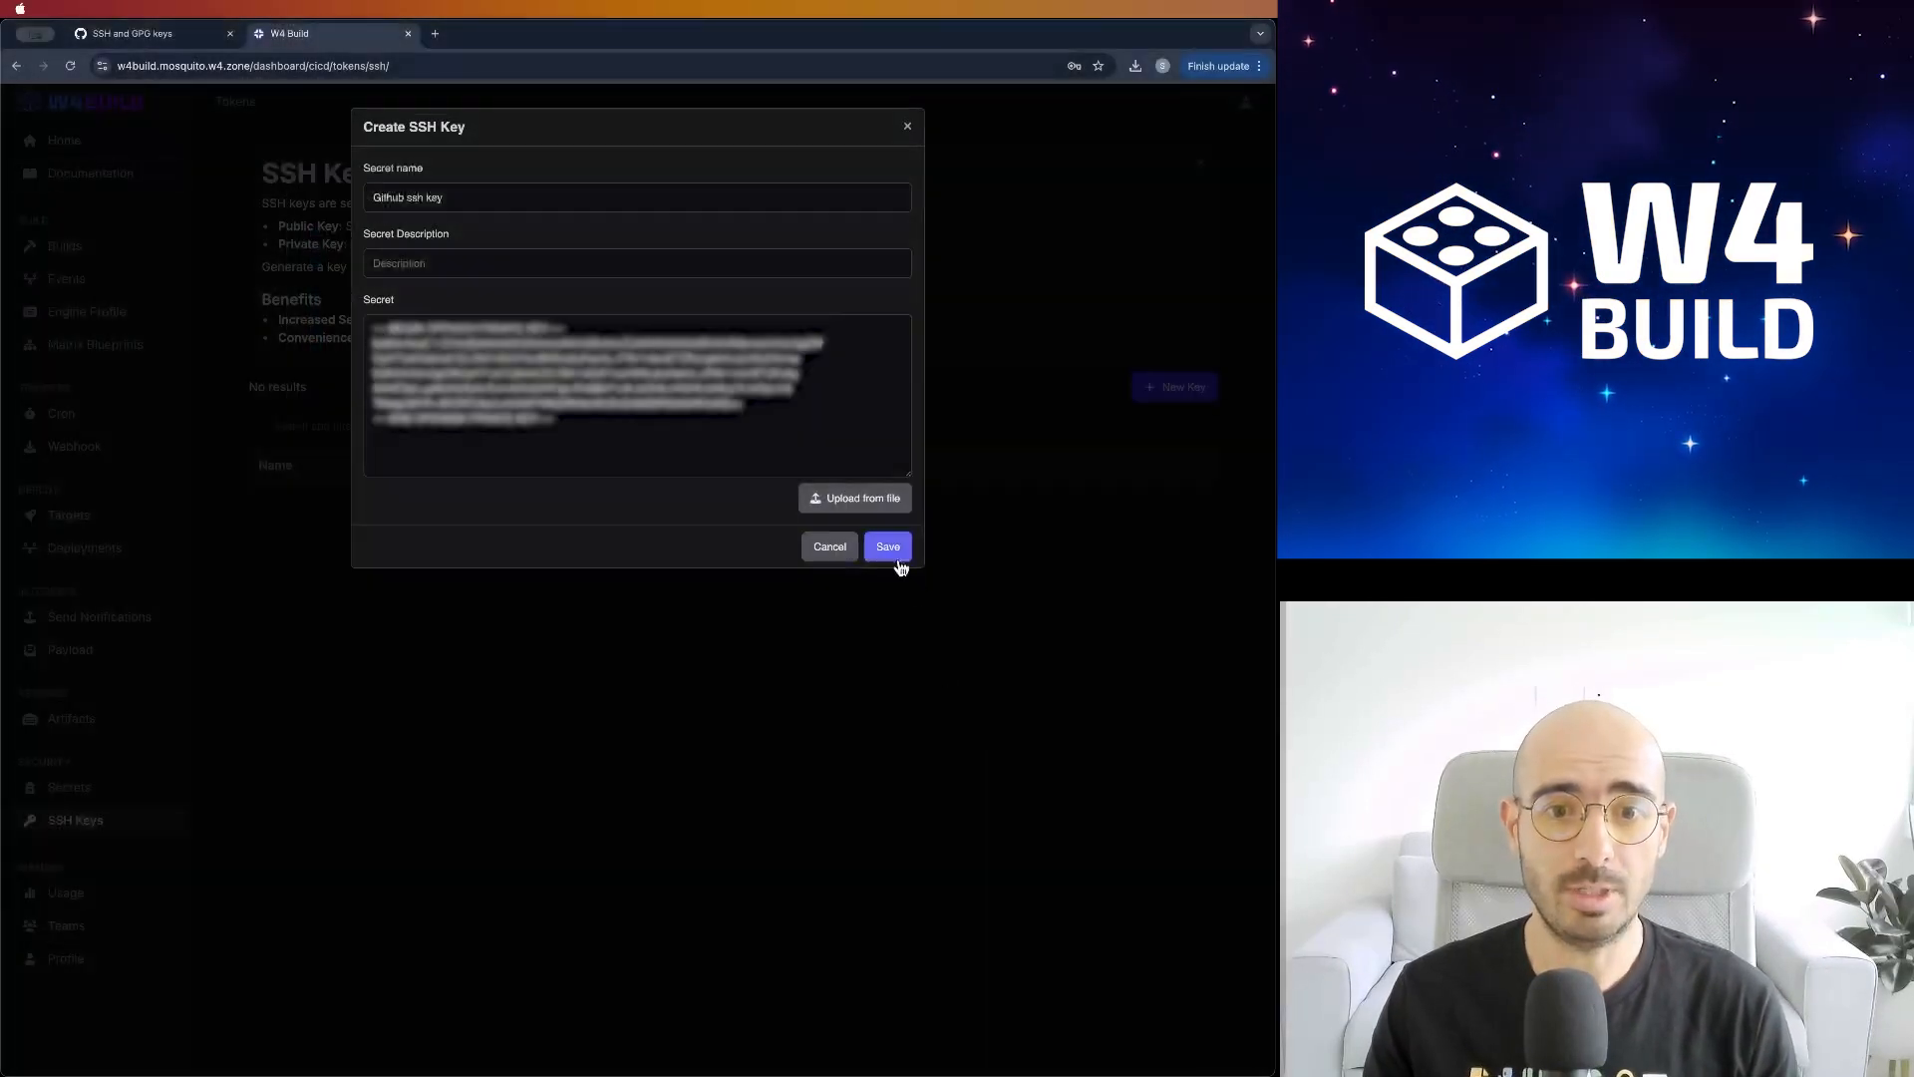
left_click(888, 550)
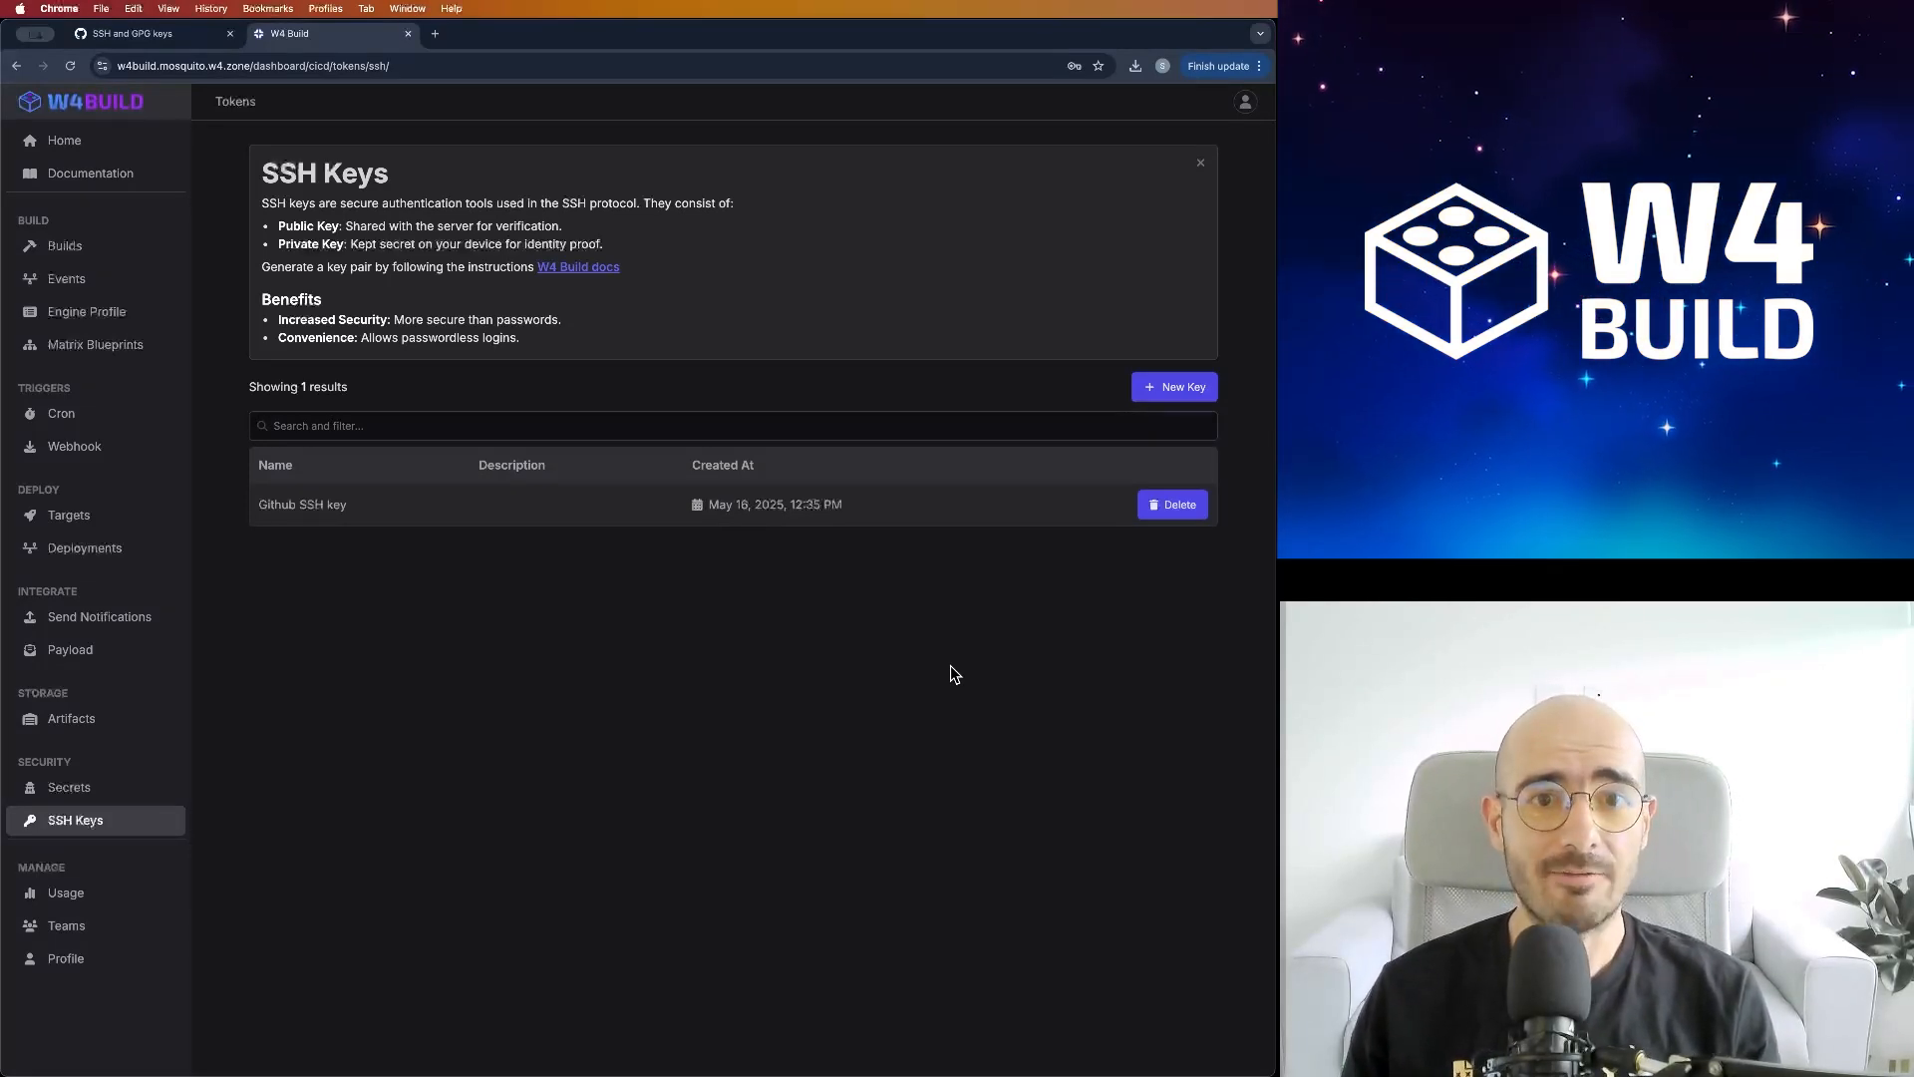
Step: Create a game matrix blueprint and set its configuration name to "Faces matrix" and its game name to "Faces"
left_click(115, 354)
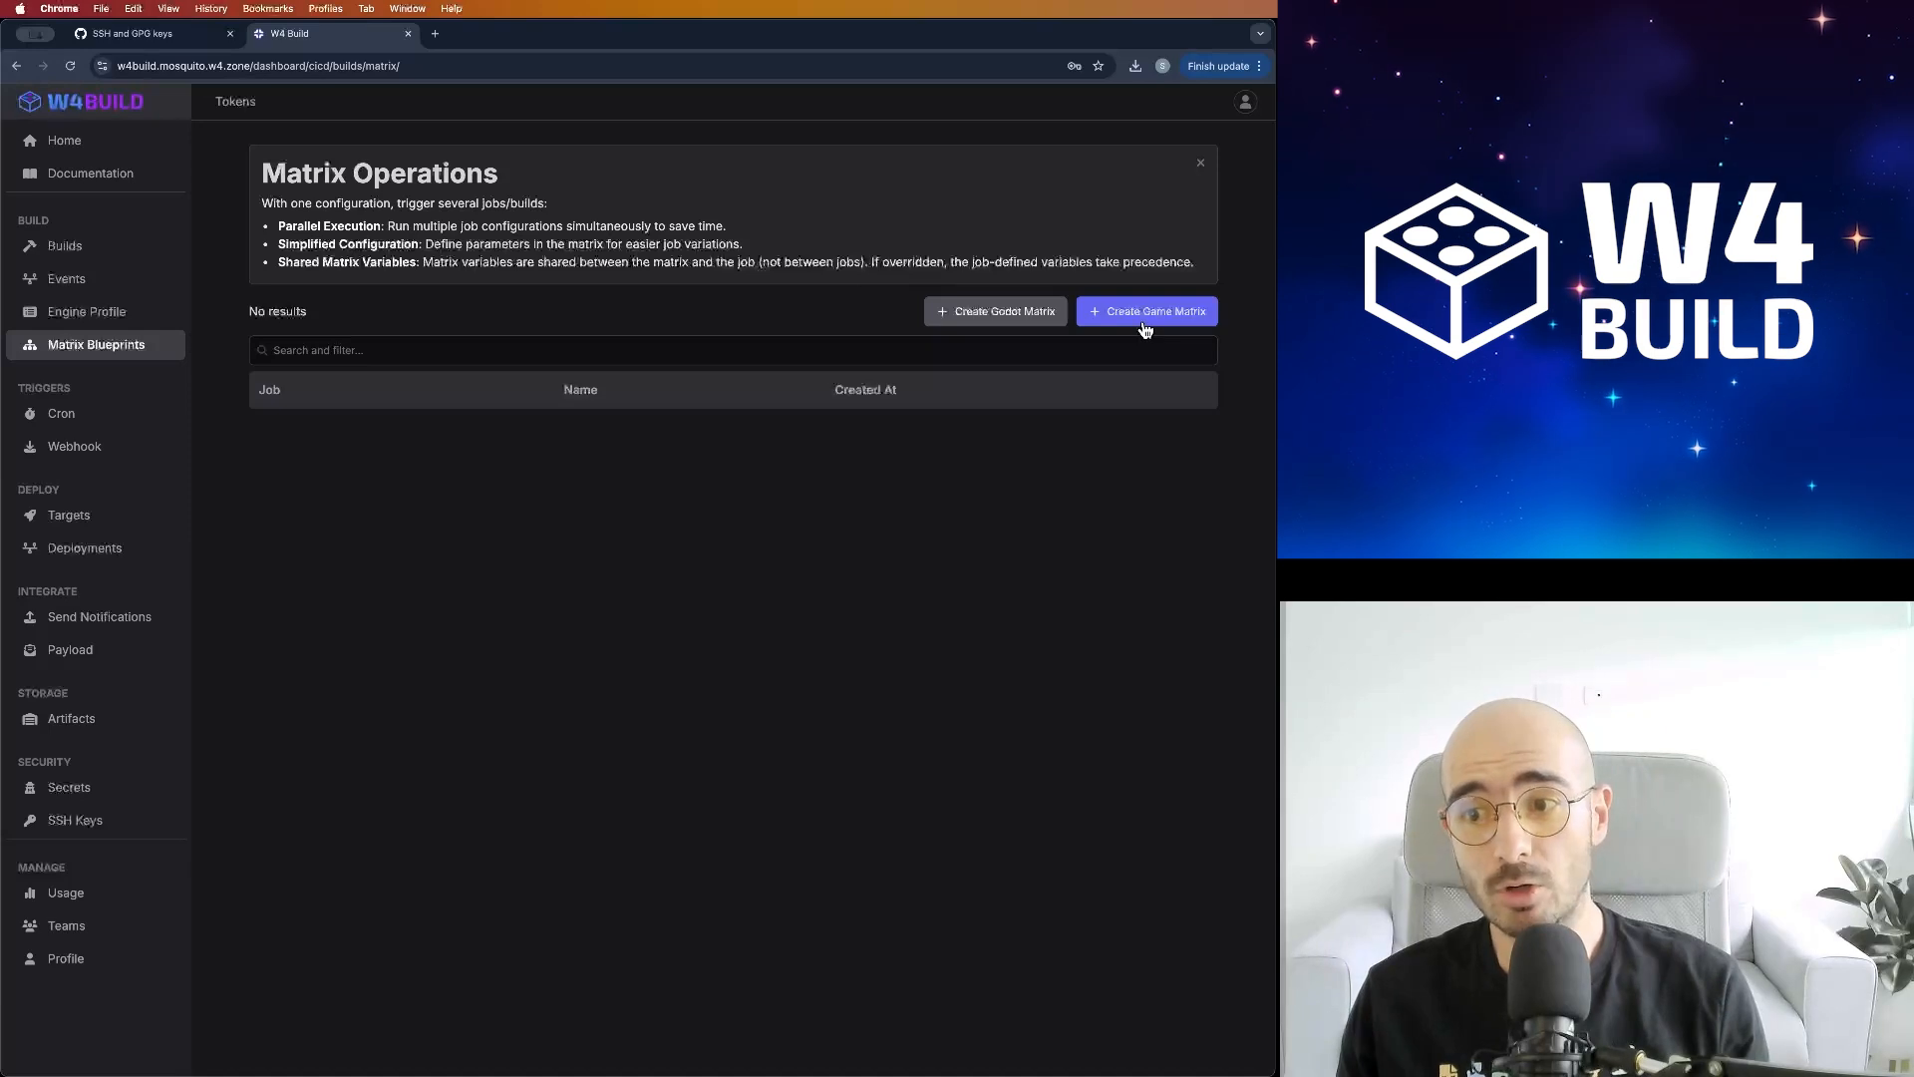
left_click(1144, 324)
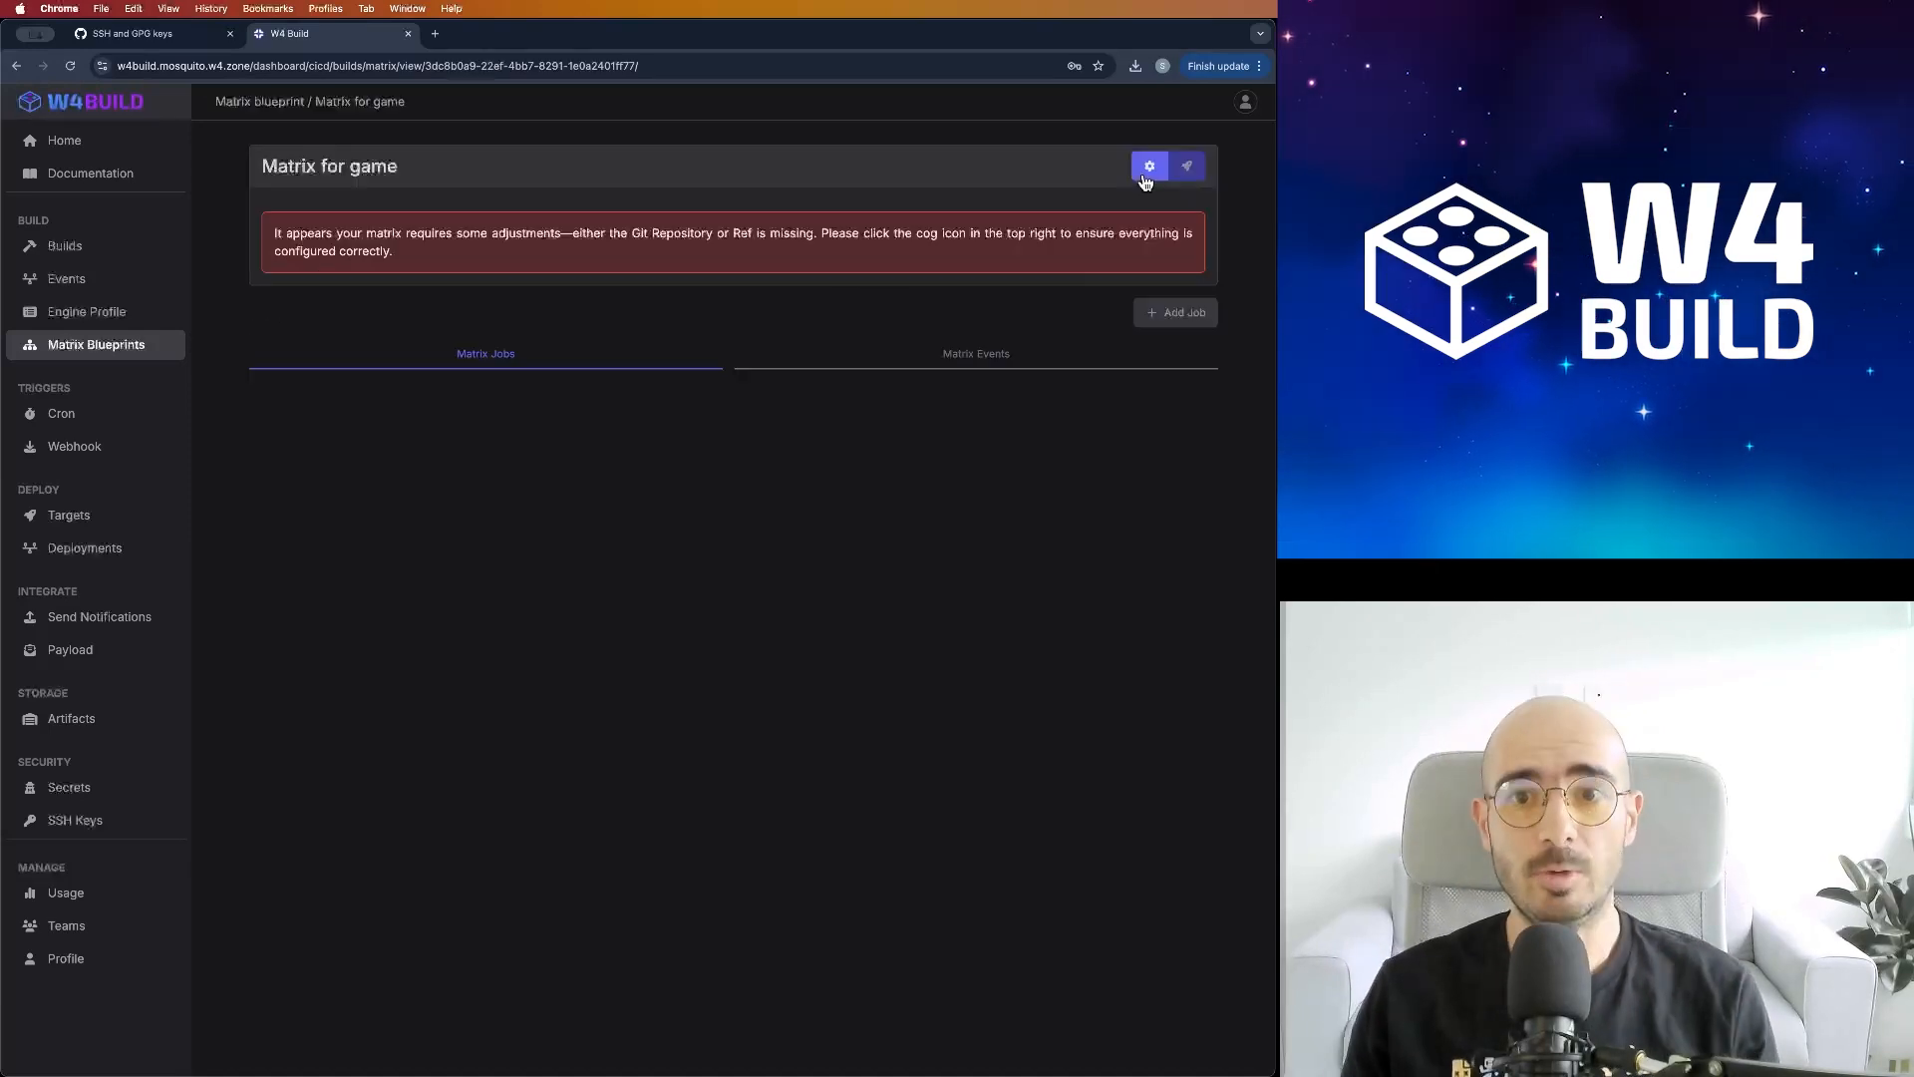
left_click(1148, 167)
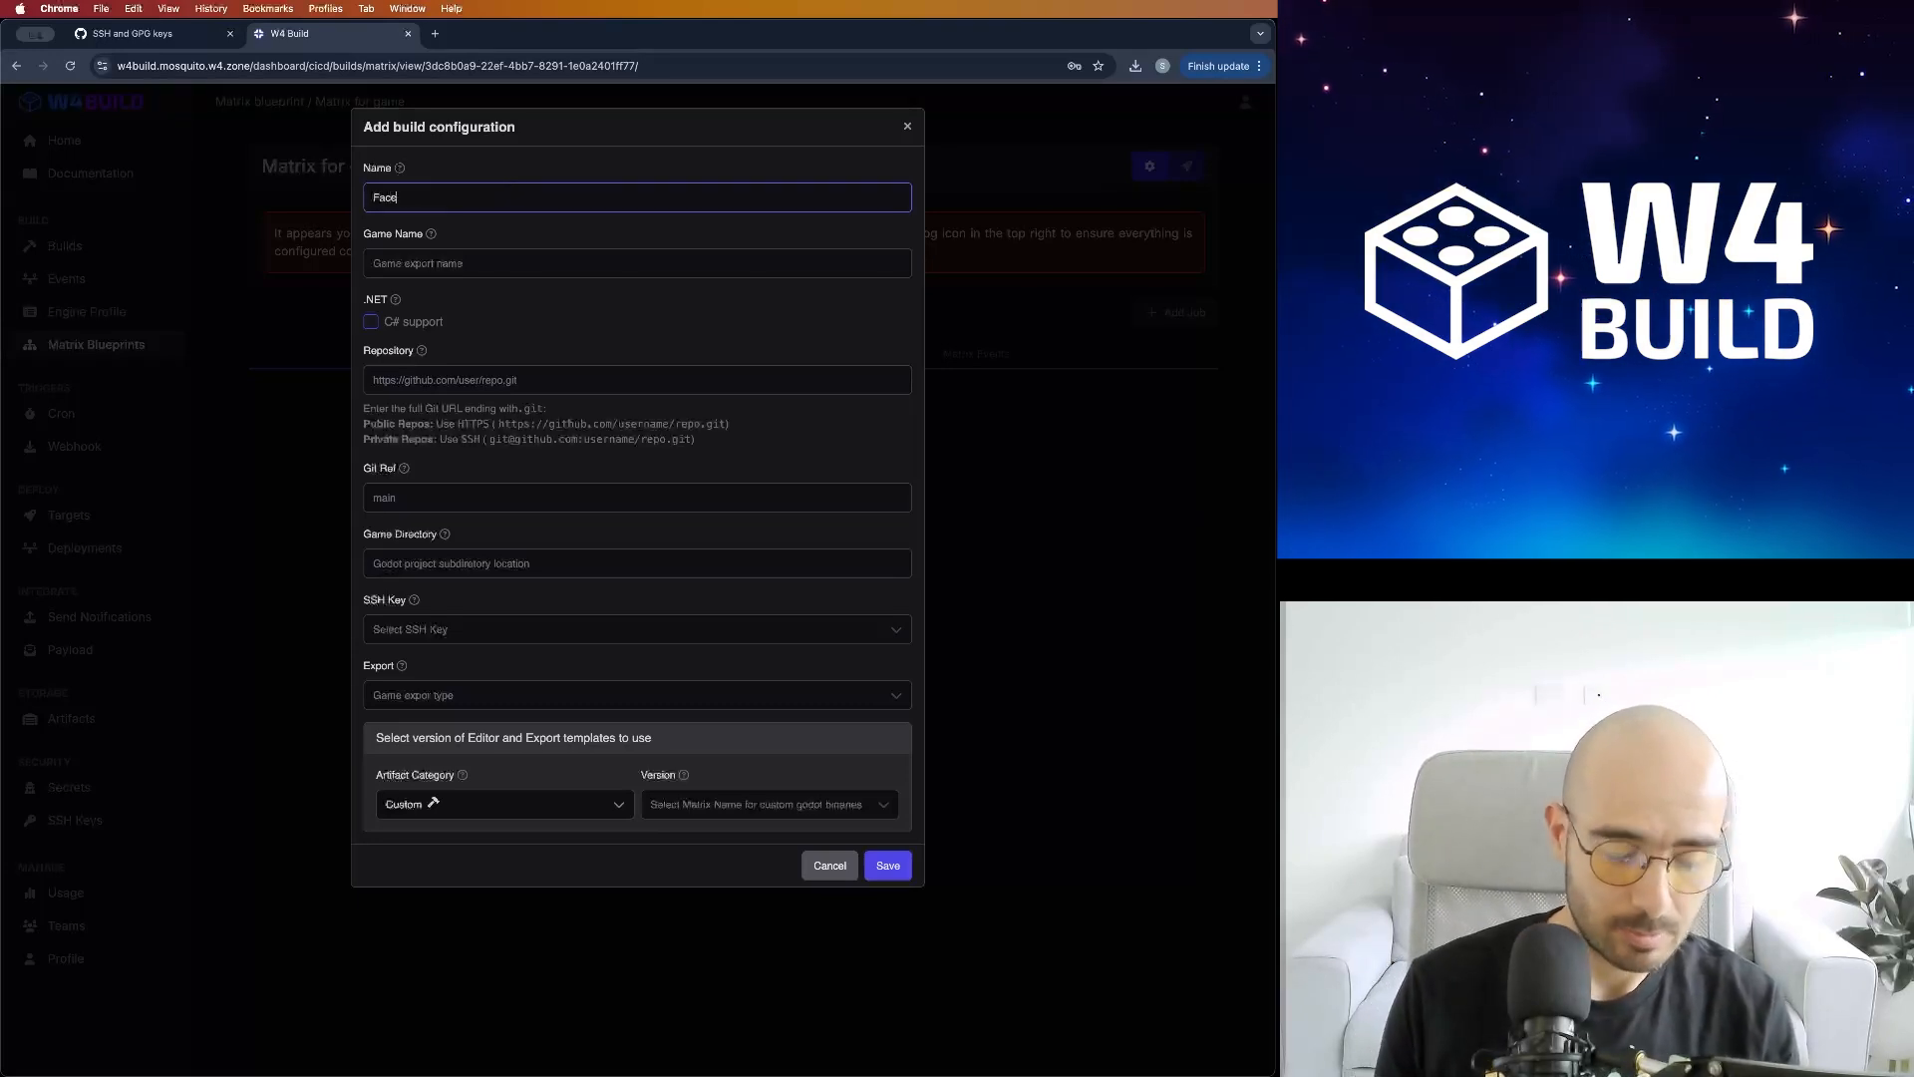
type("Faces matrix")
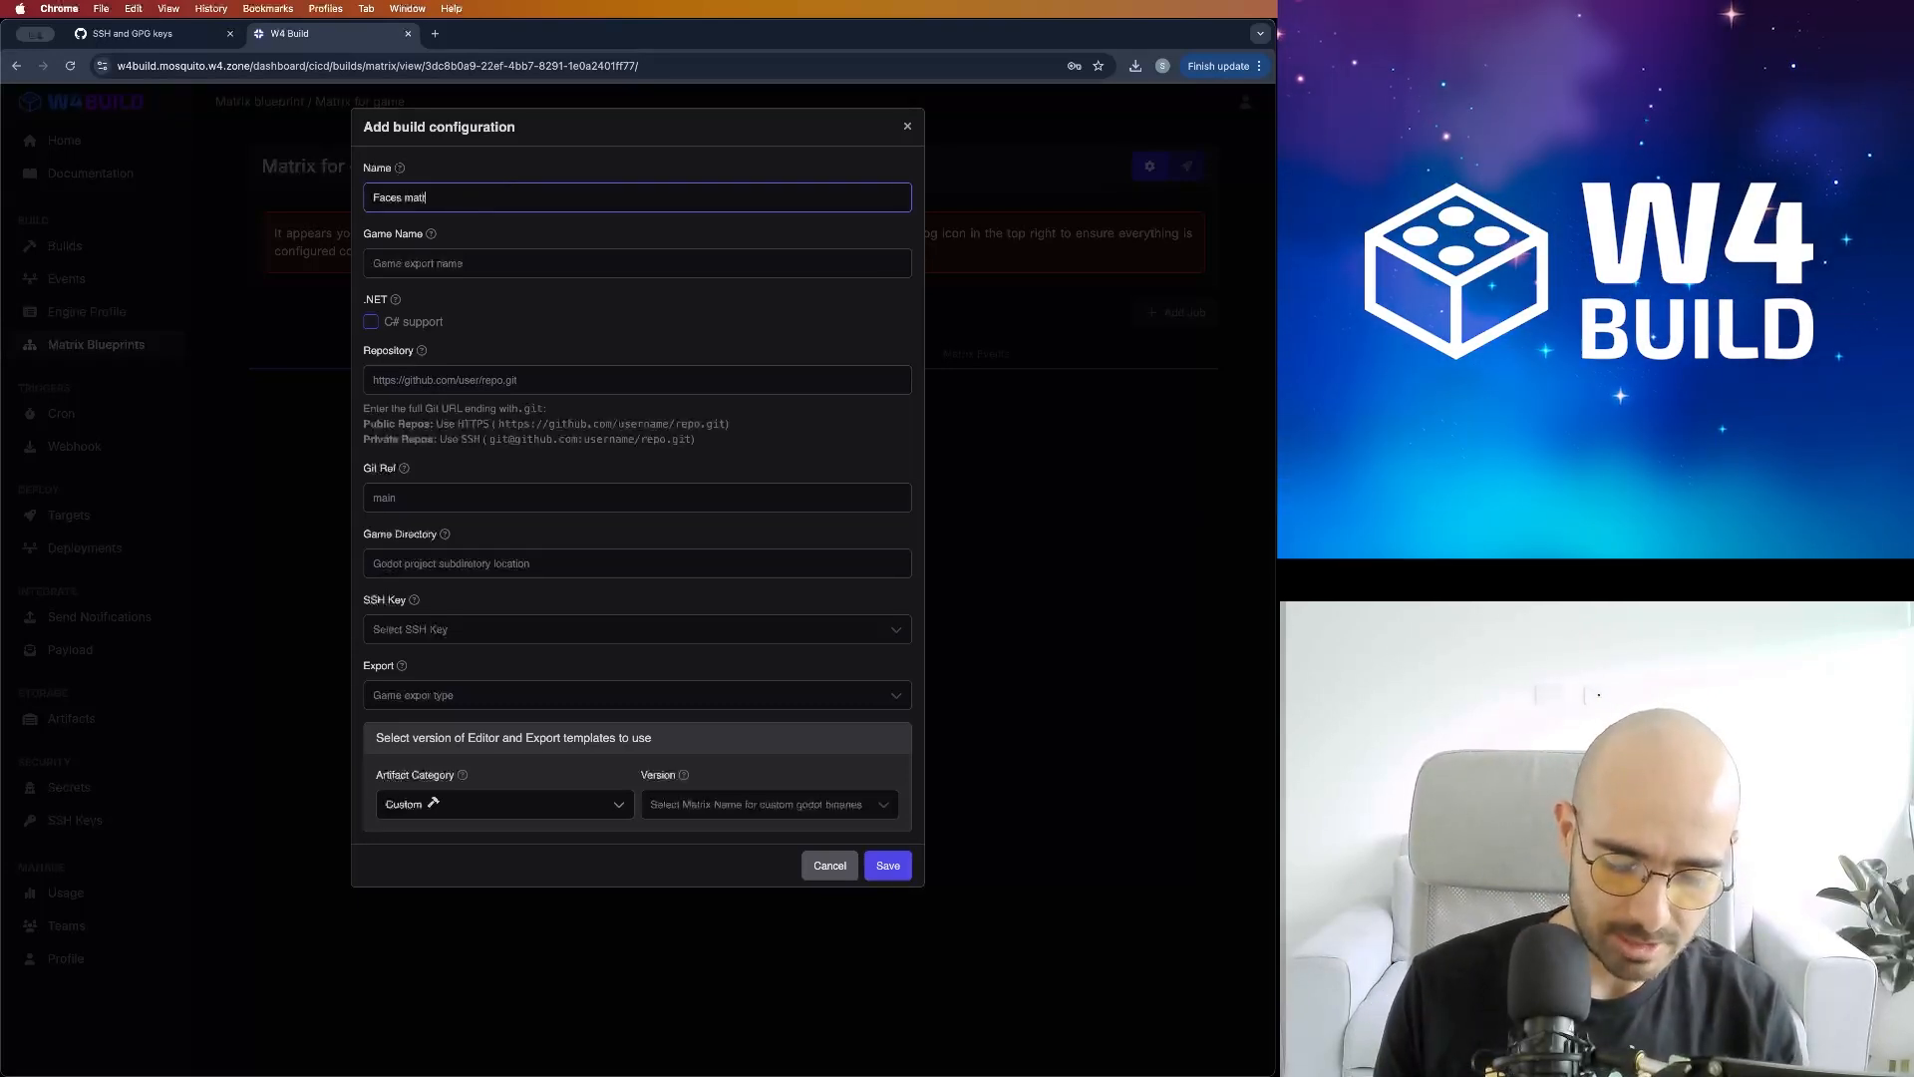
left_click(442, 265)
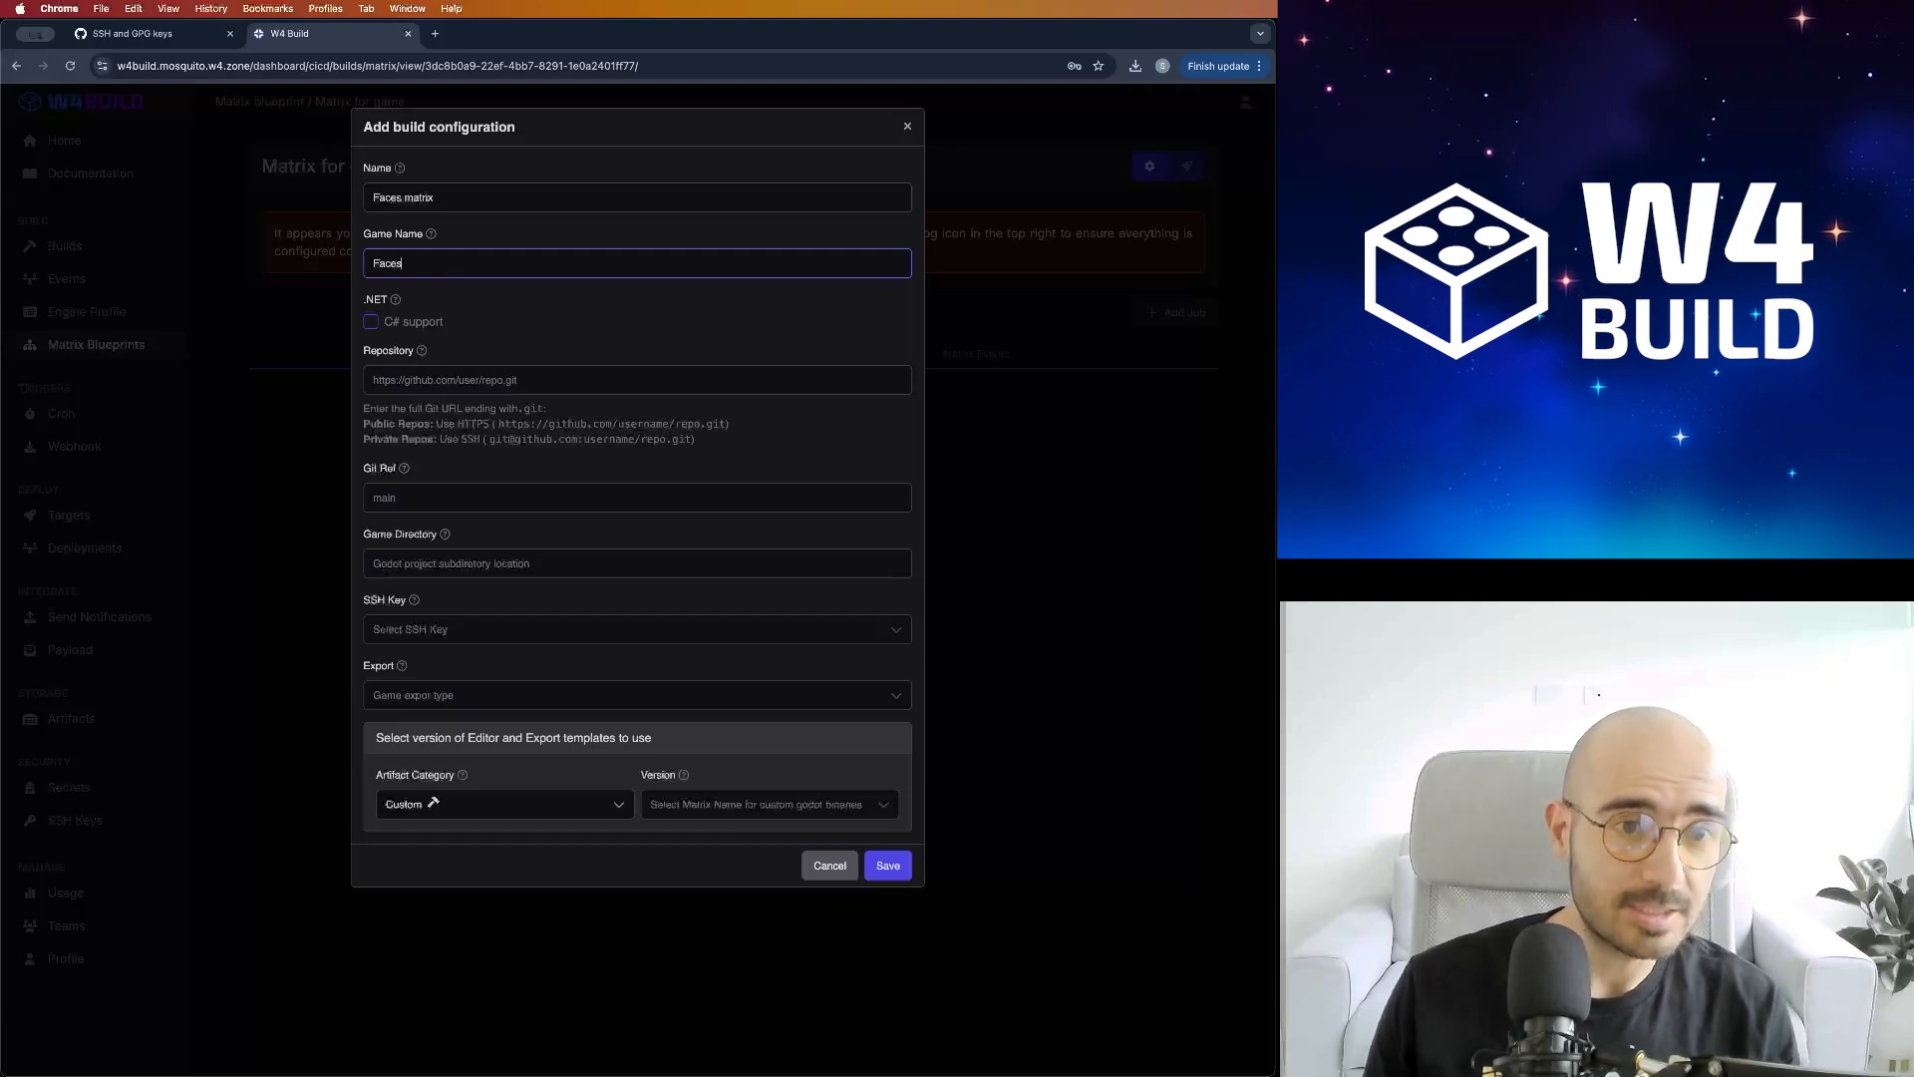
Step: Copy the SSH clone URL of the private godot_test_project repository on GitHub and paste it as the matrix's repository
left_click(452, 380)
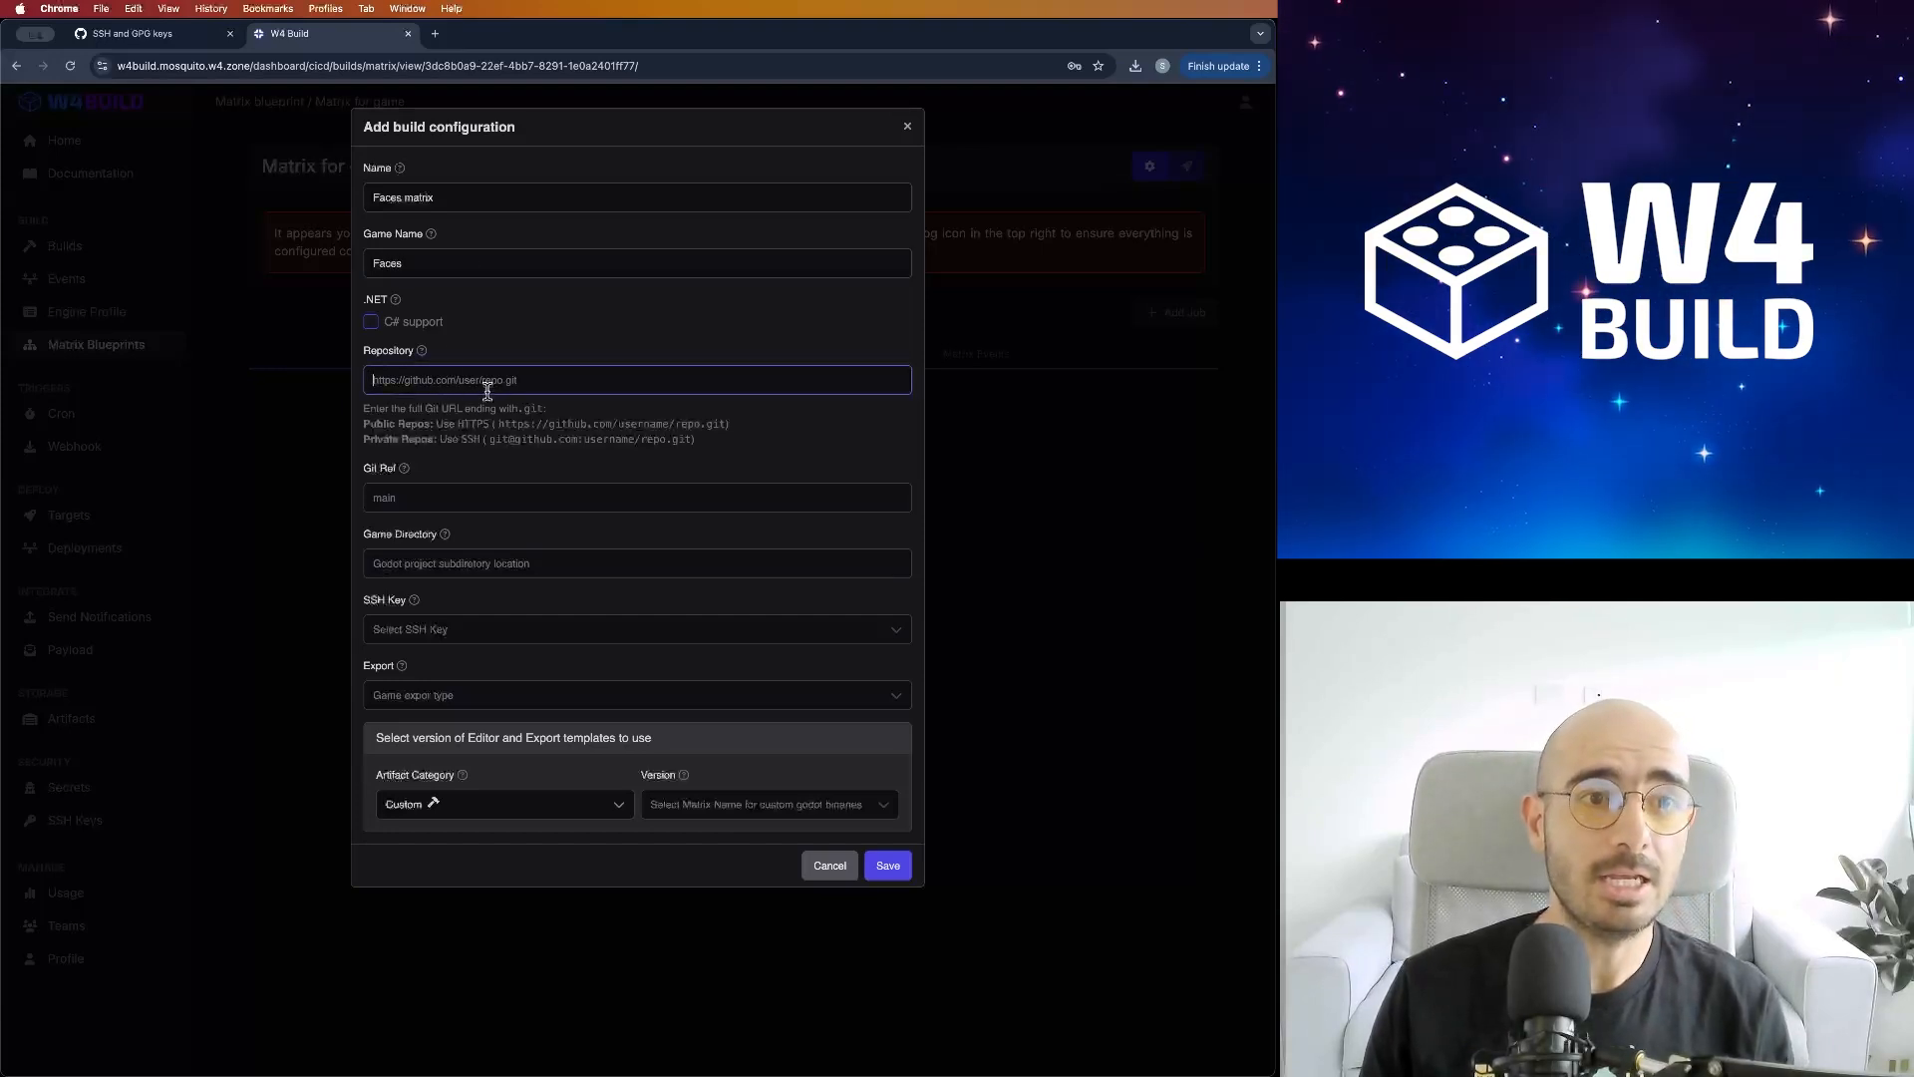
left_click(110, 33)
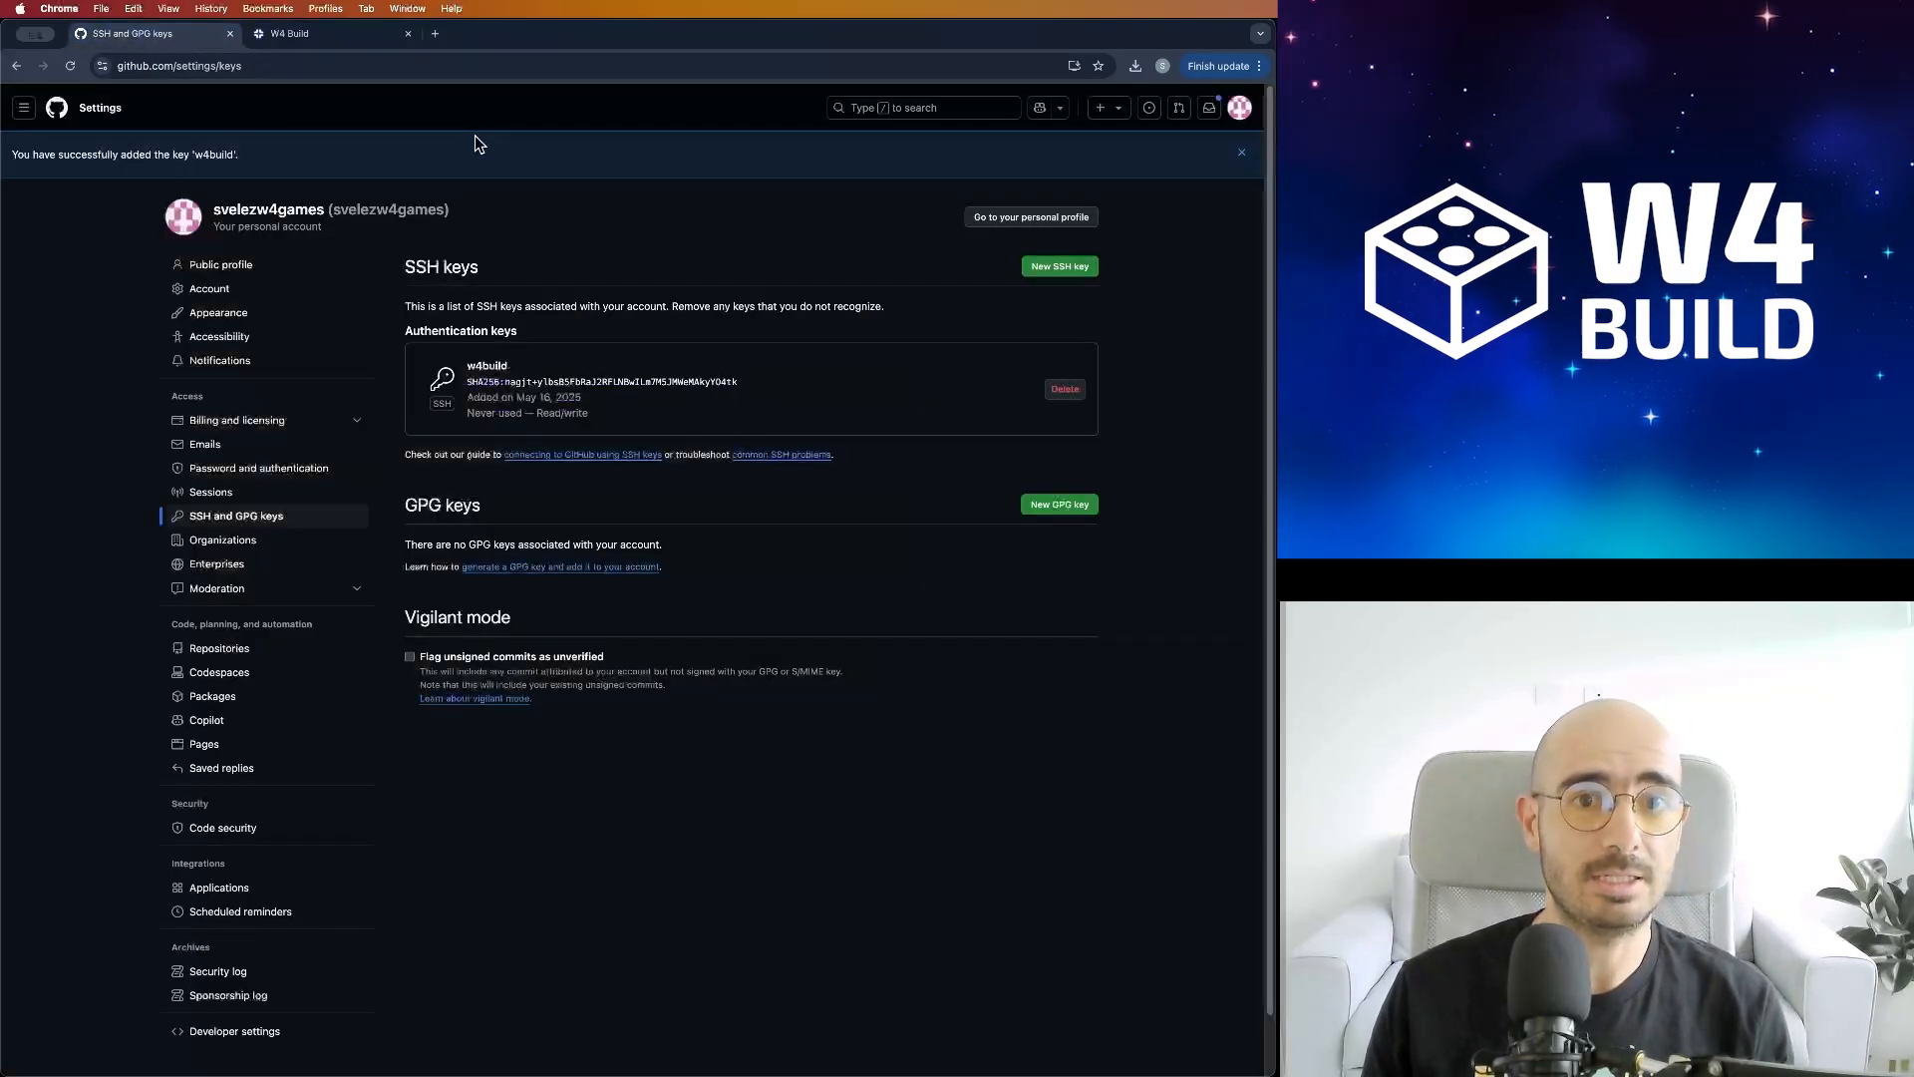
left_click(1239, 108)
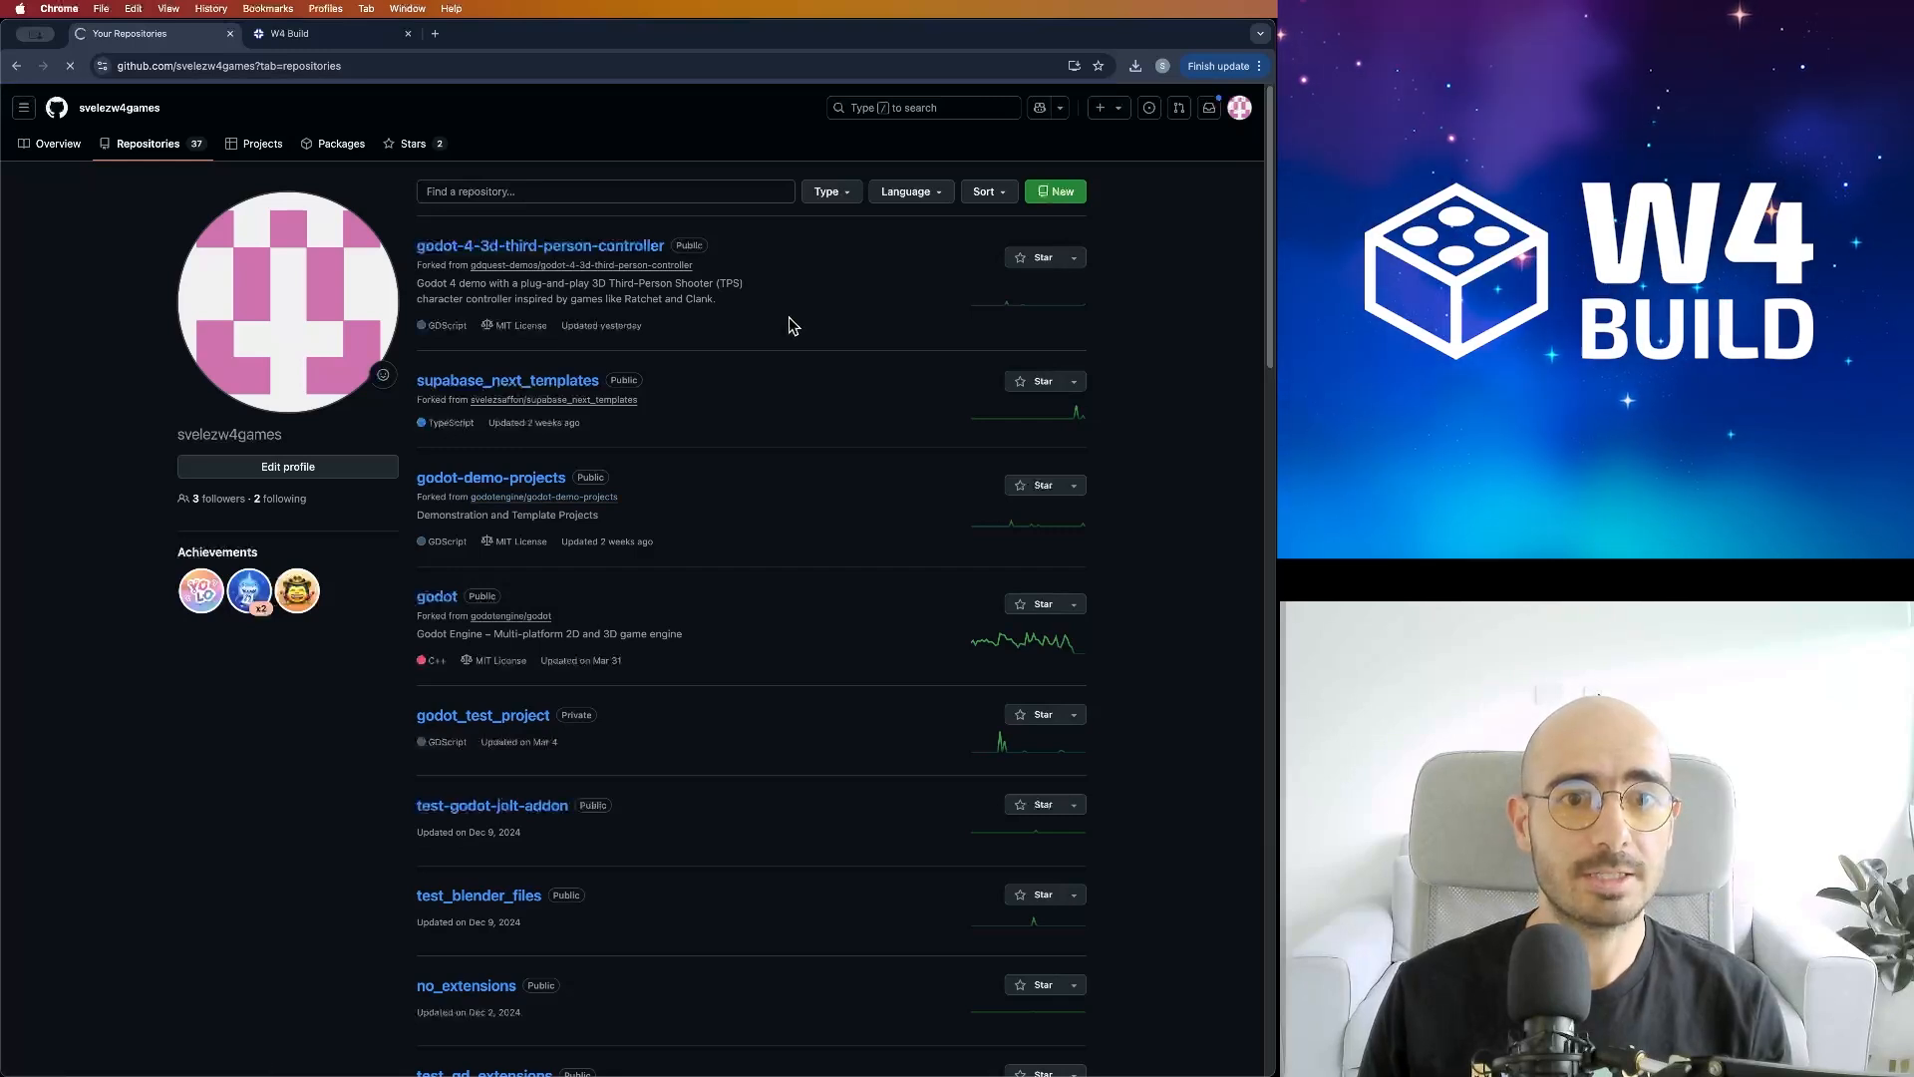
left_click(827, 239)
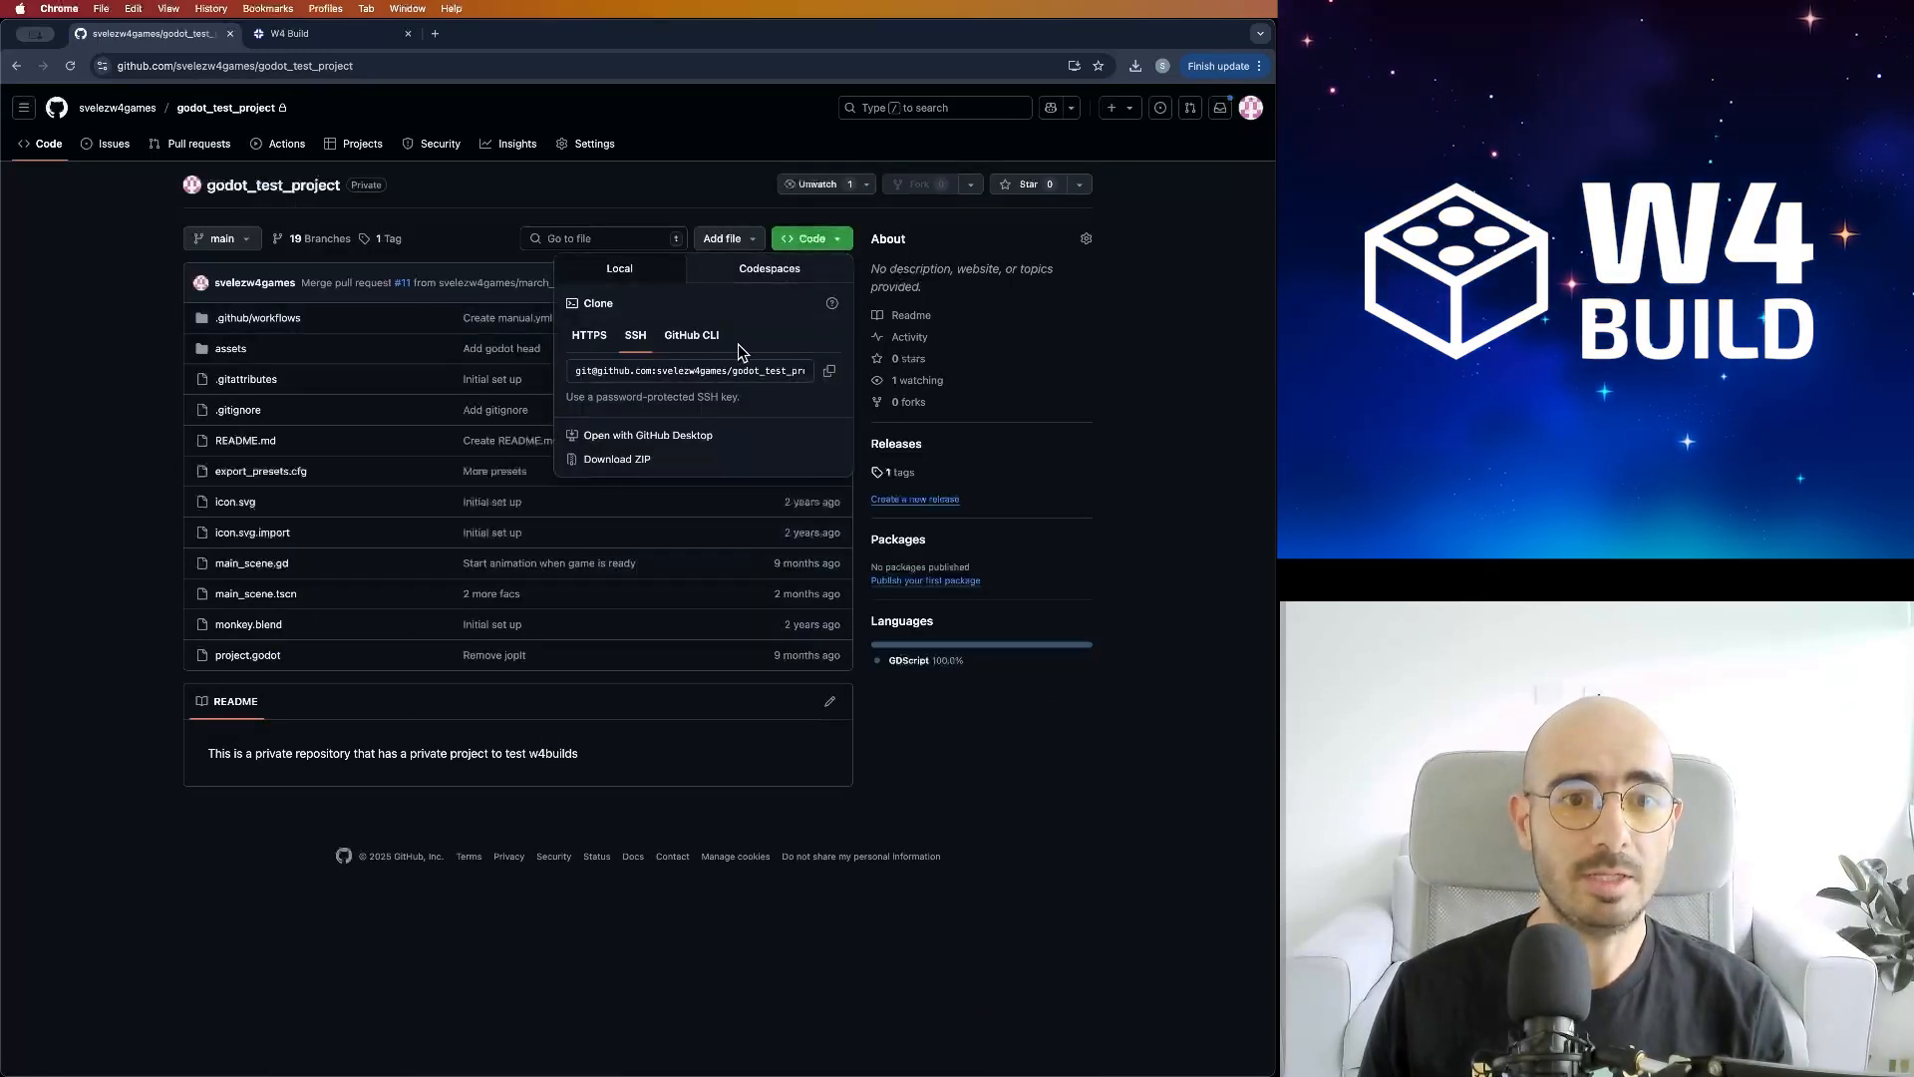
left_click(831, 372)
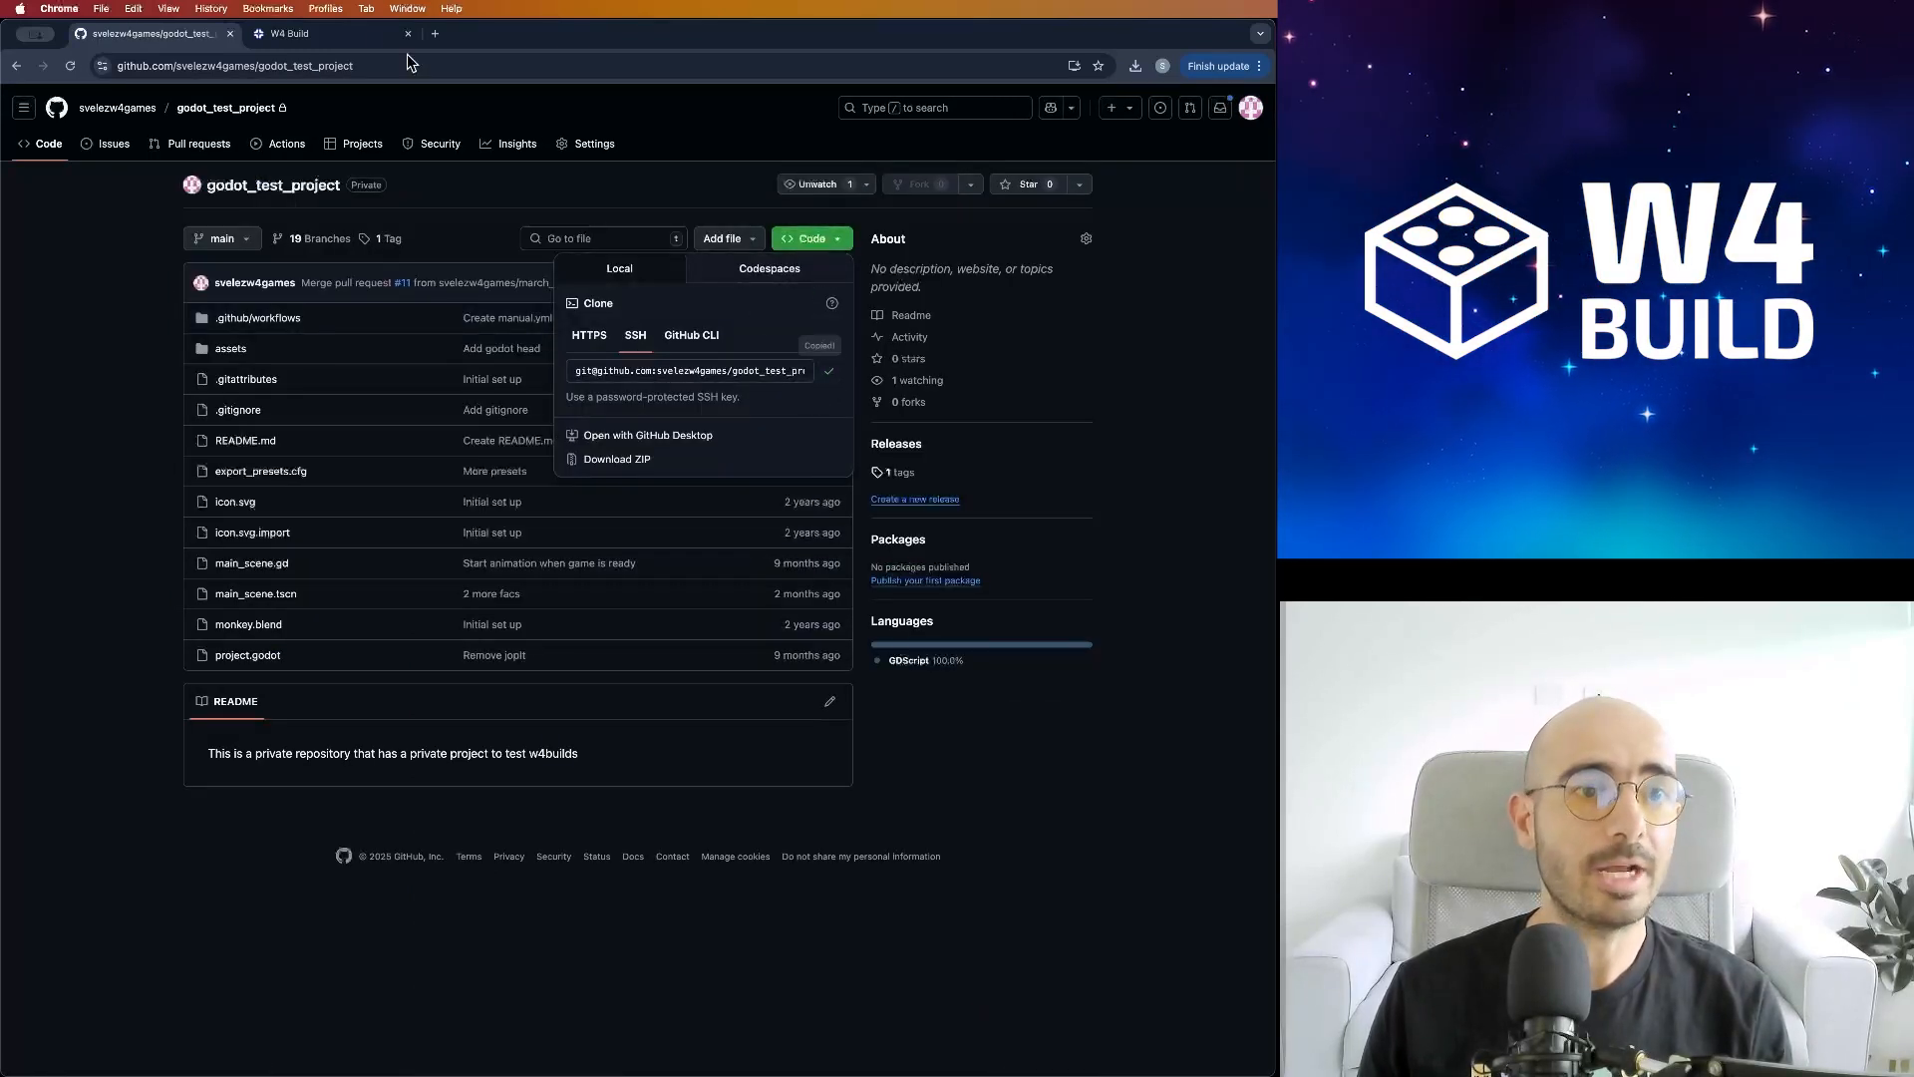
left_click(318, 33)
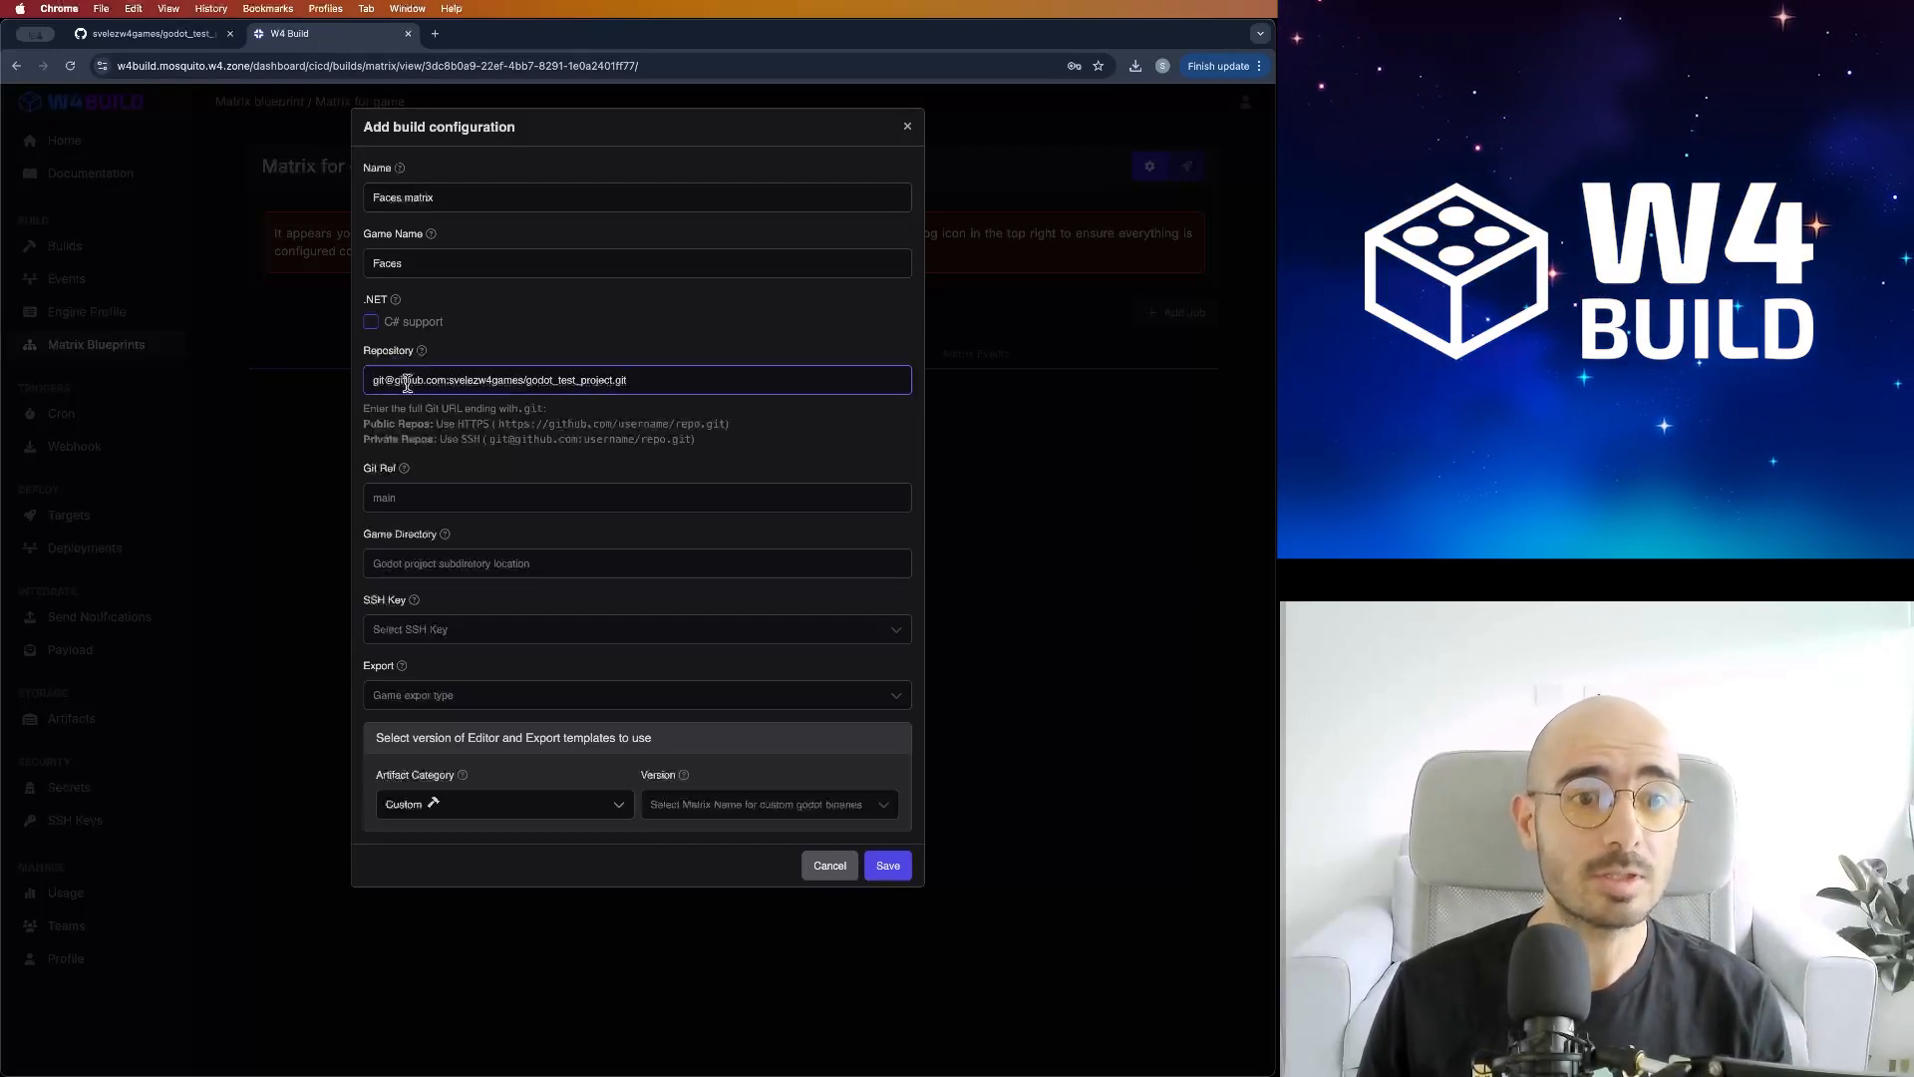
Step: Set the Git ref to main, the SSH key to "Github SSH key" and the export type to release
left_click(411, 497)
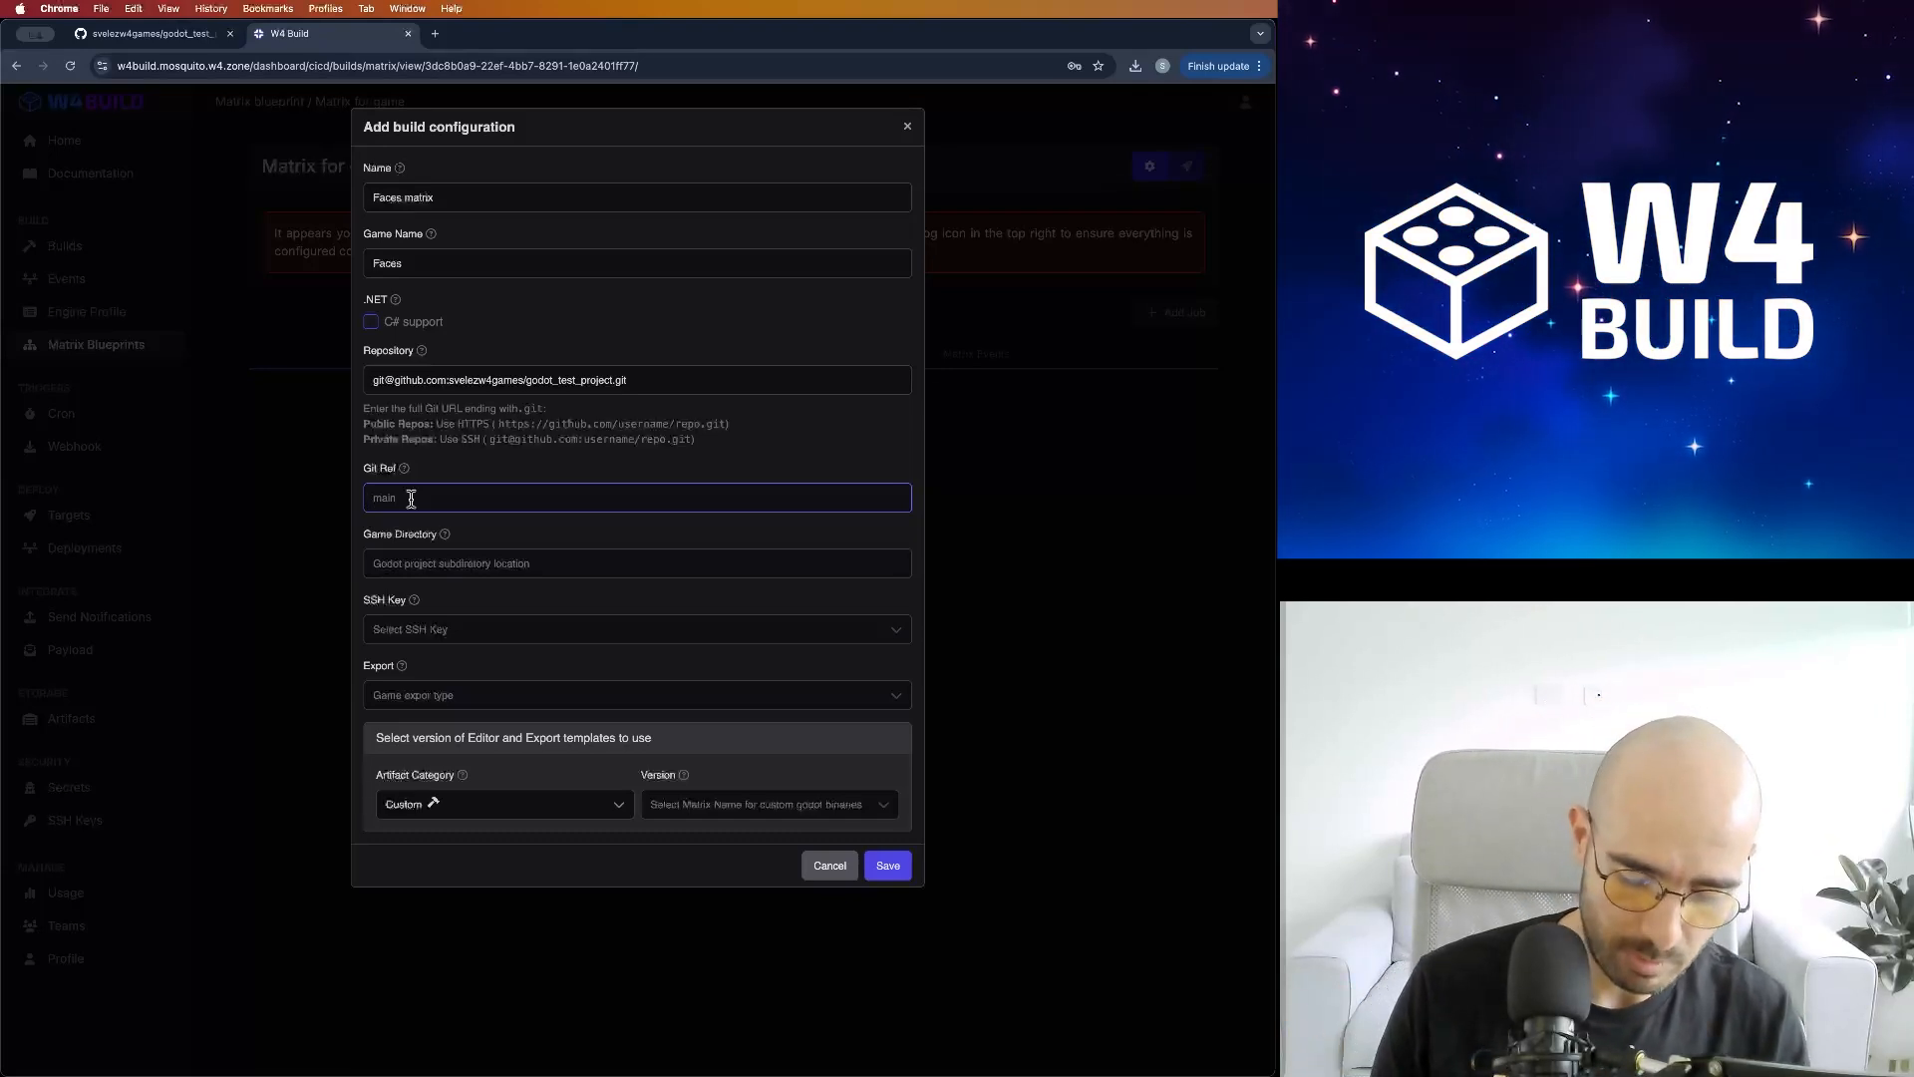
left_click(414, 630)
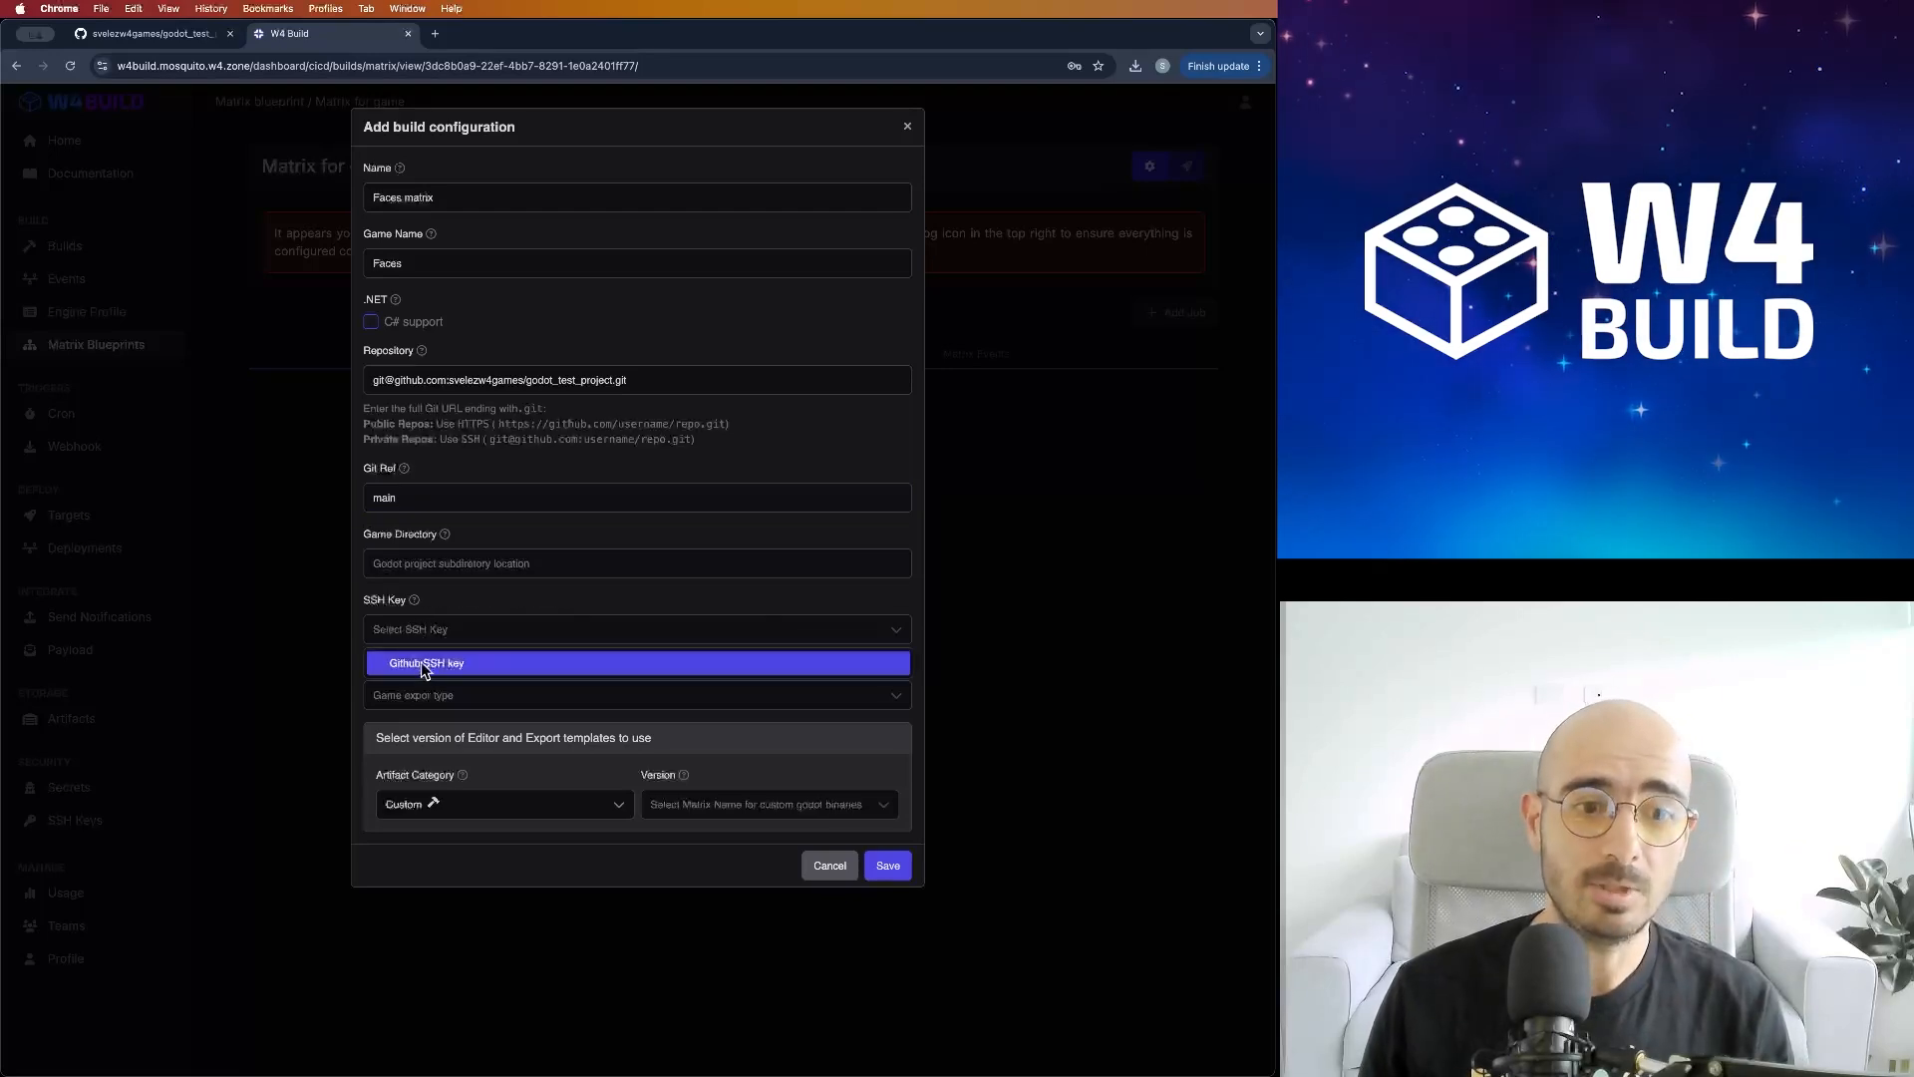
left_click(423, 664)
left_click(423, 697)
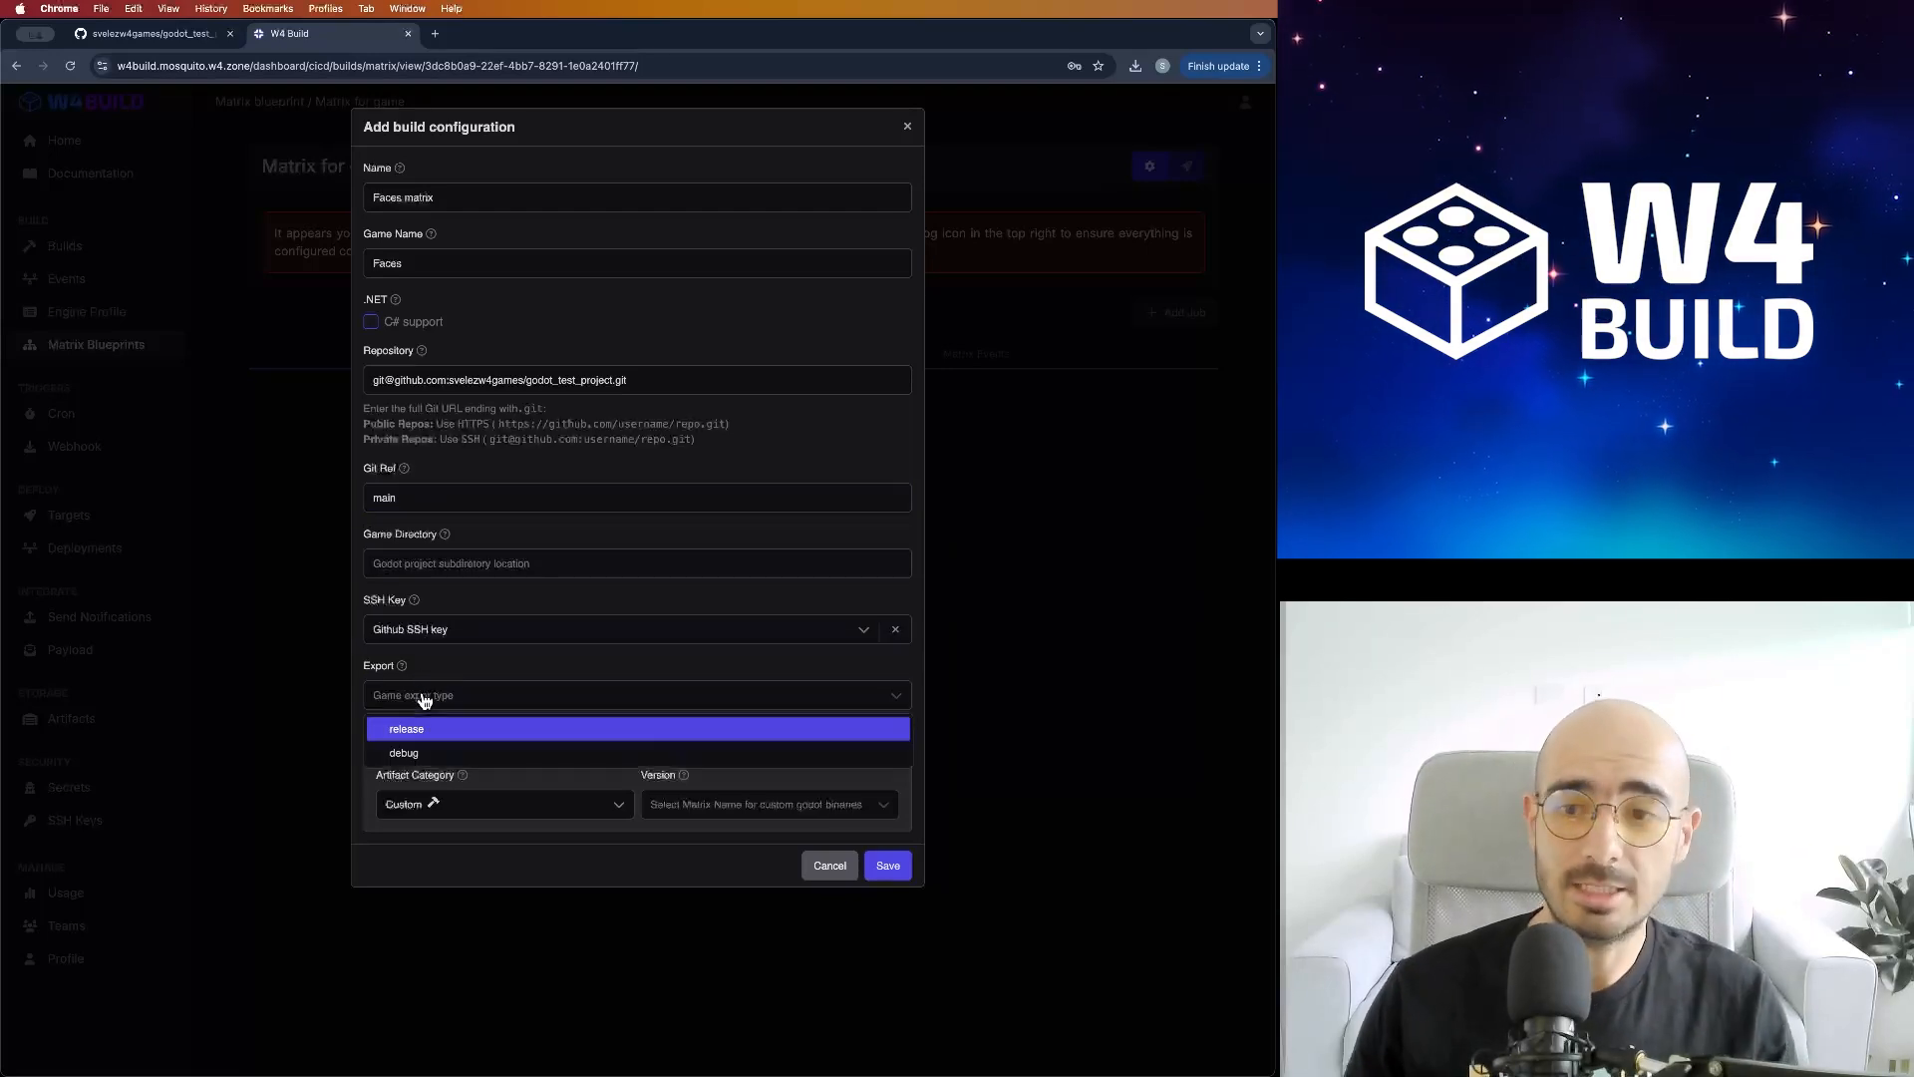
left_click(427, 726)
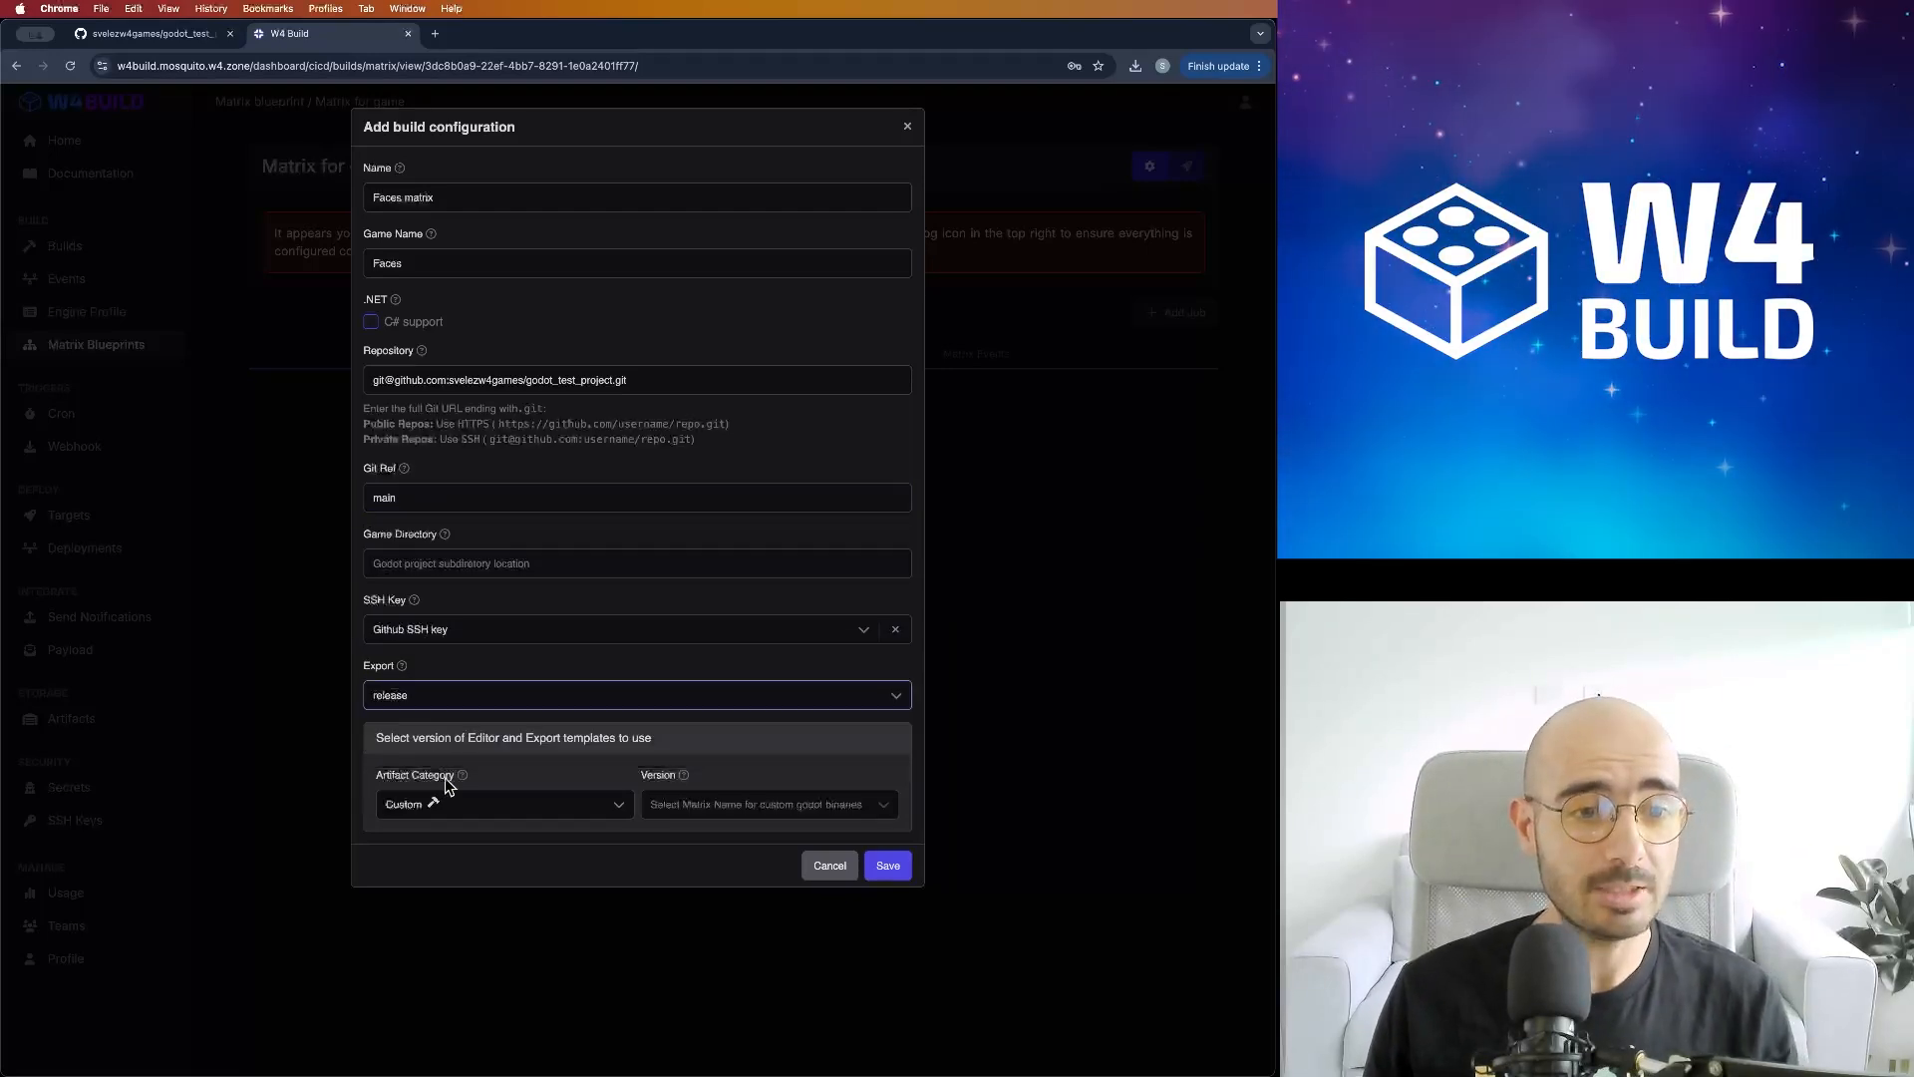
Step: Choose the Official Stable artifact category with version 4.2.2-stable and save the build configuration
left_click(446, 810)
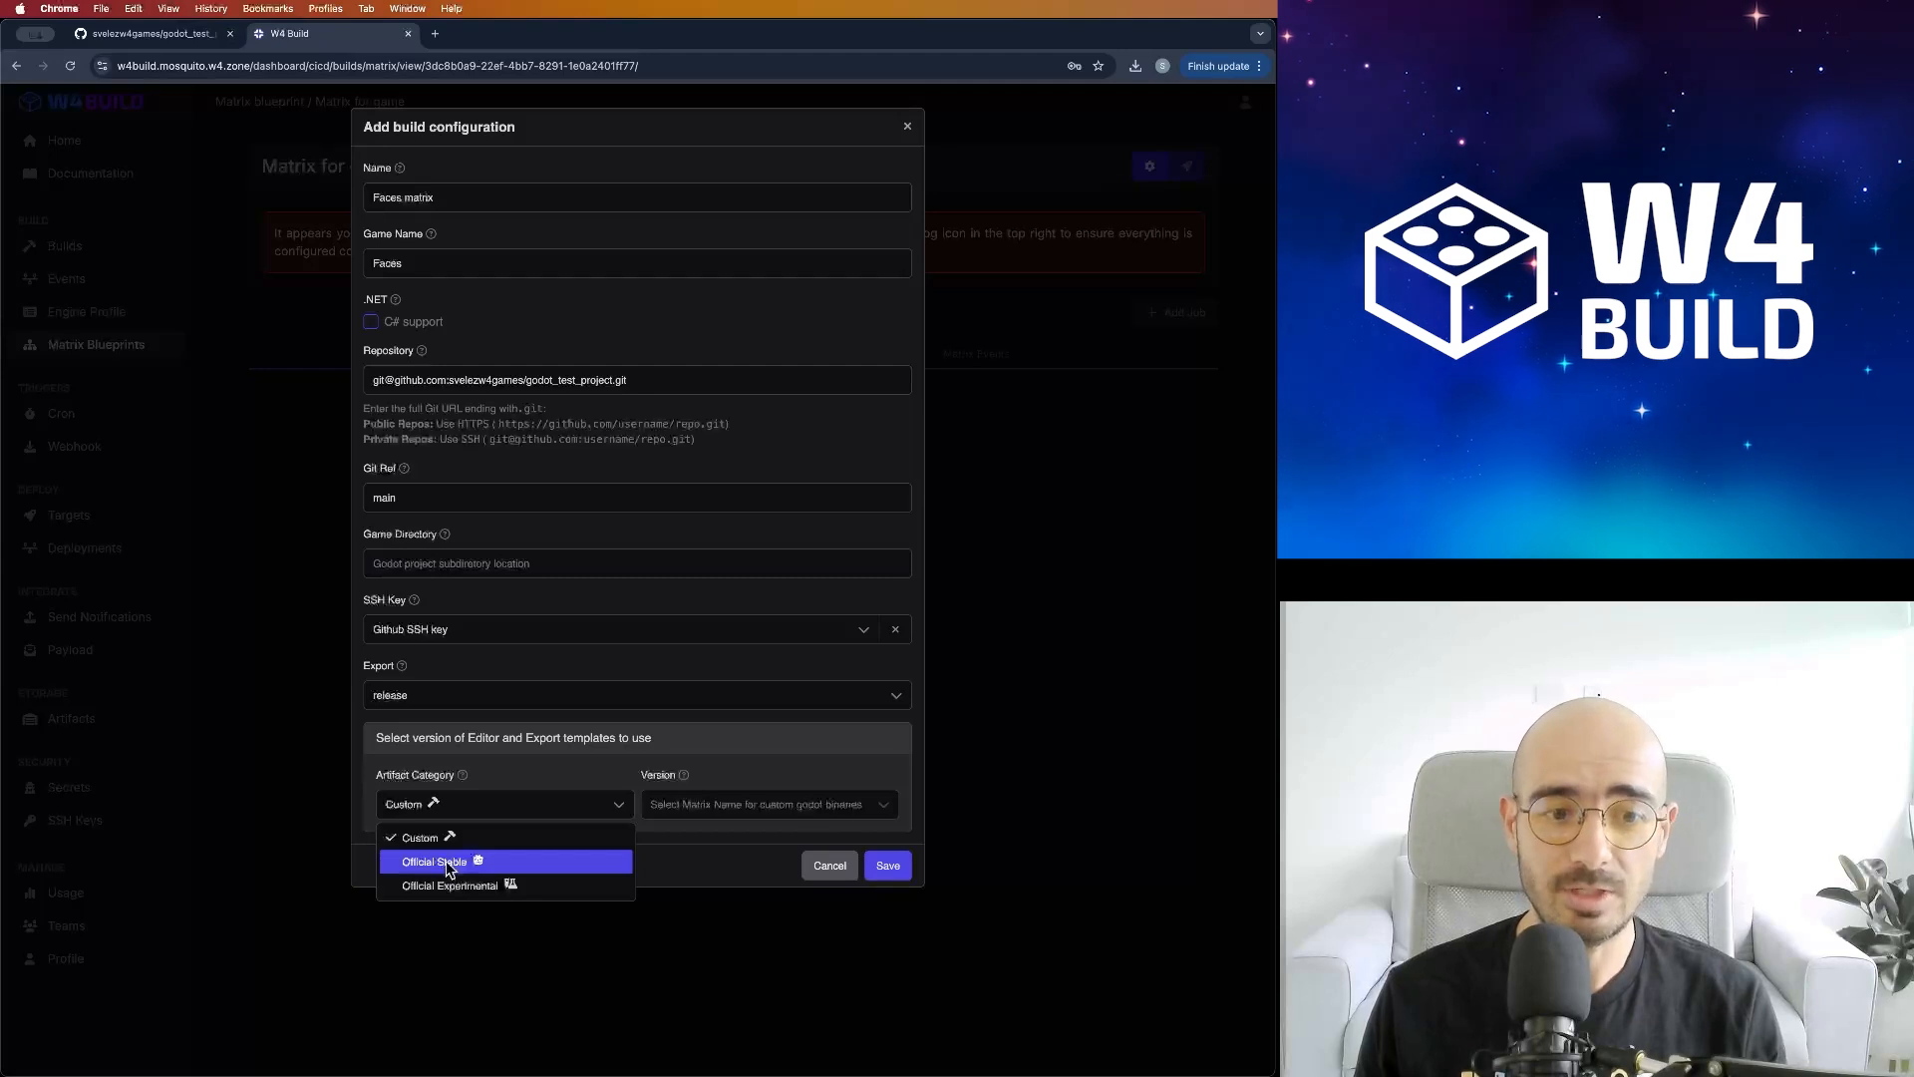
left_click(445, 864)
left_click(698, 804)
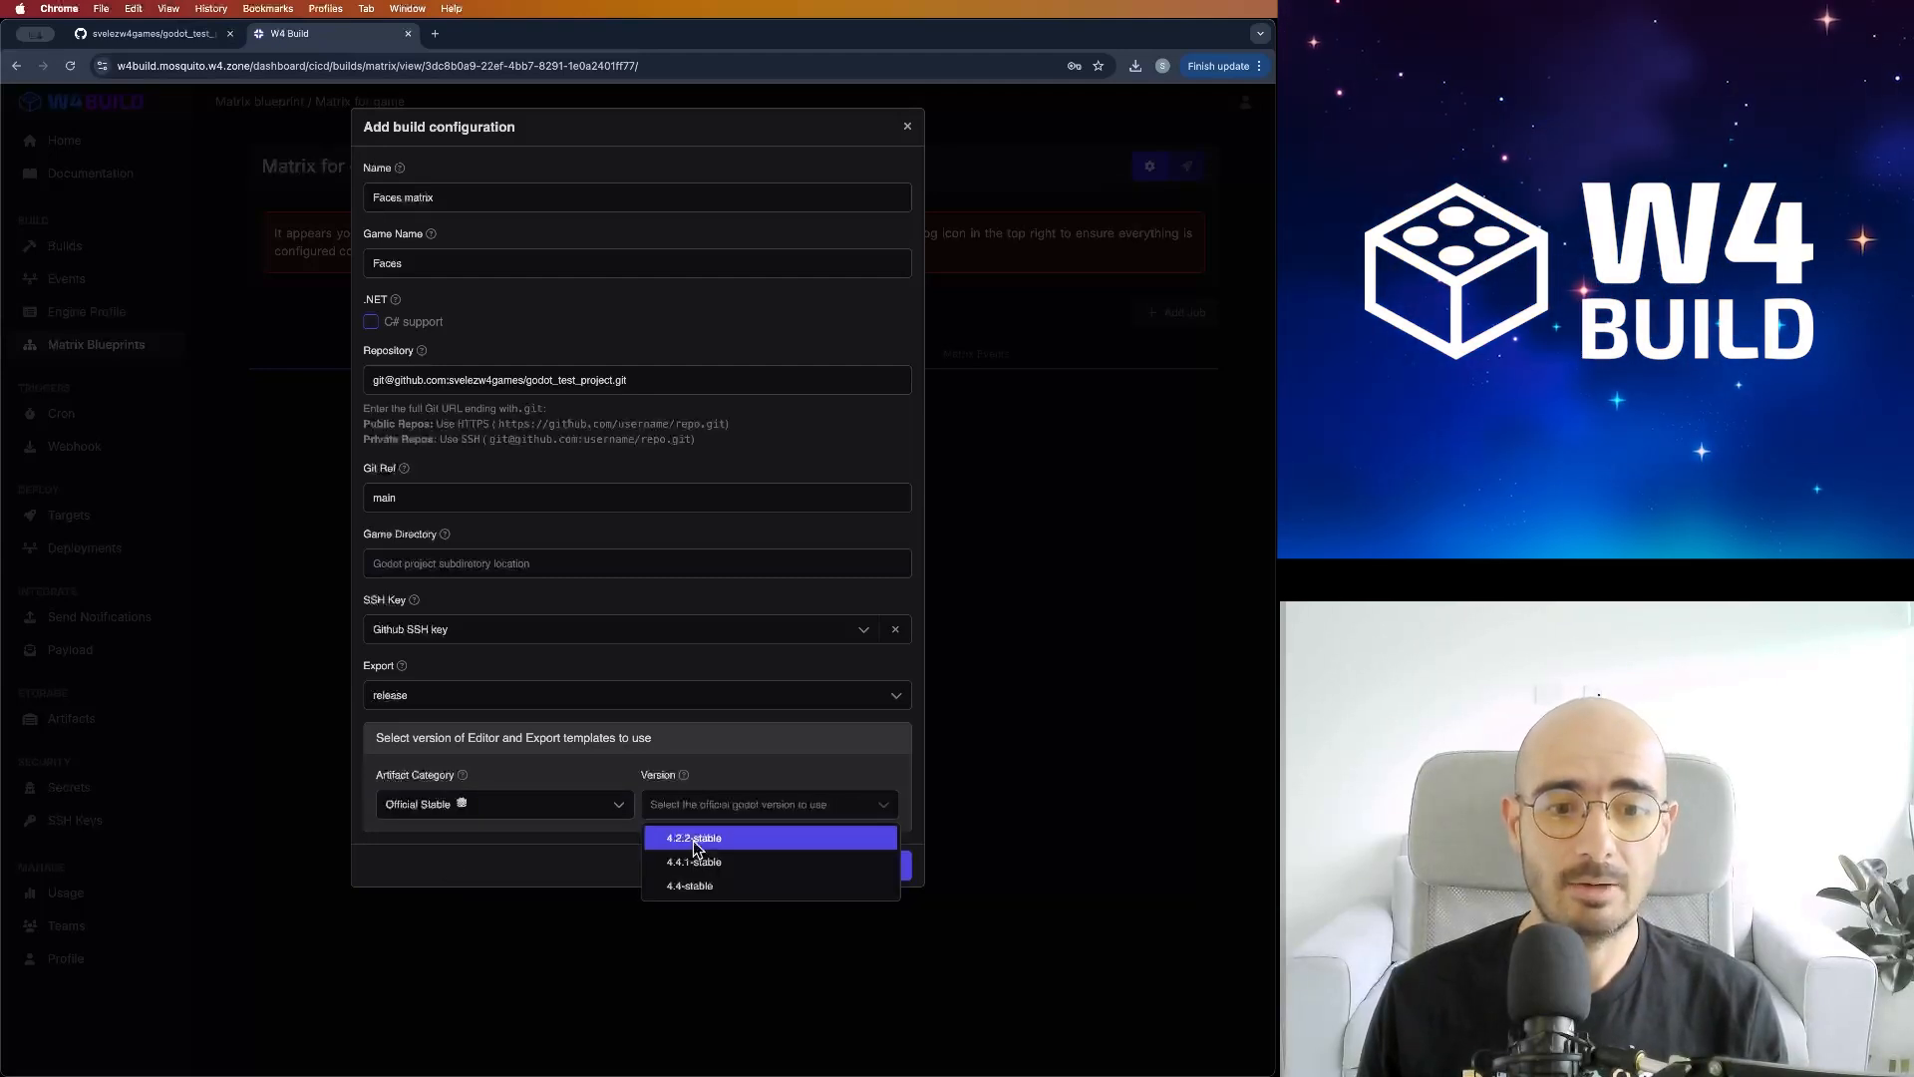
left_click(694, 840)
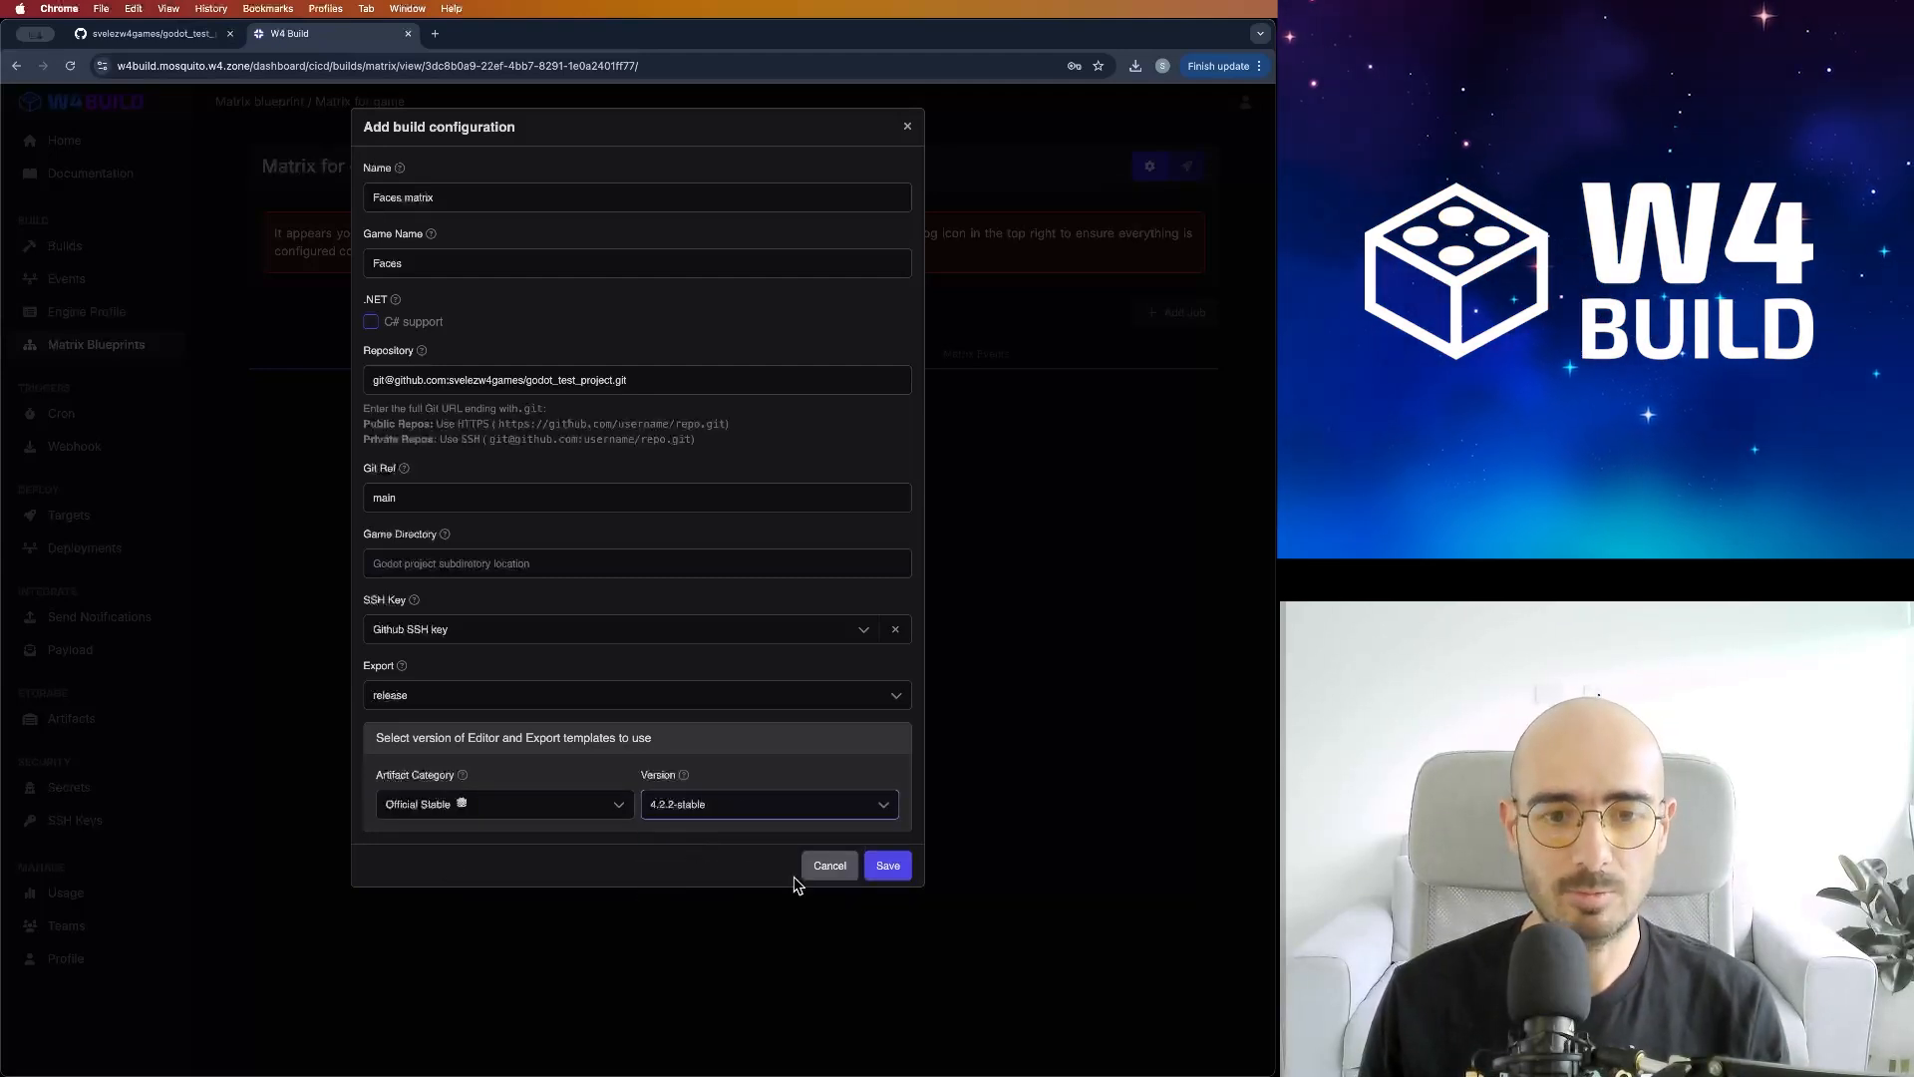
left_click(884, 868)
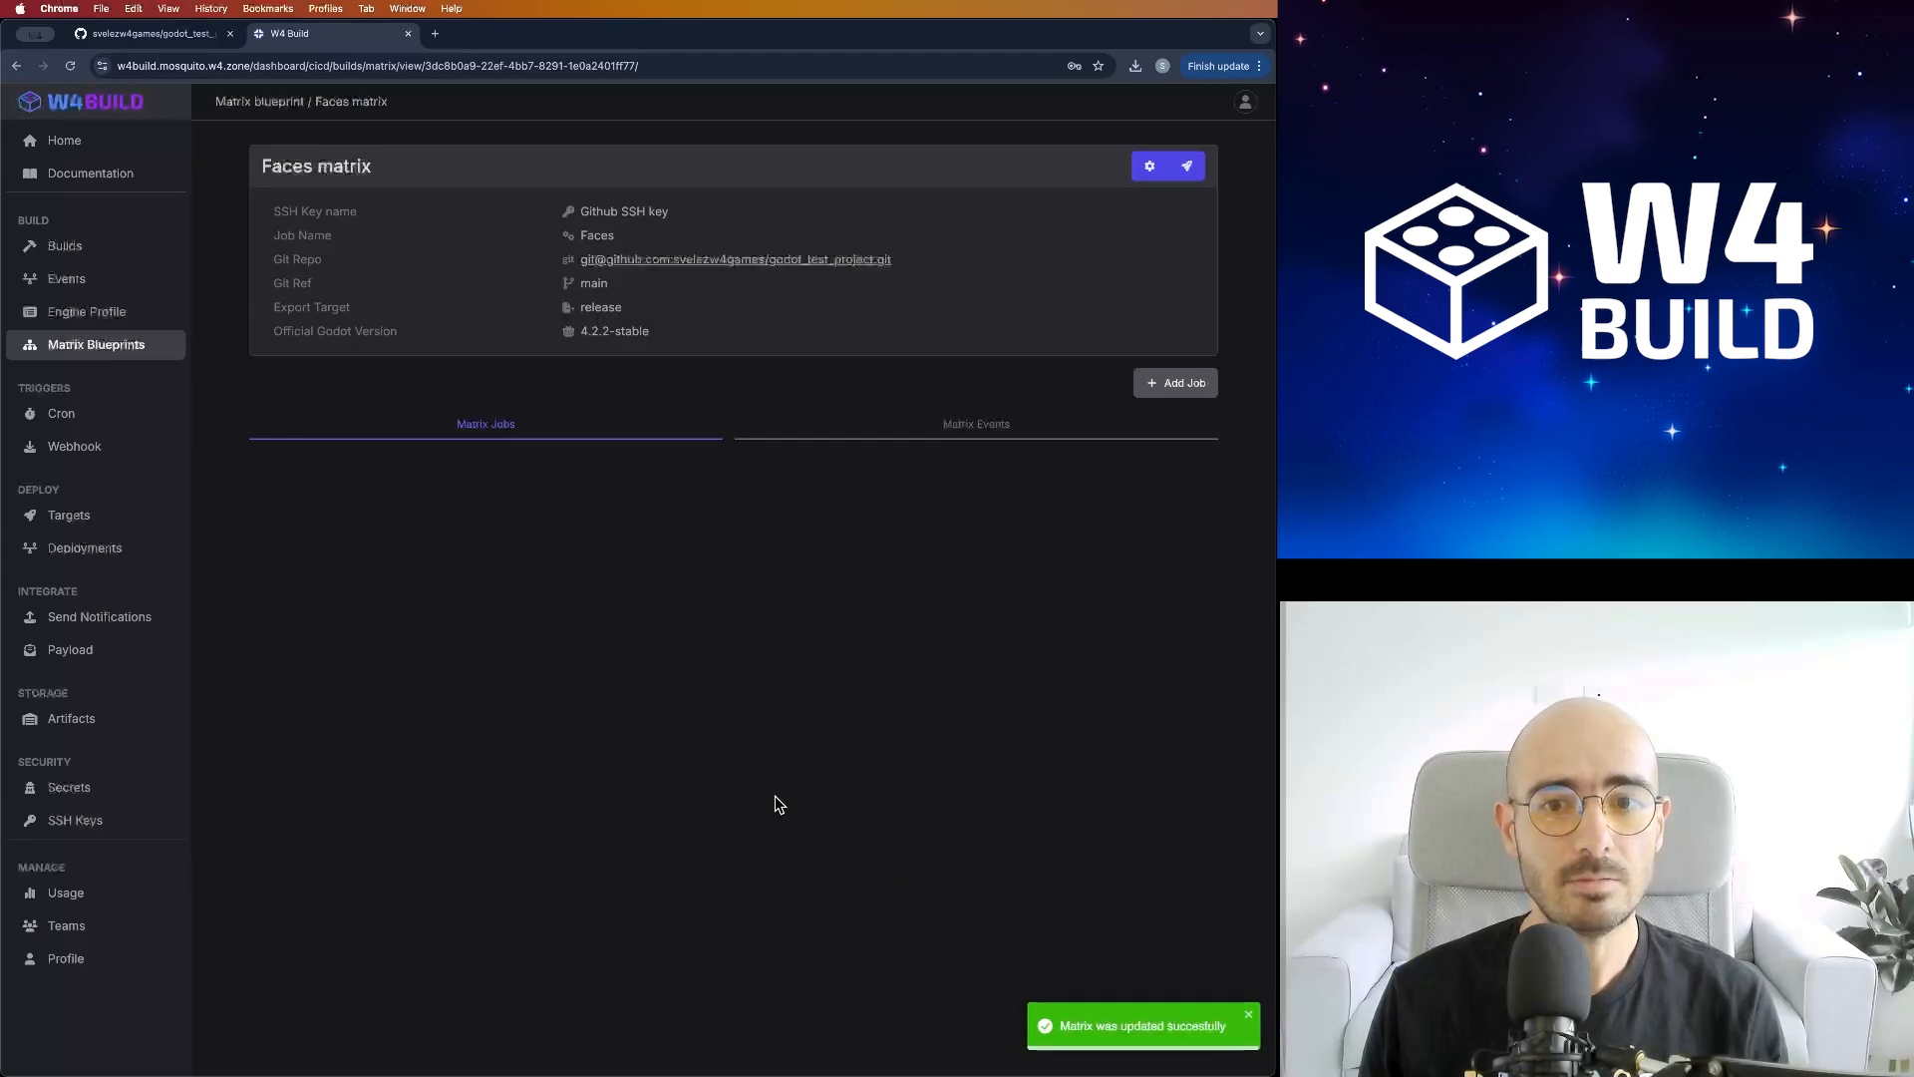
Step: Add a job to the Faces matrix with Godot export preset name "macOS" and game name "faces-macos", and save it
left_click(1173, 385)
left_click(473, 198)
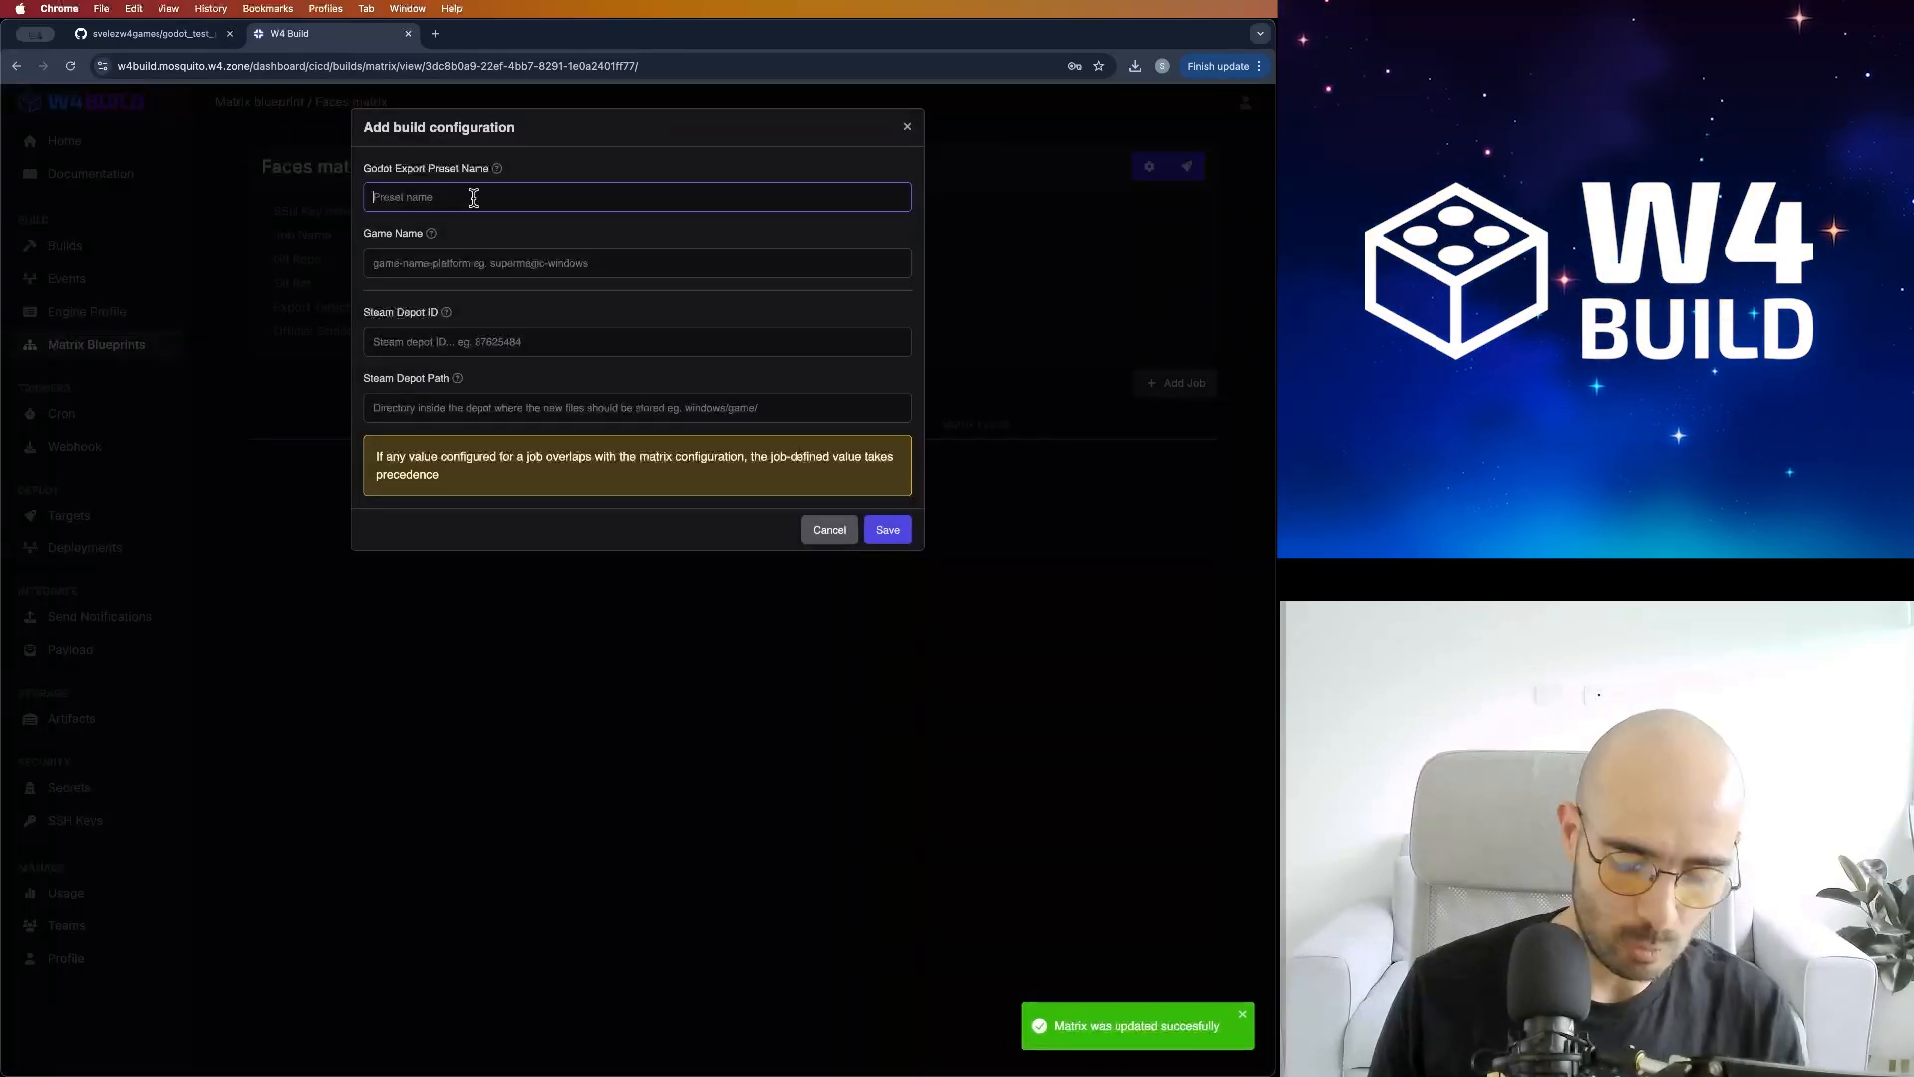
type("mac")
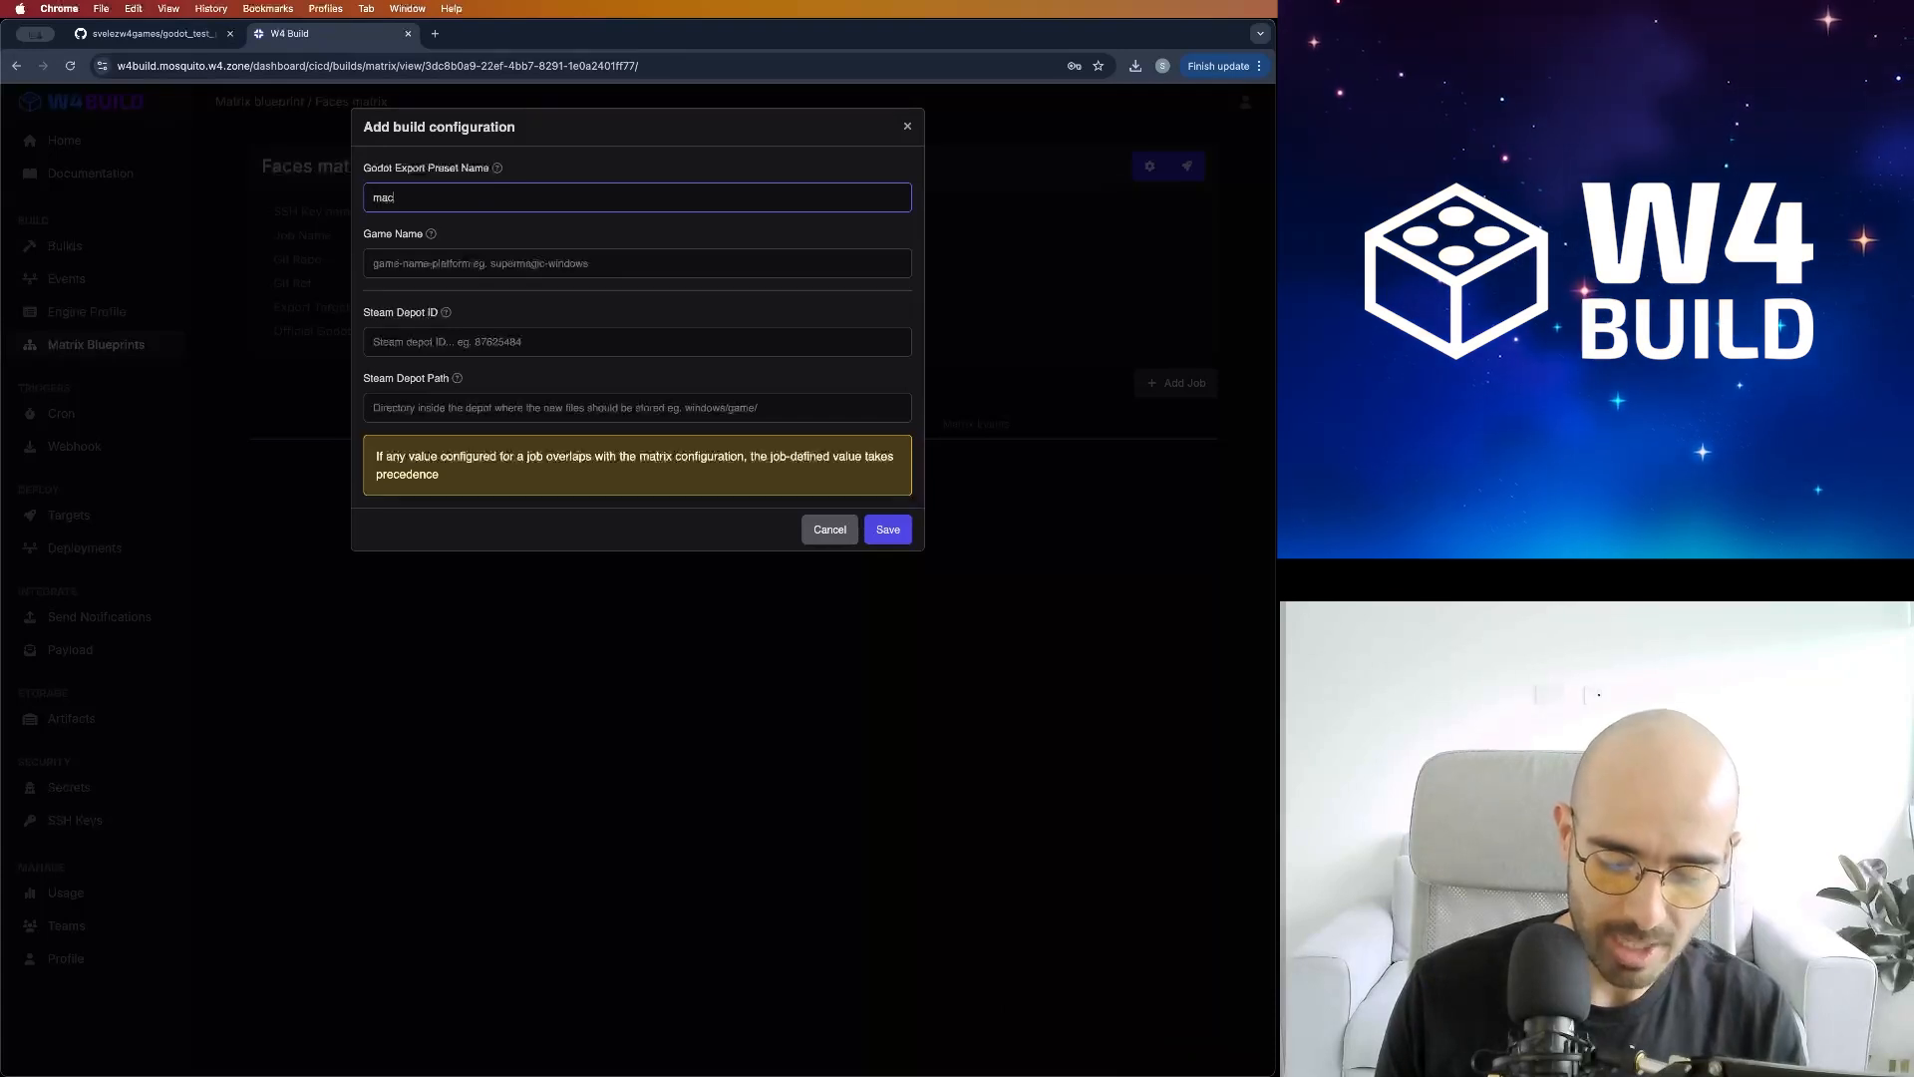
type("OS")
left_click(467, 261)
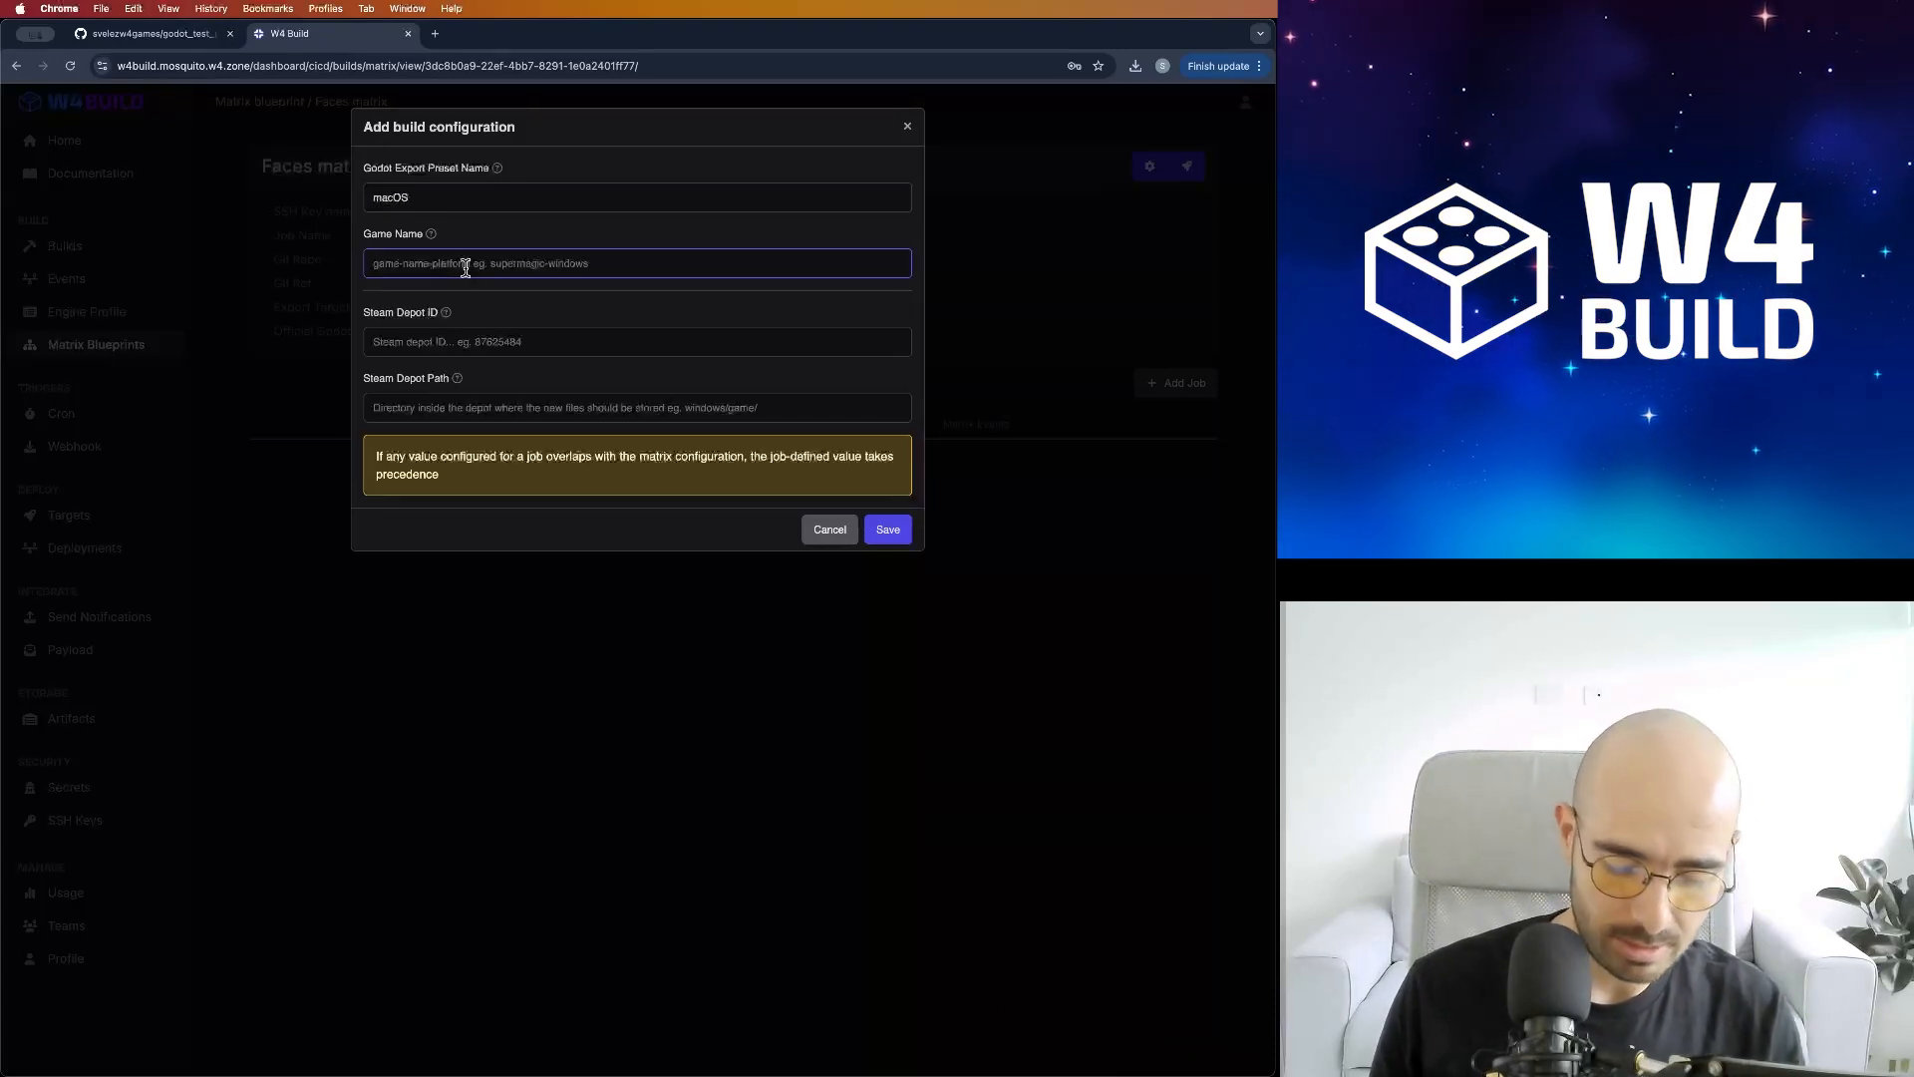
type("faces-macos")
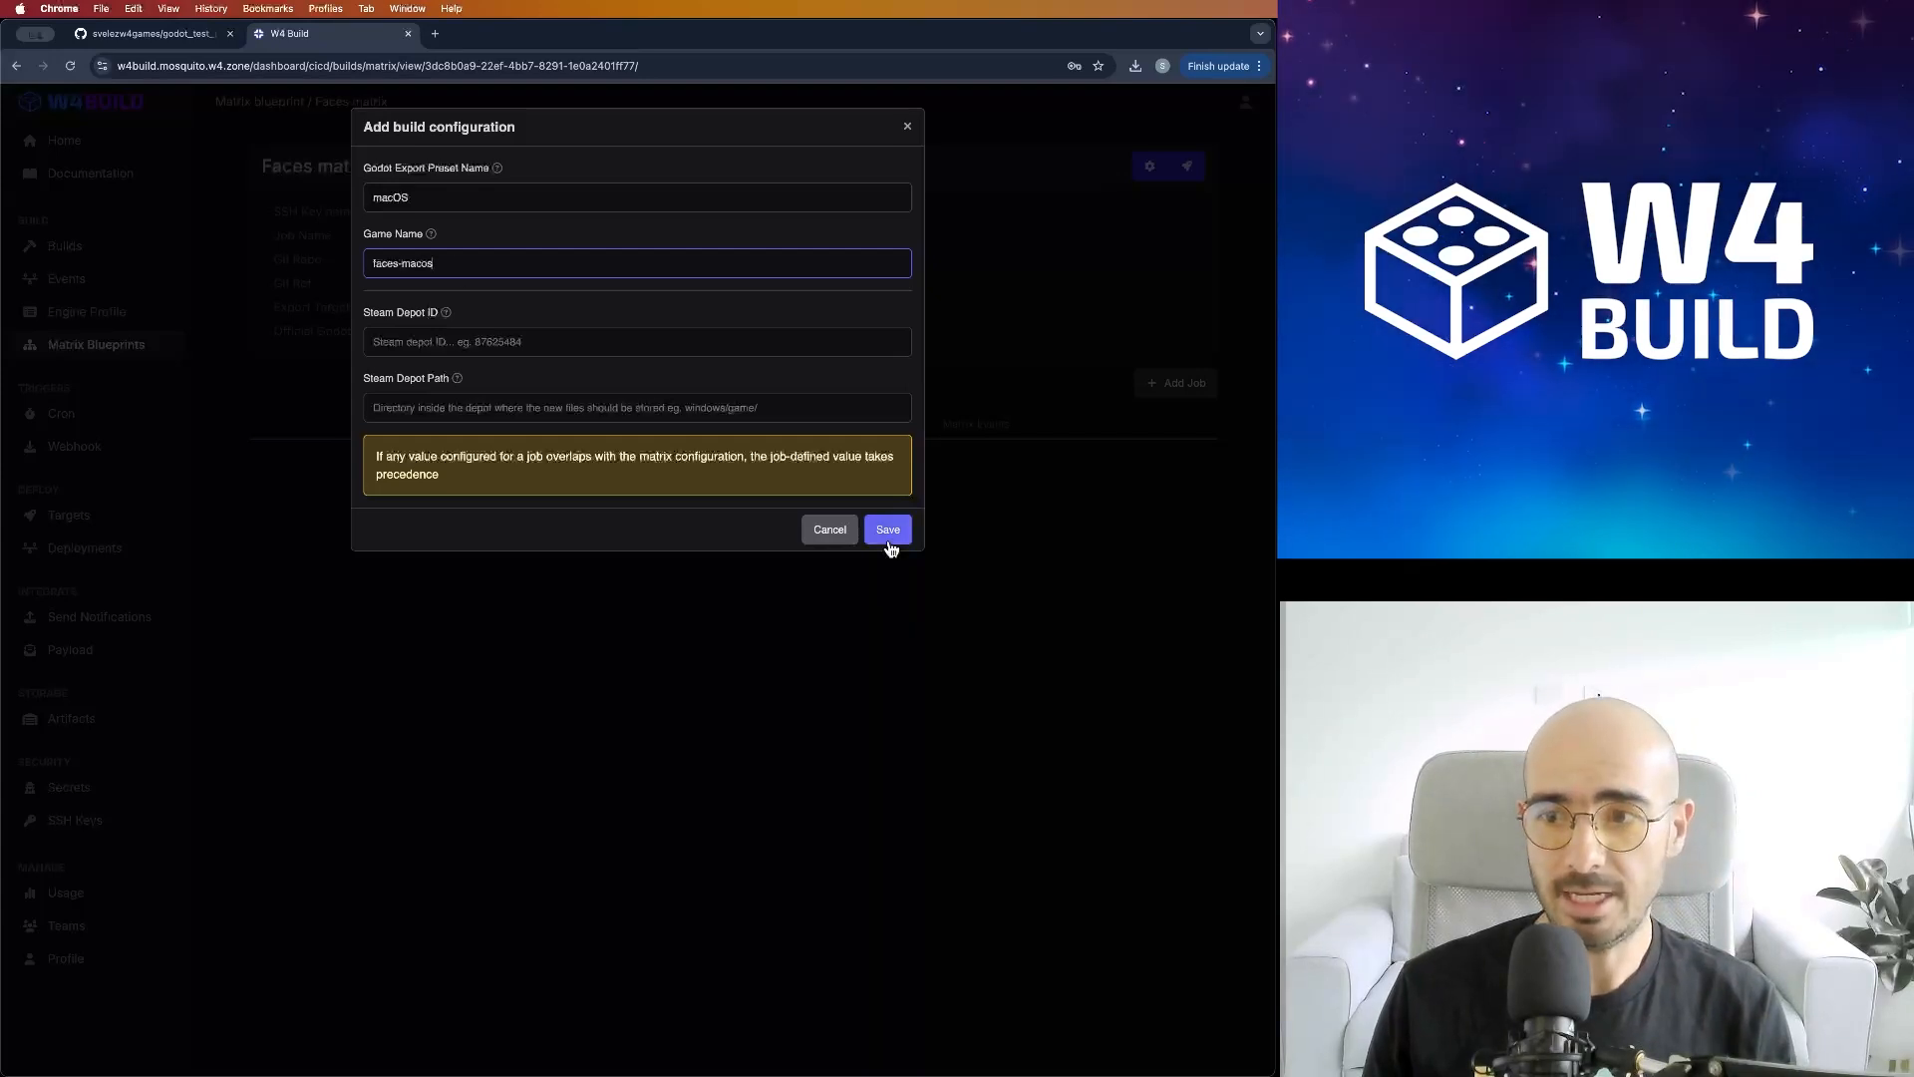
left_click(890, 545)
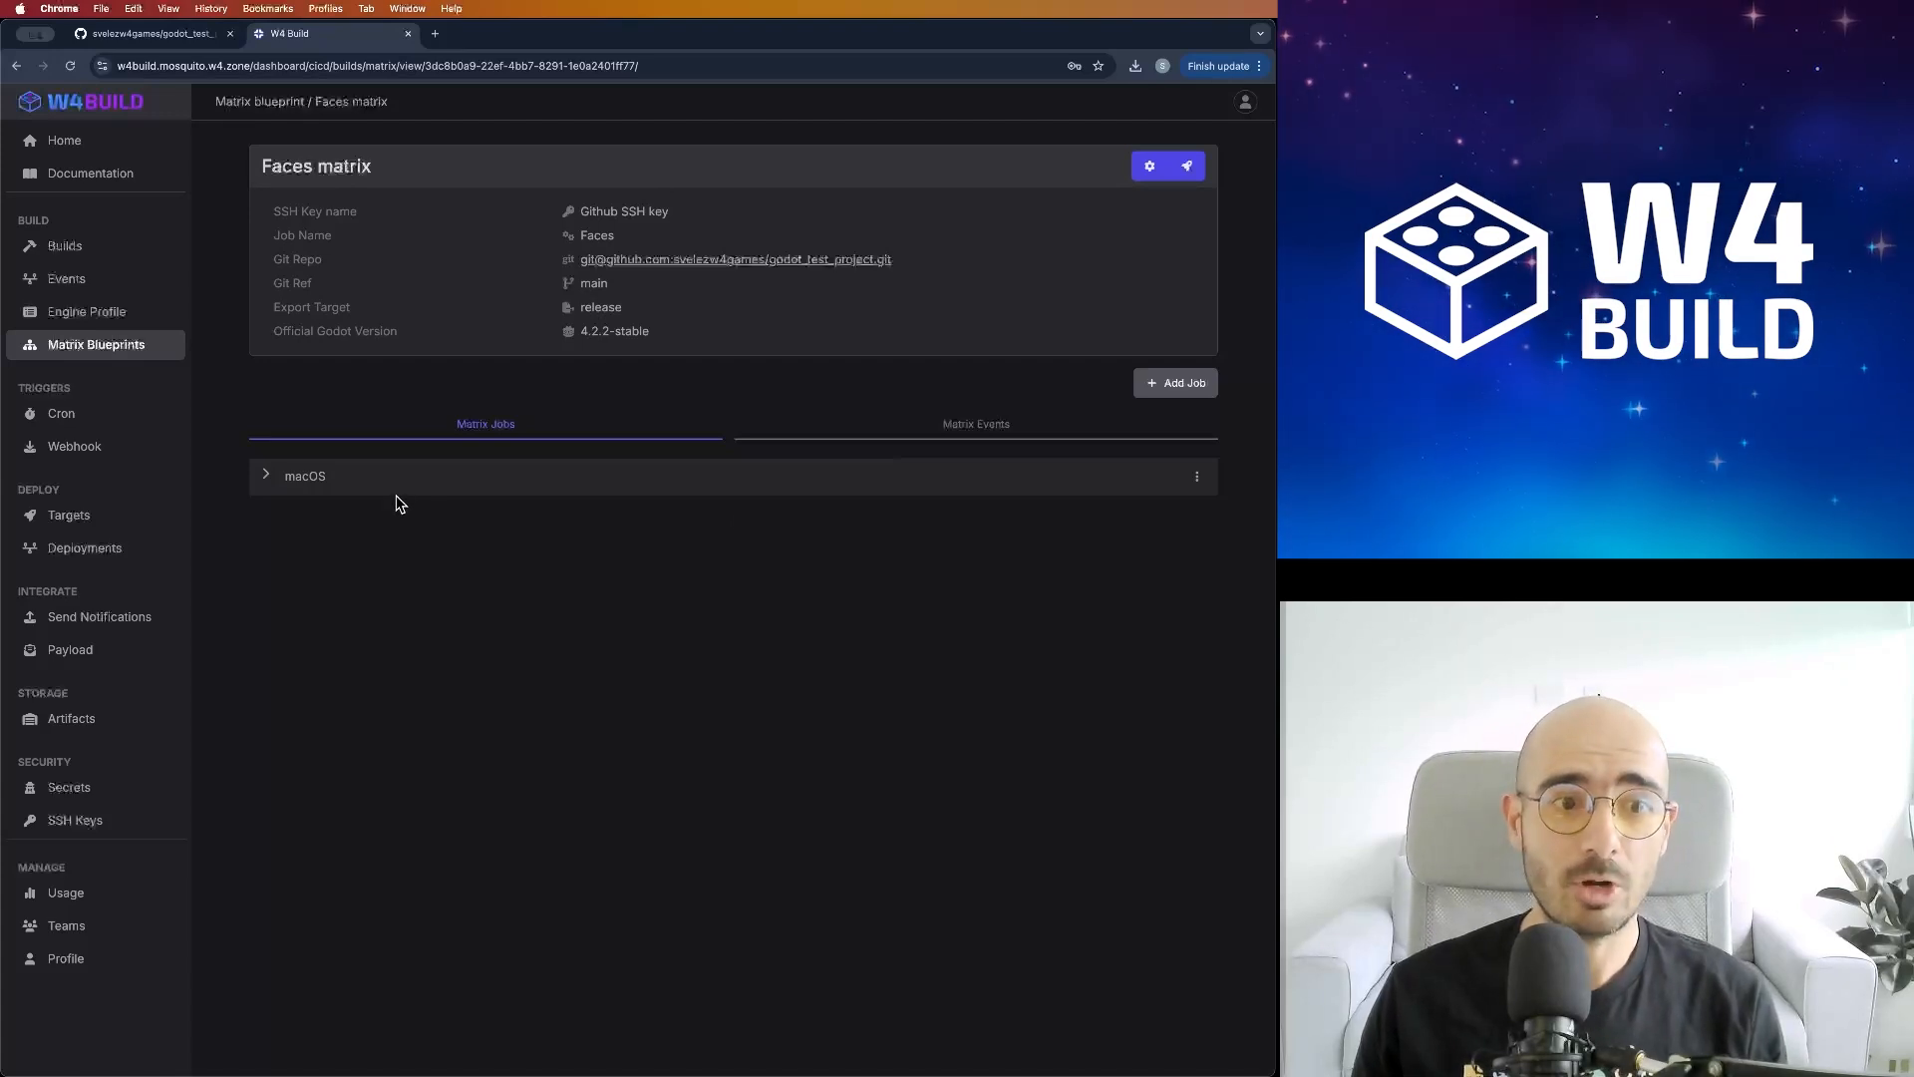
Step: Trigger the Faces matrix, confirm the run, and display the matrix's events
left_click(1189, 169)
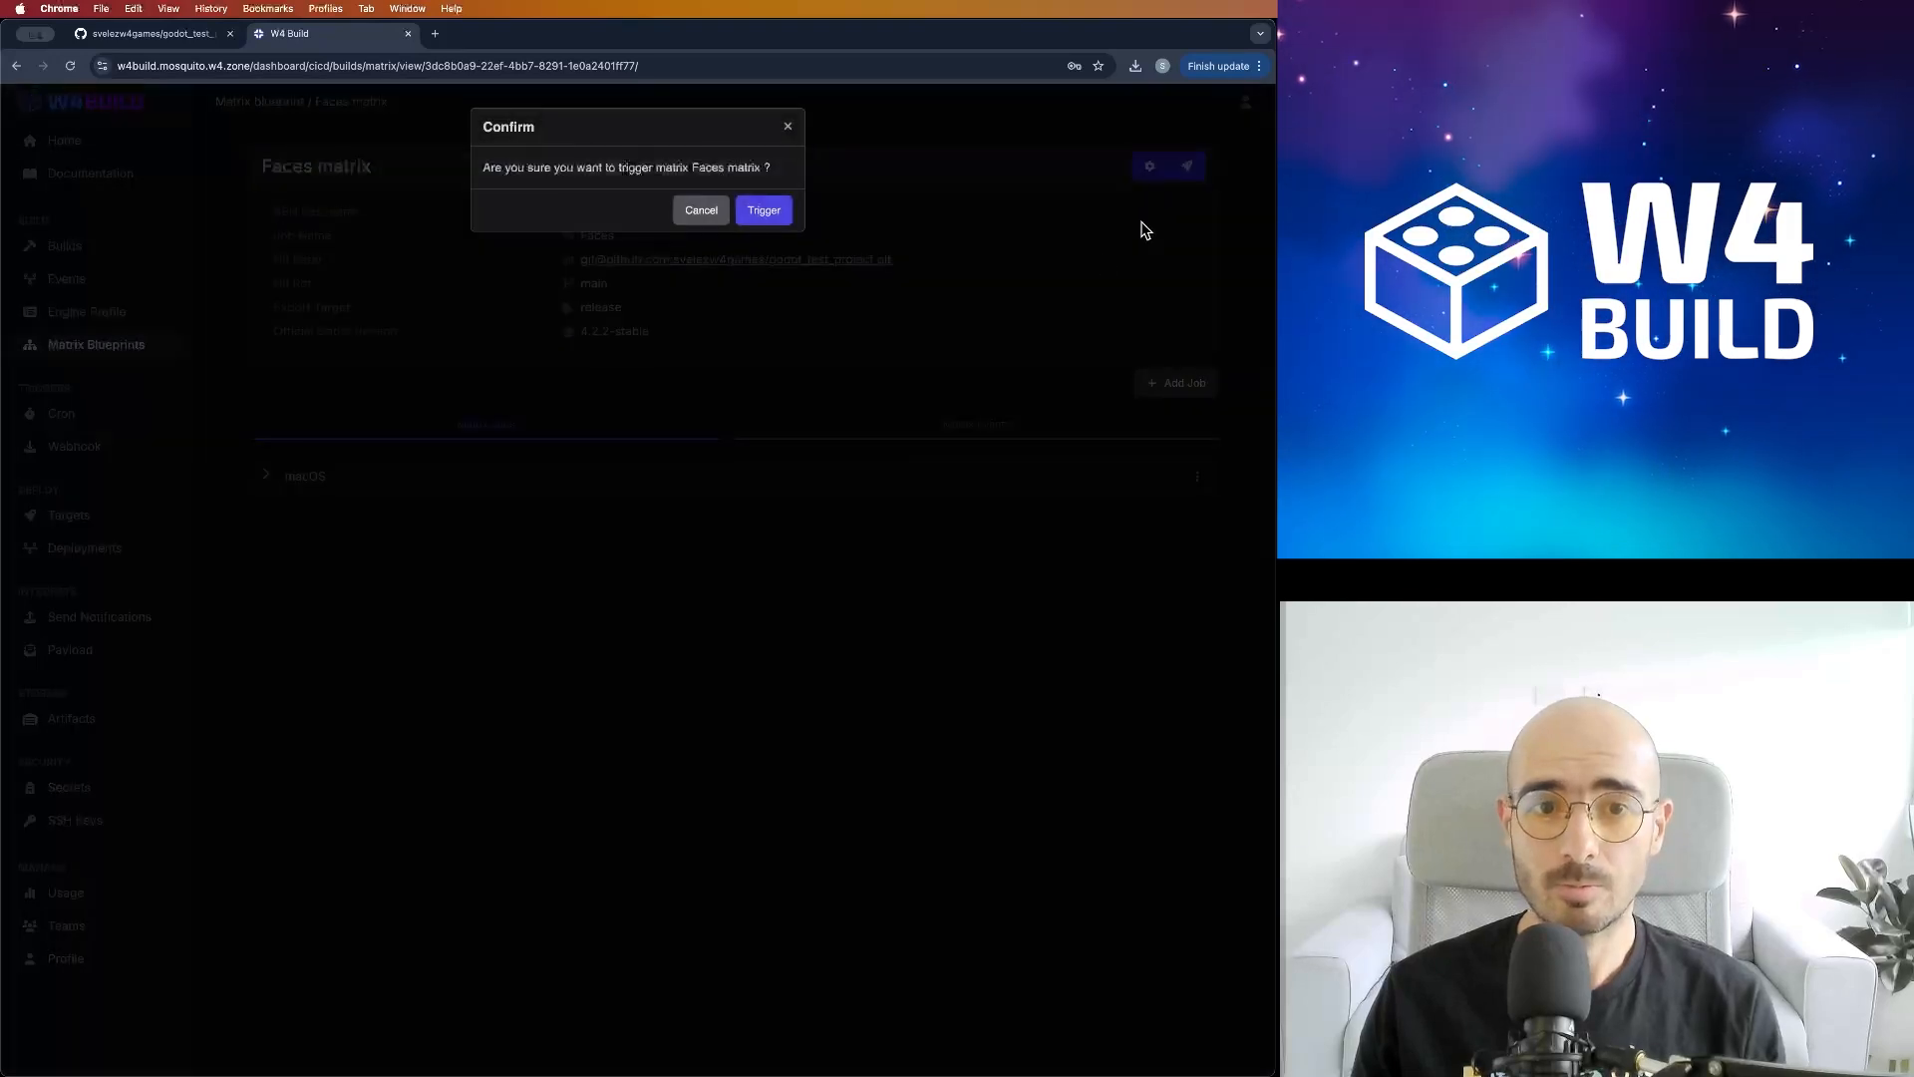
left_click(763, 212)
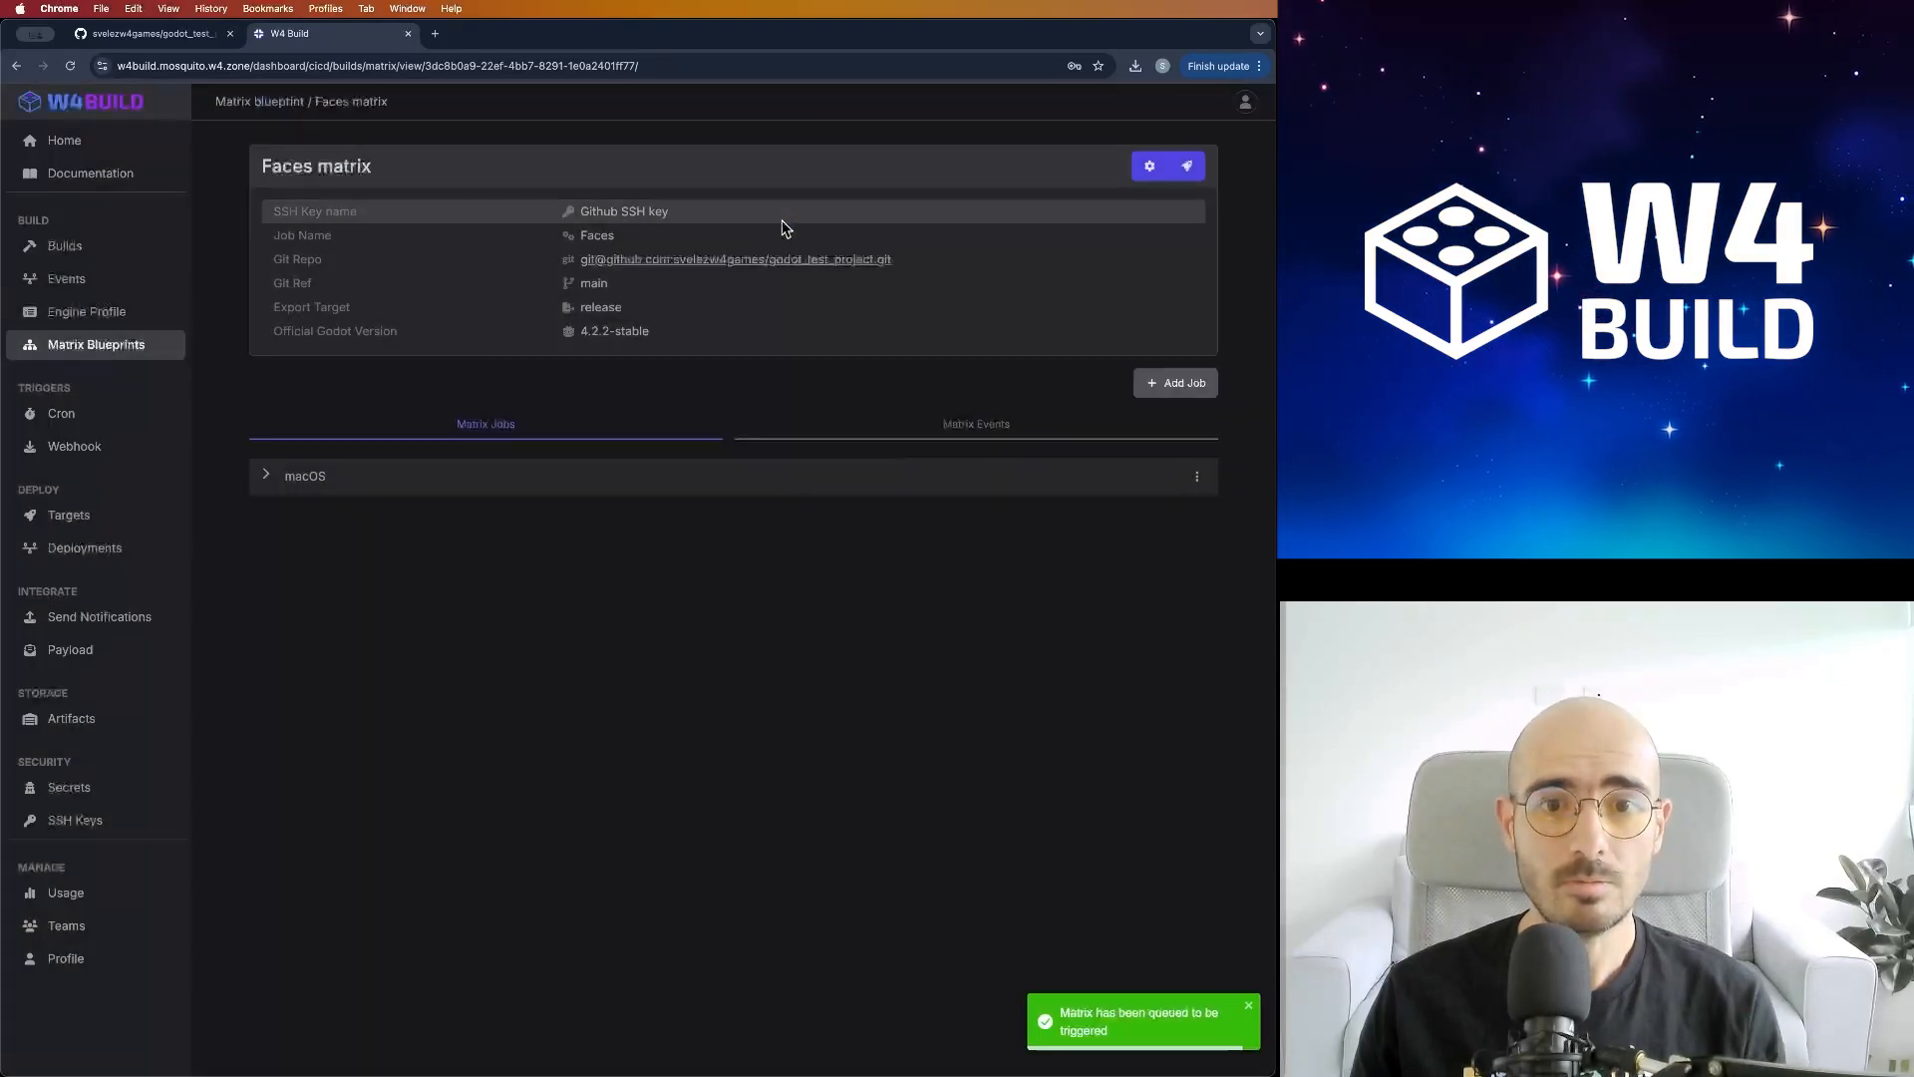
left_click(847, 433)
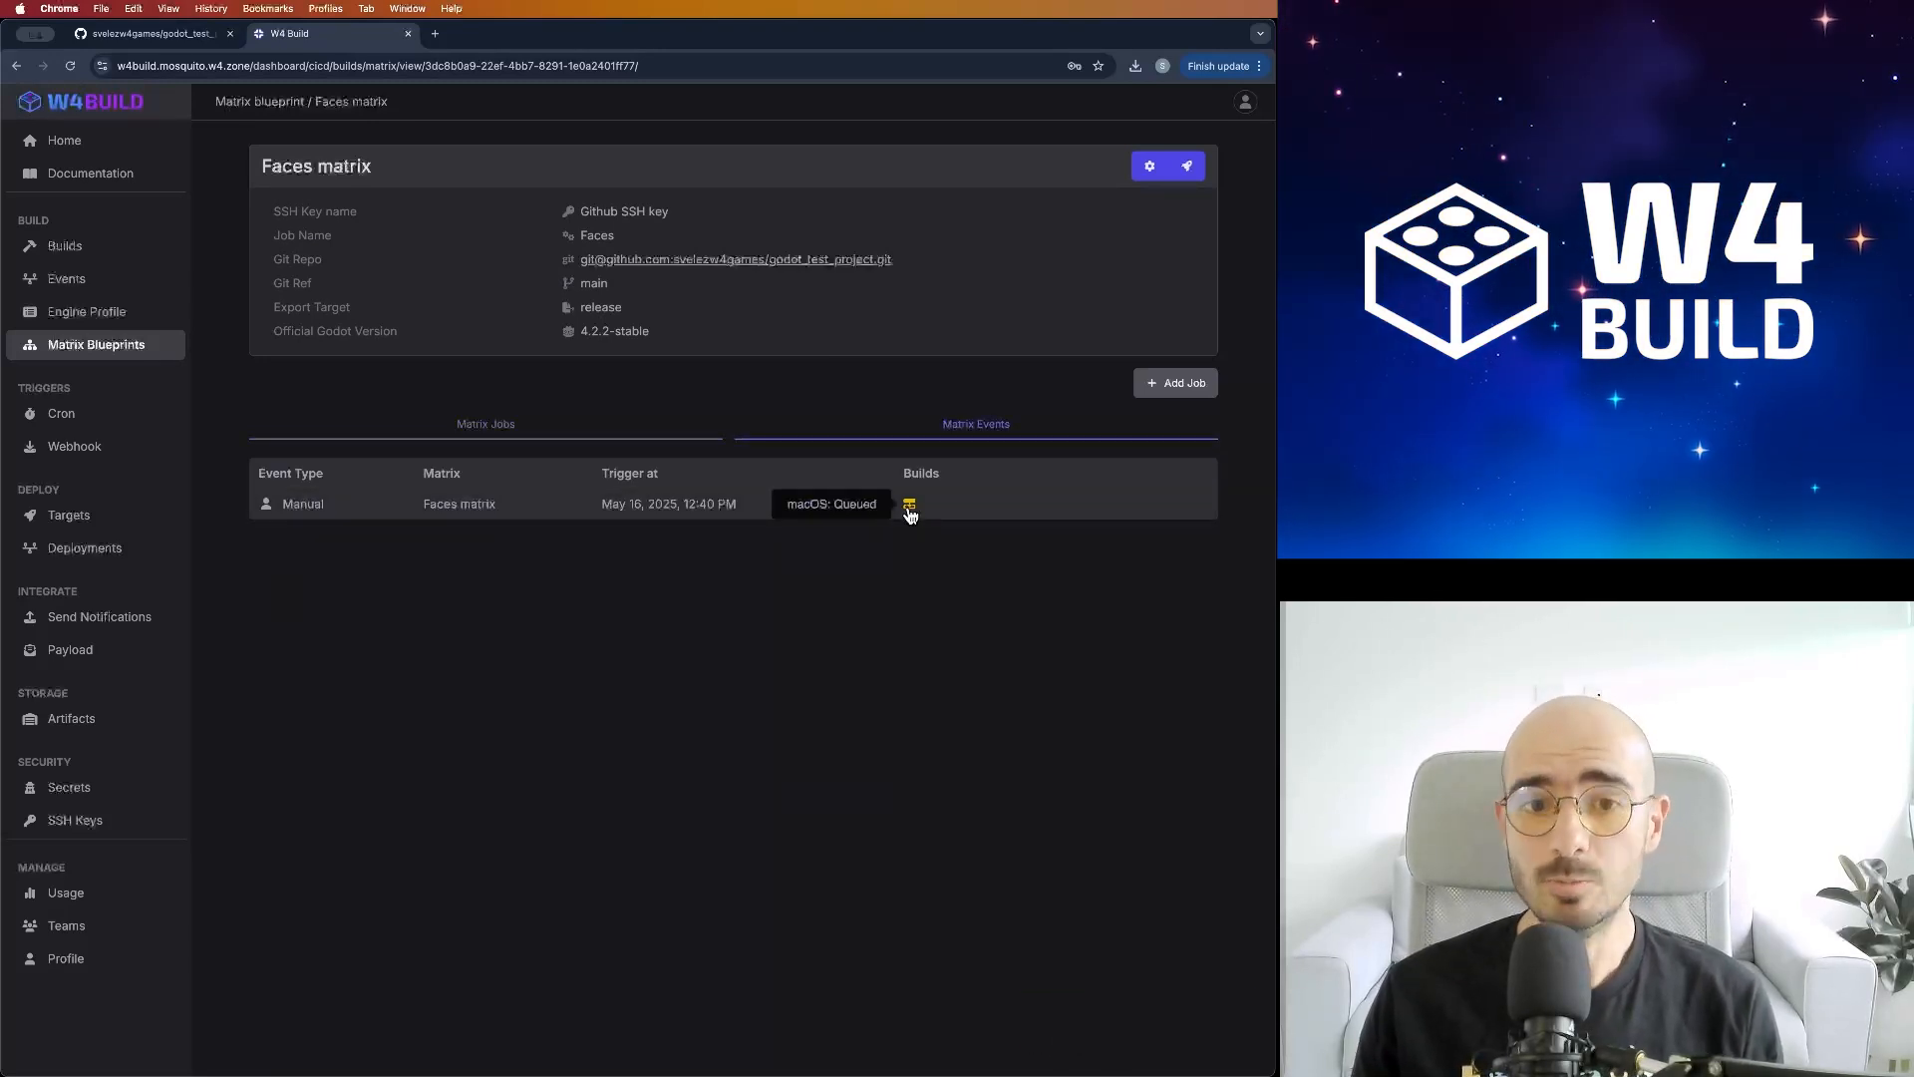
Step: Open the Faces matrix's manual event from the overview of all events and inspect the details of its faces-macos build
left_click(124, 289)
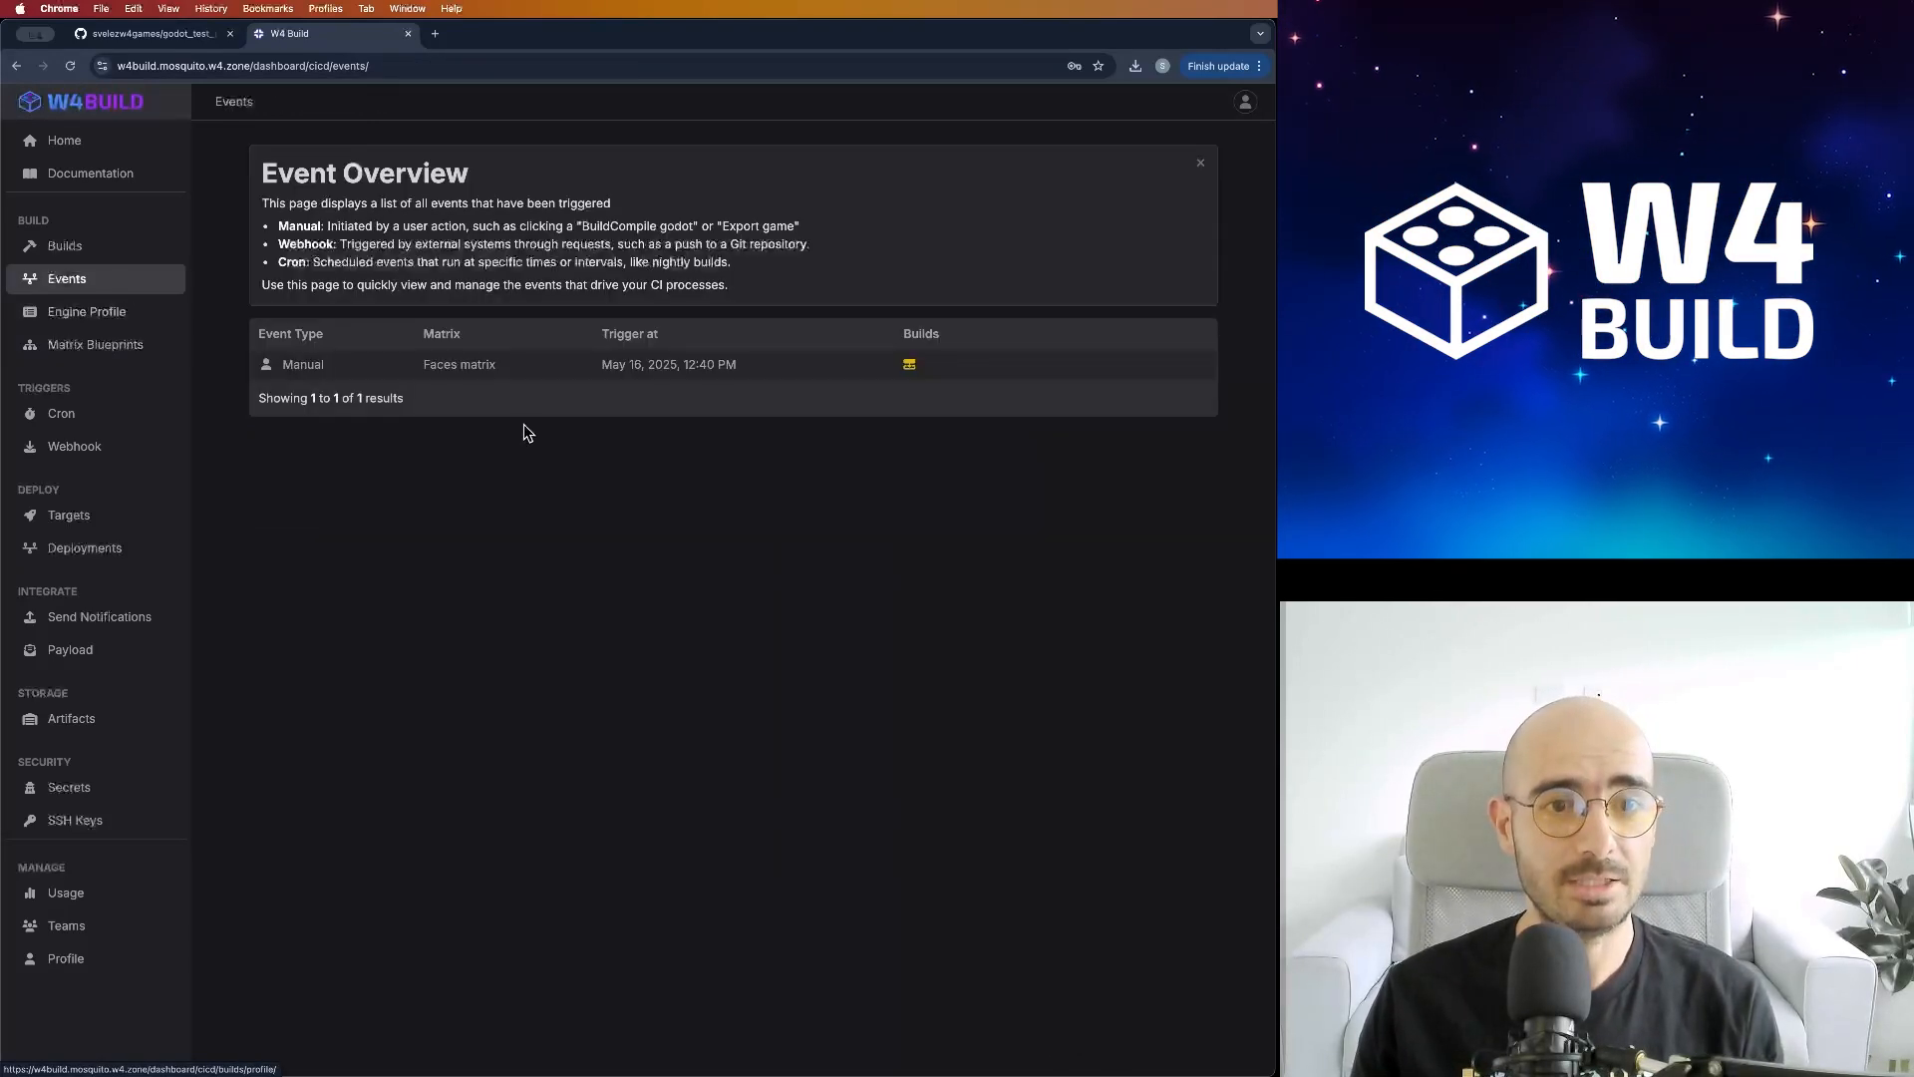
left_click(910, 369)
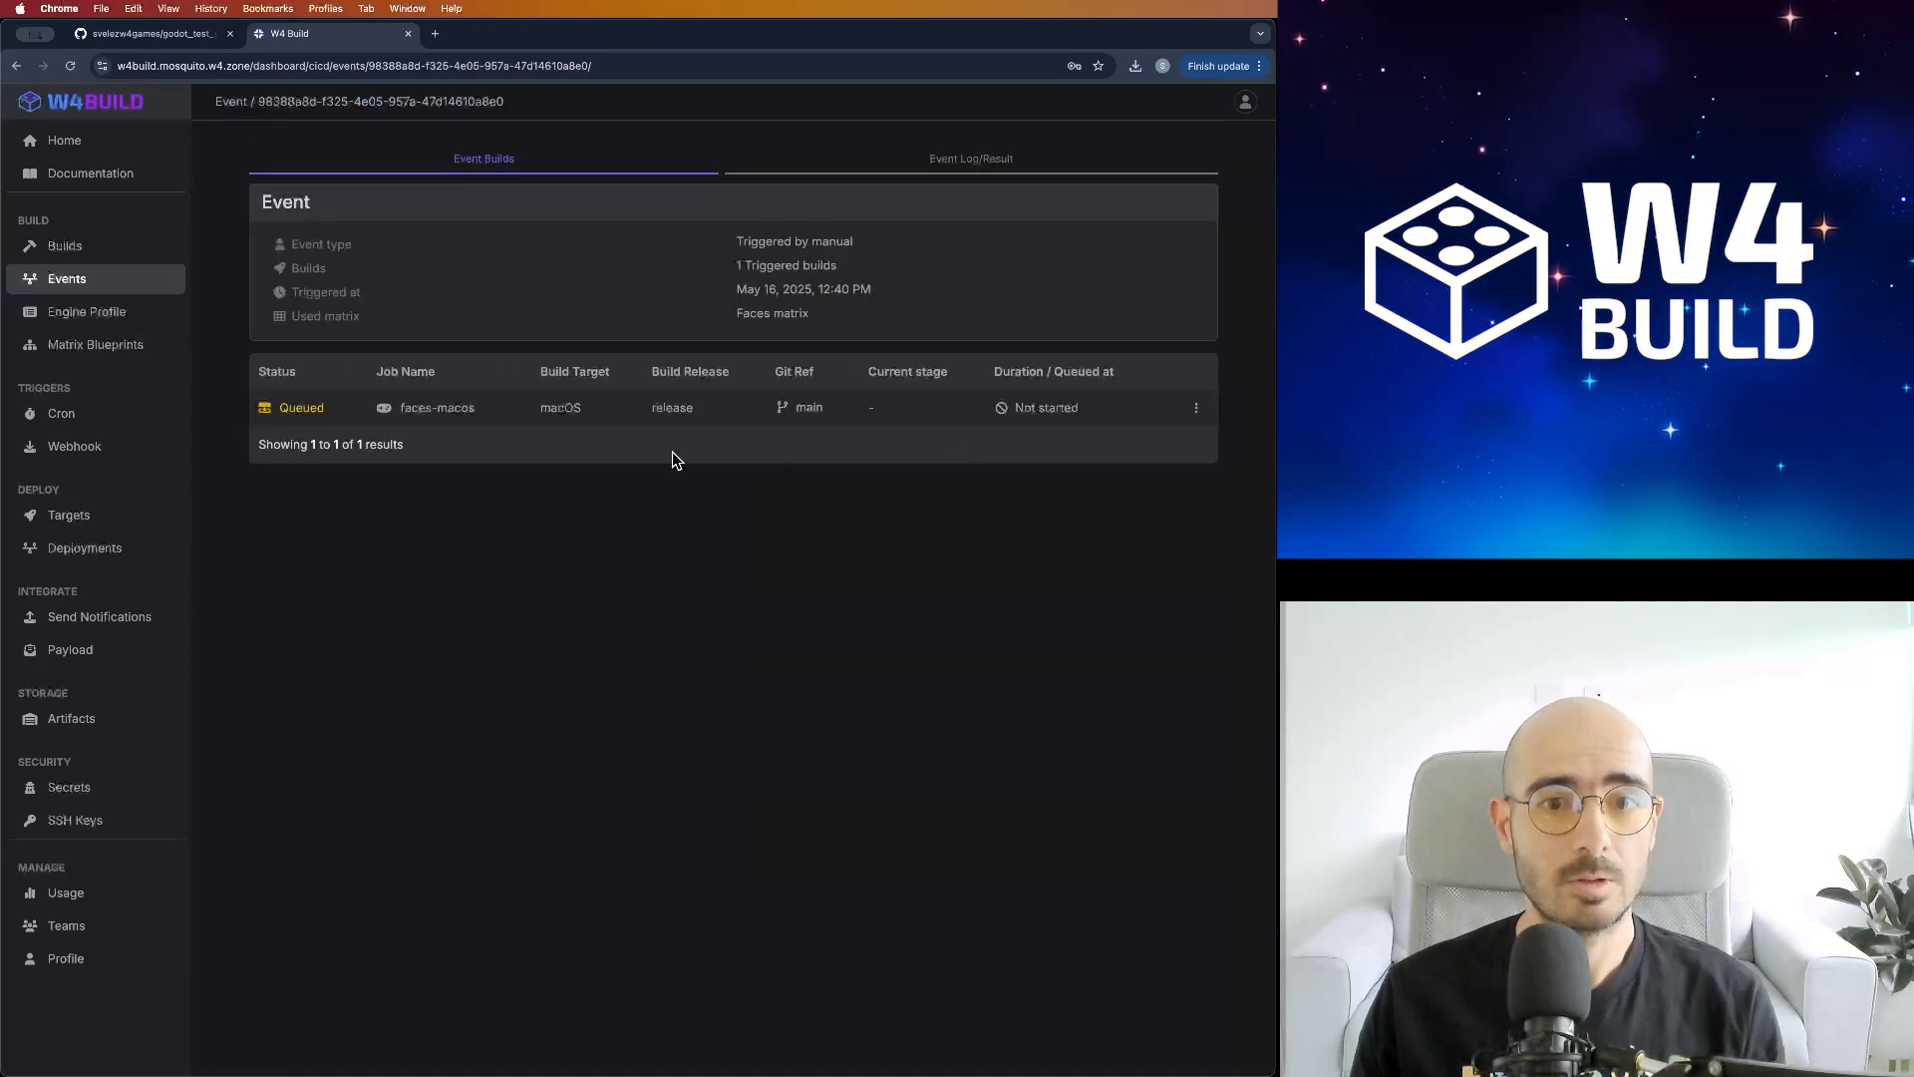
left_click(588, 415)
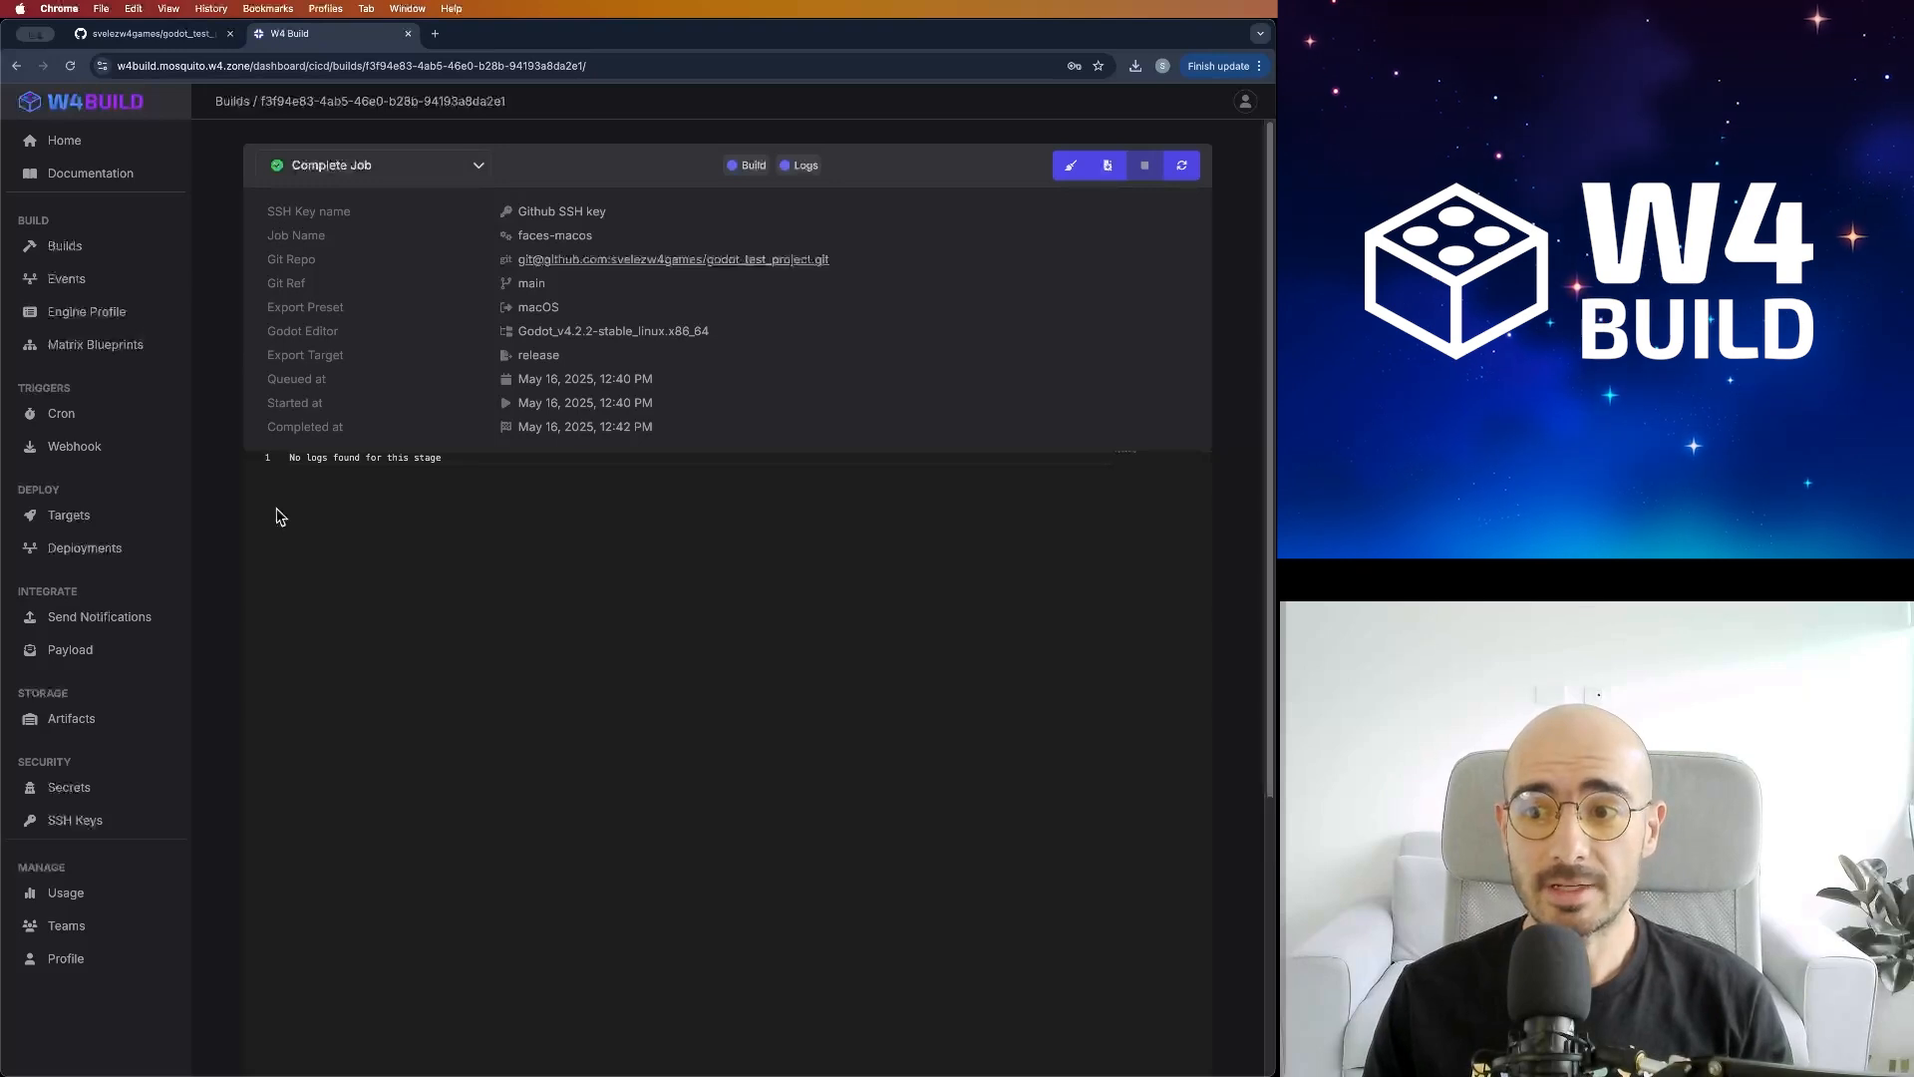
Step: Expand the faces_macos.zip game artifact in the stored custom artifacts and download it
left_click(100, 720)
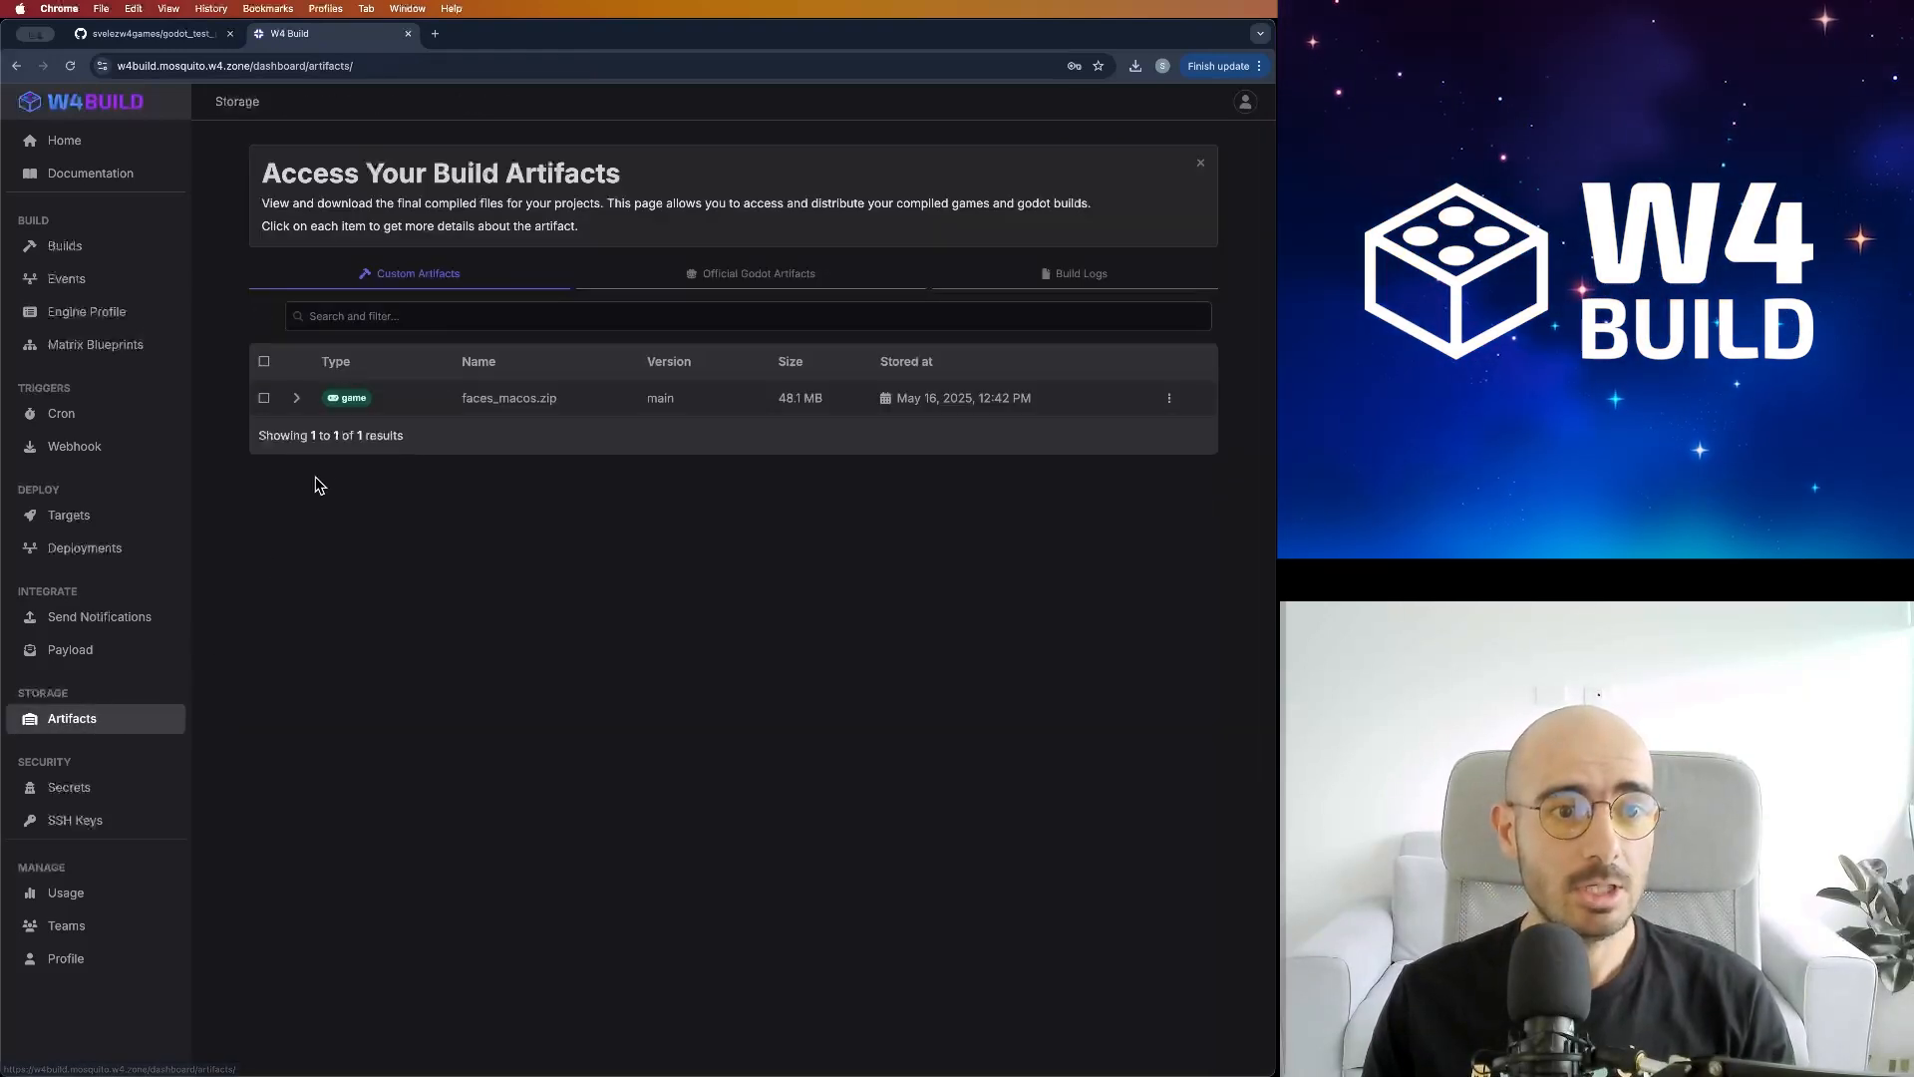
left_click(345, 403)
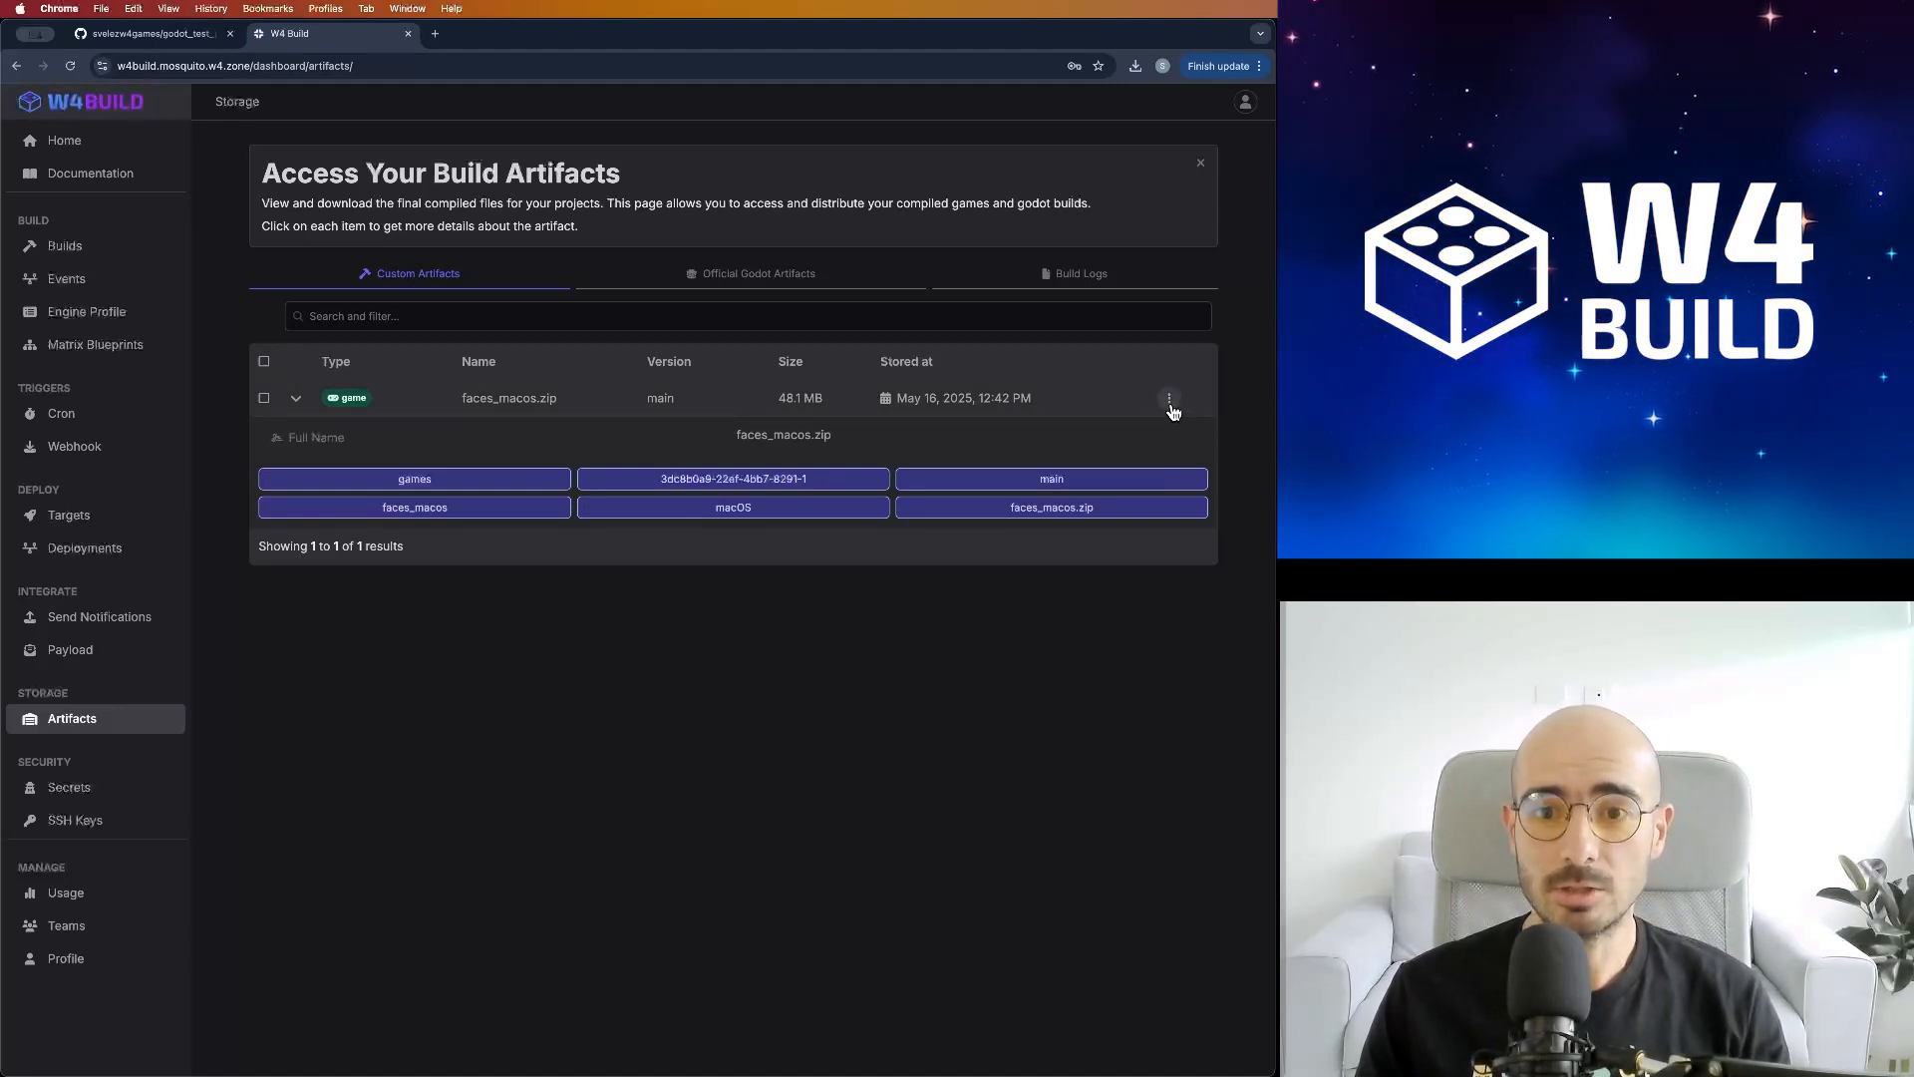
left_click(1171, 399)
left_click(1137, 431)
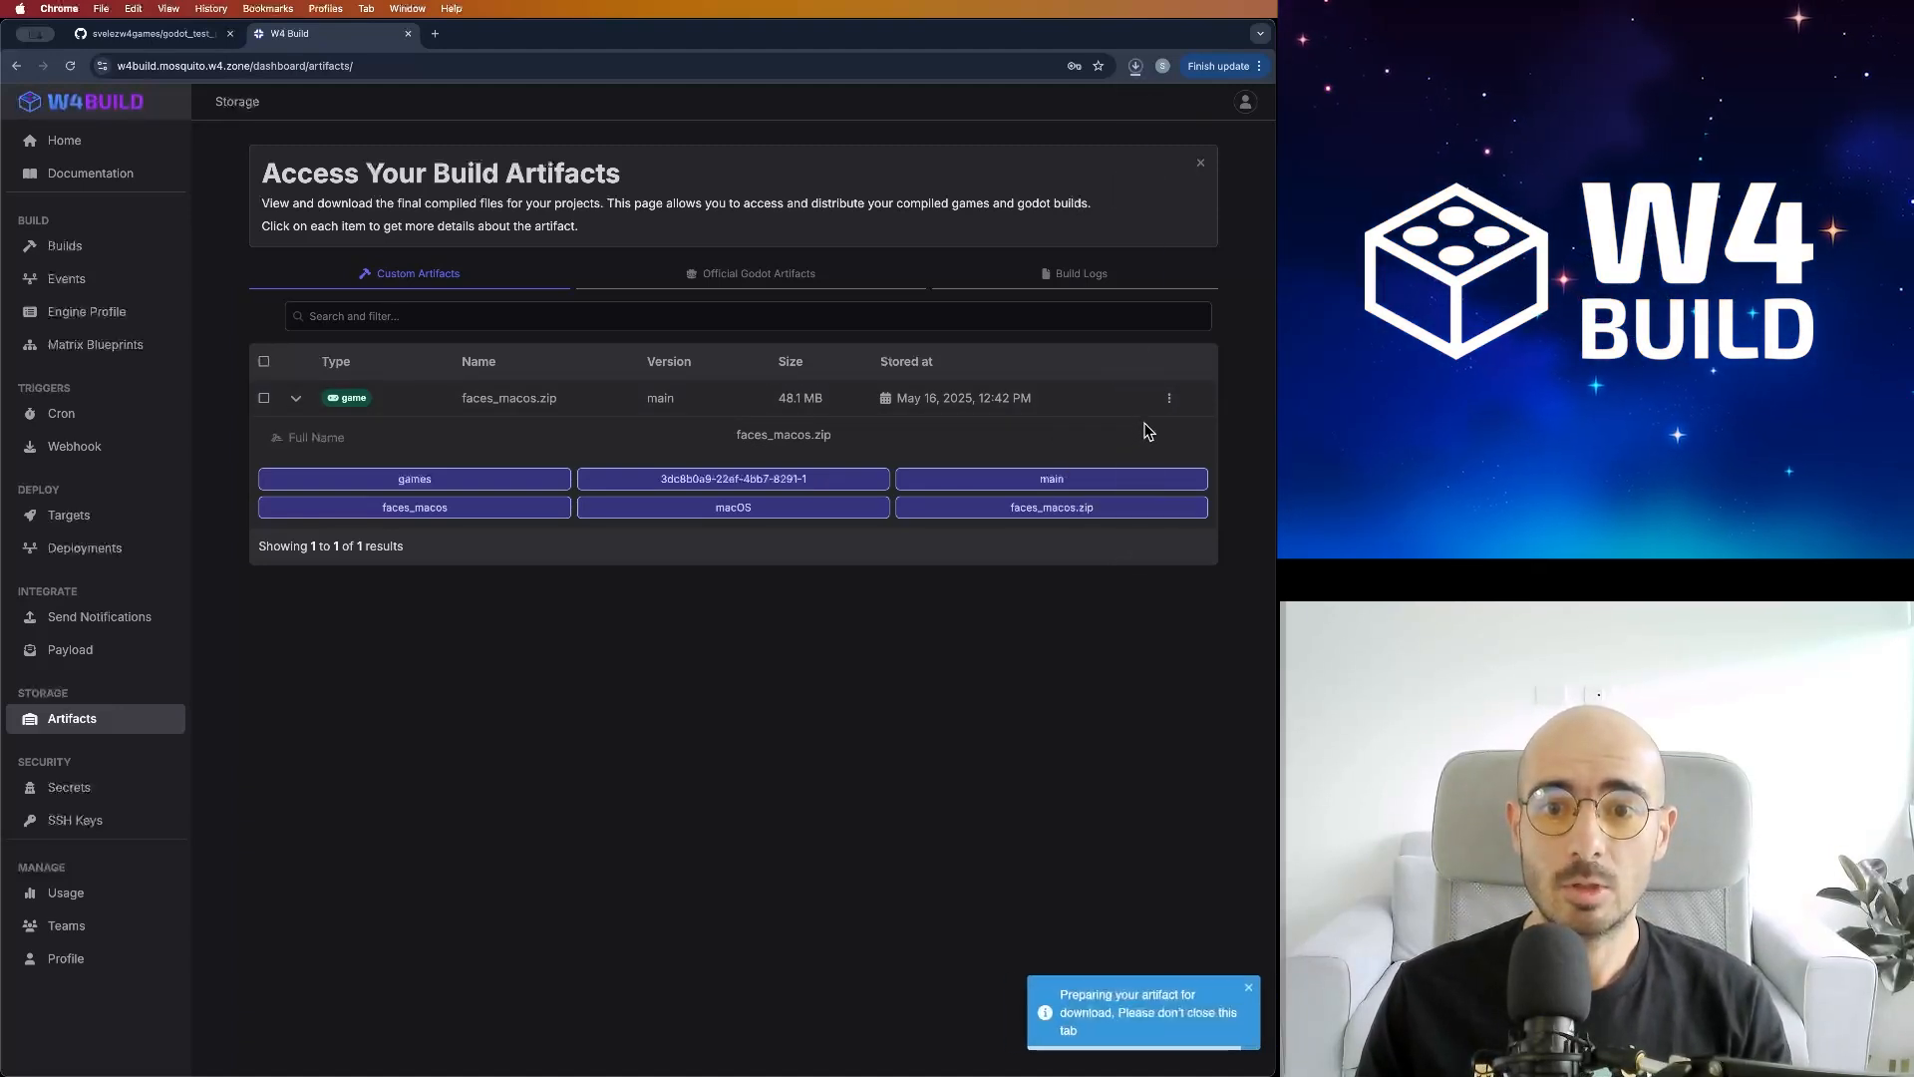
Step: Create a shareable link for faces_macos.zip valid for 48 hours and copy it
left_click(1171, 400)
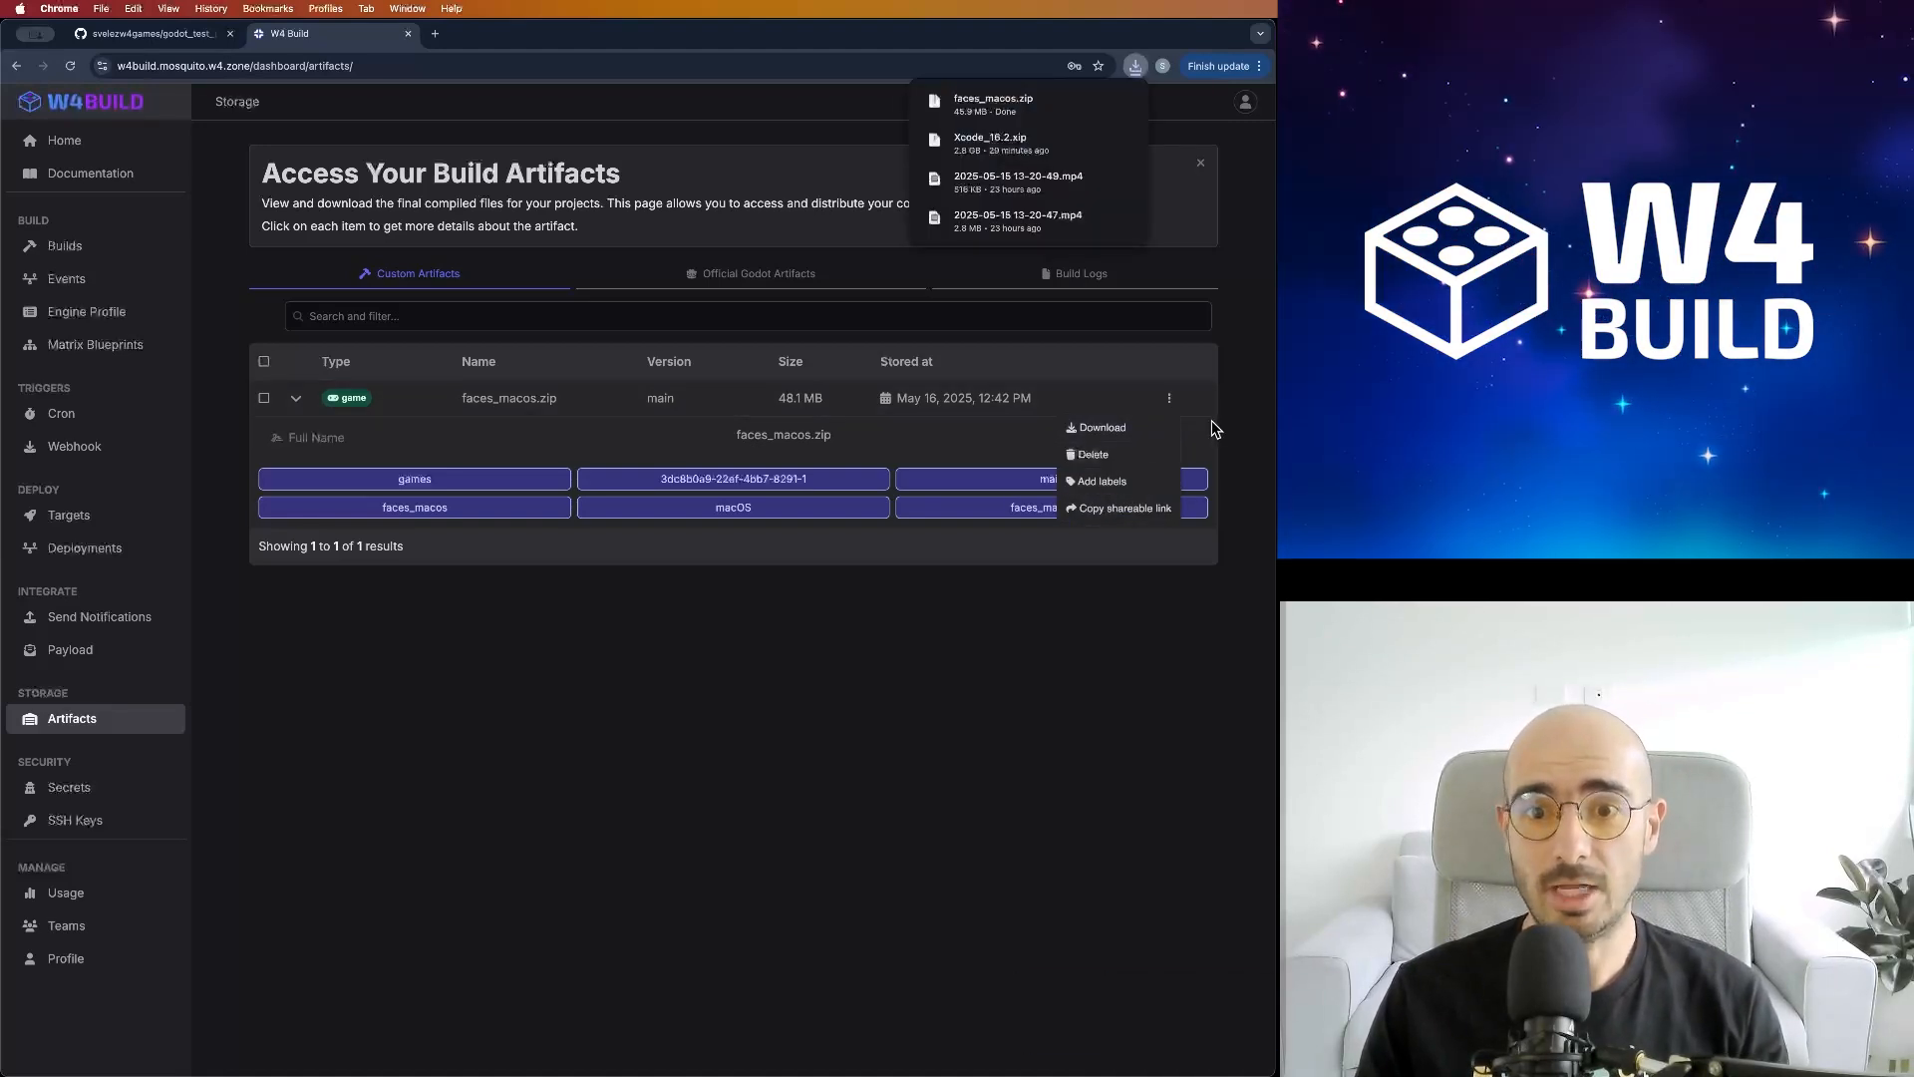
left_click(1147, 508)
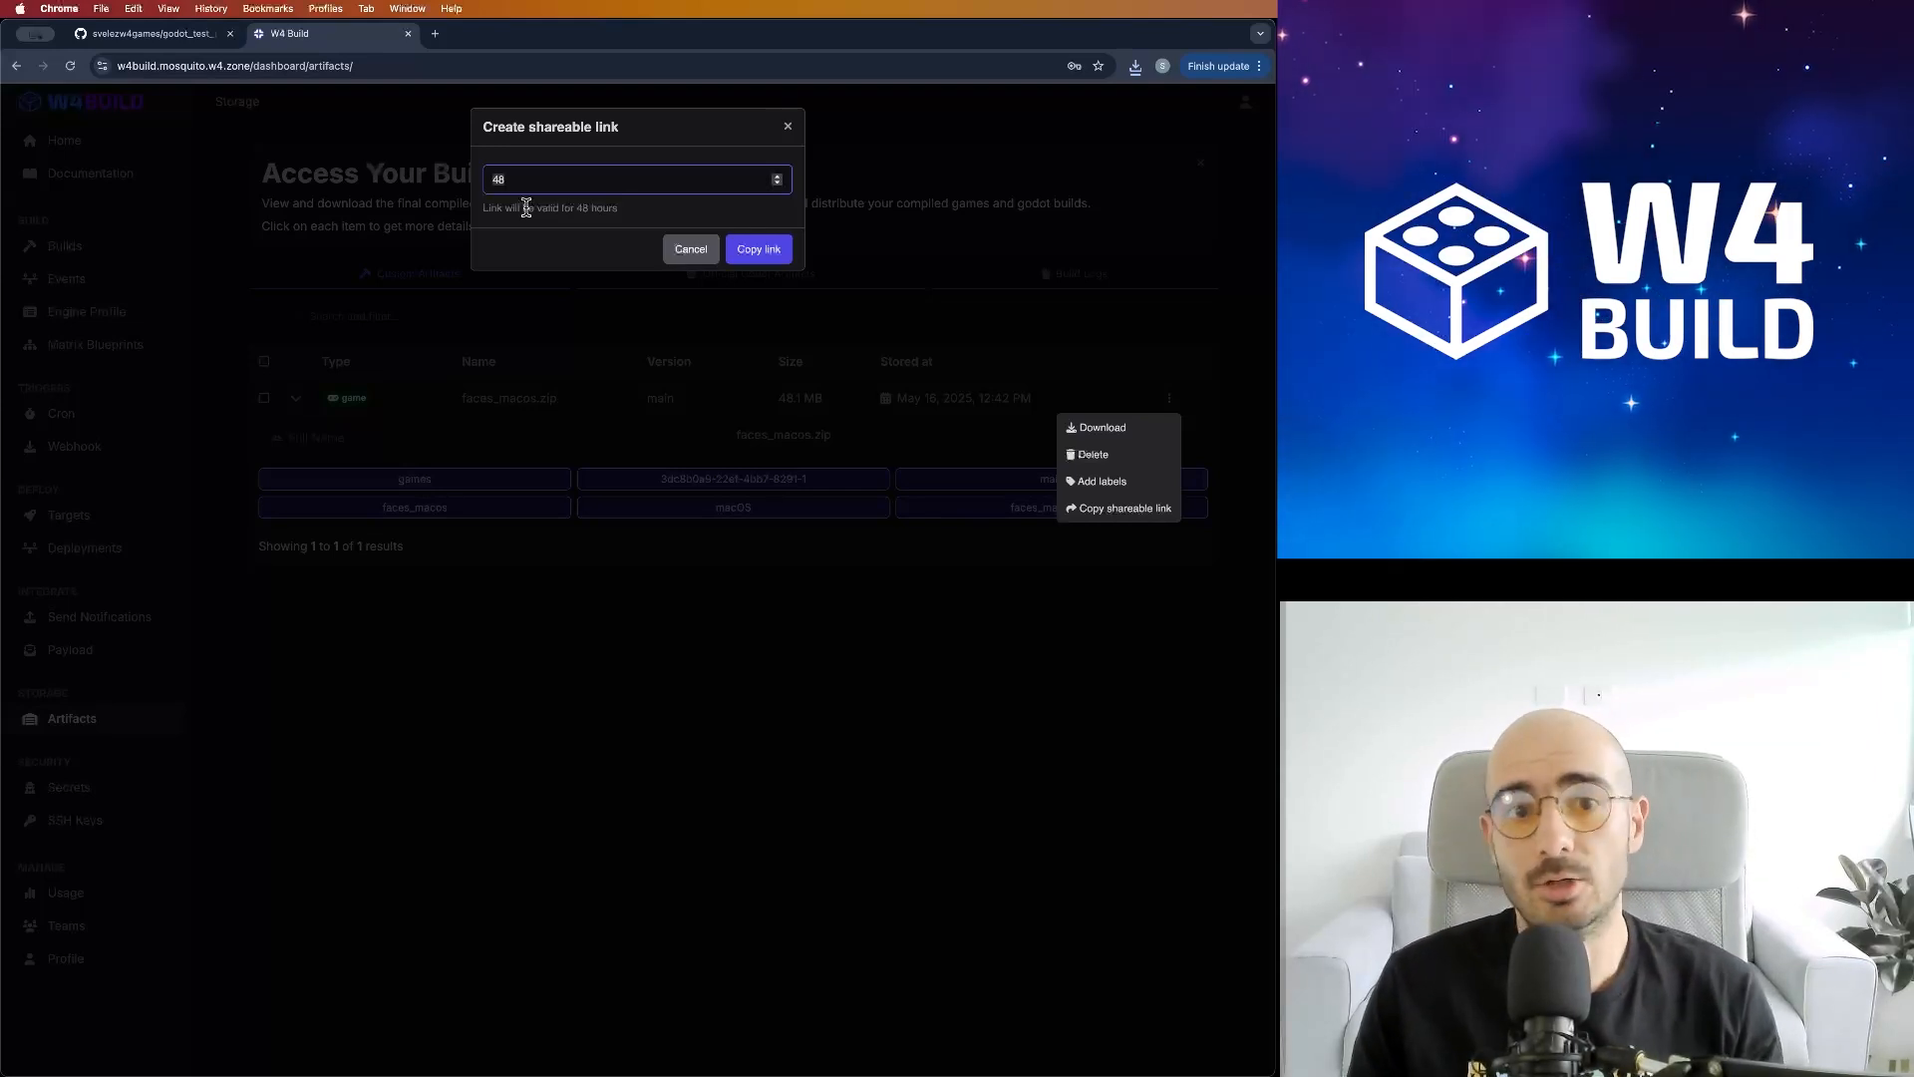
left_click(766, 261)
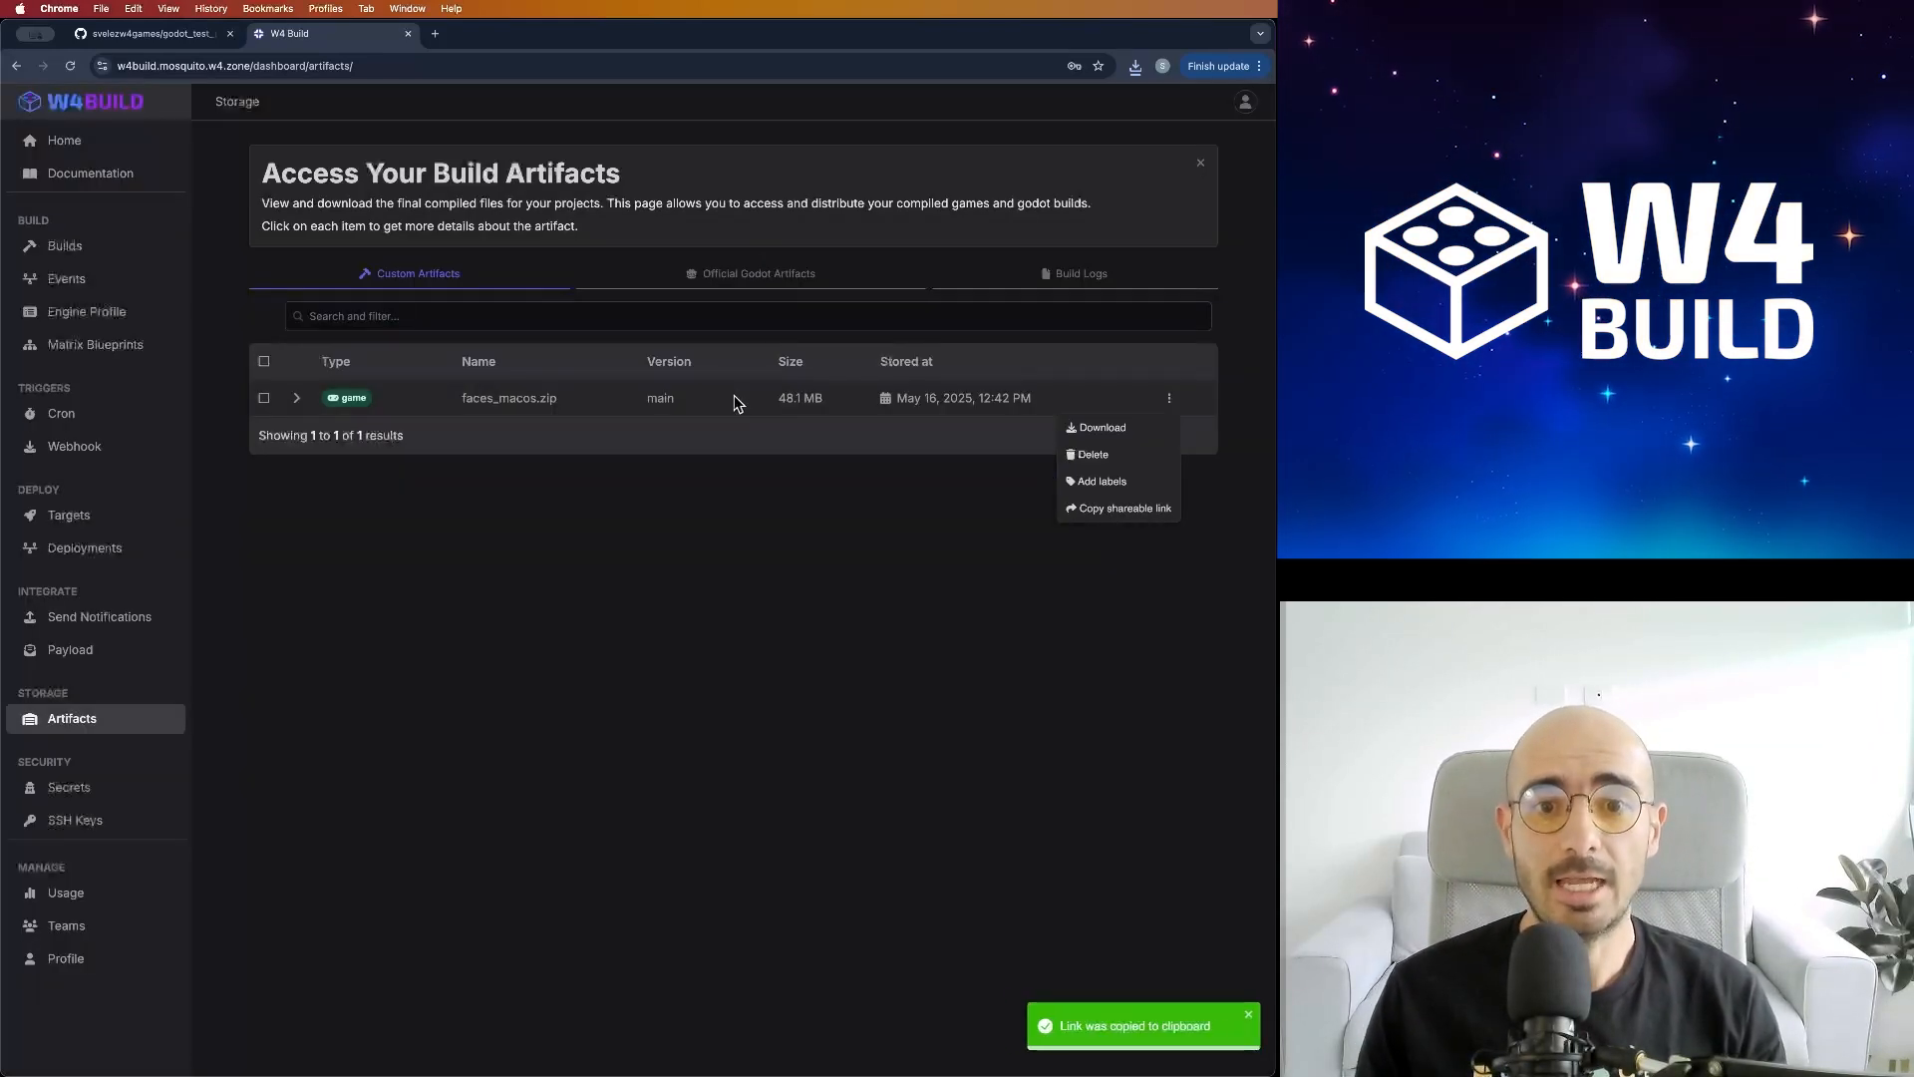